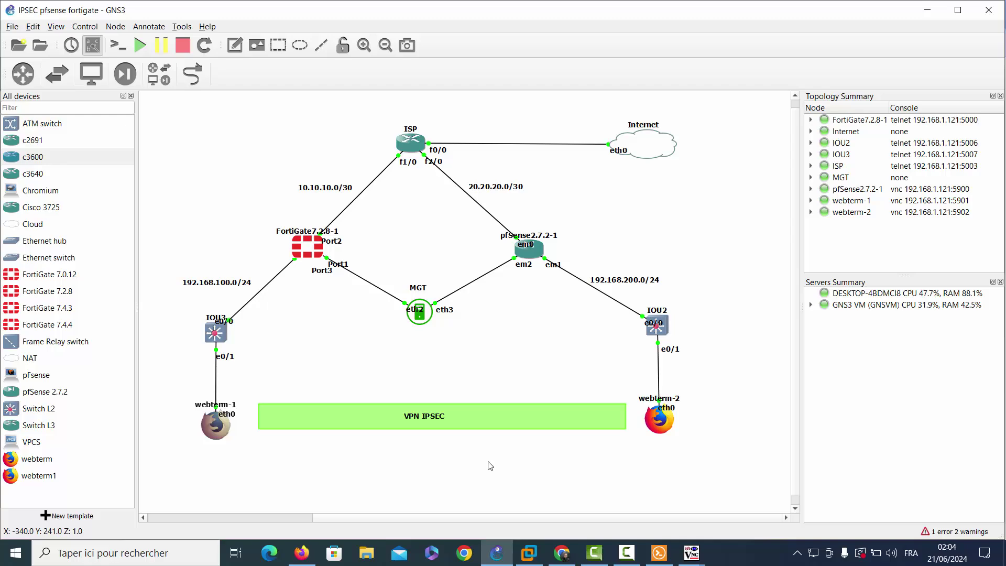
# Step: Bring the browser forward and return to the FortiGate FortiOS v7.2.8 status dashboard tab
pyautogui.click(561, 553)
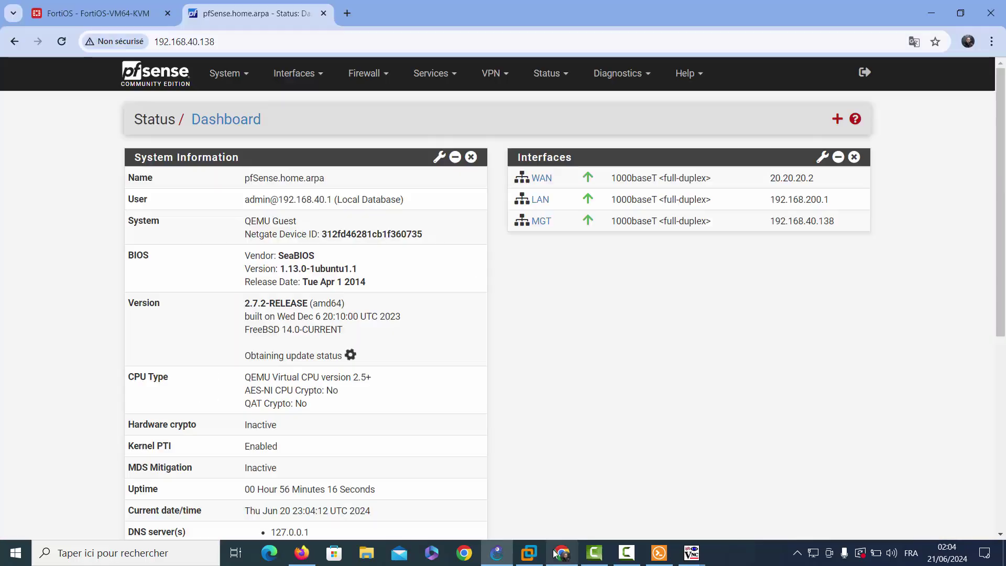
pyautogui.click(168, 12)
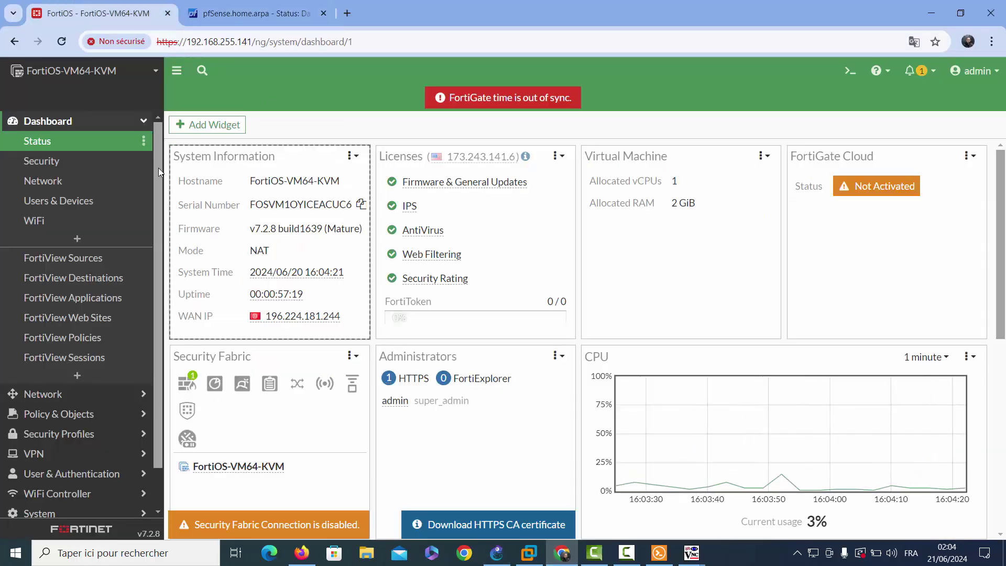
pyautogui.click(234, 14)
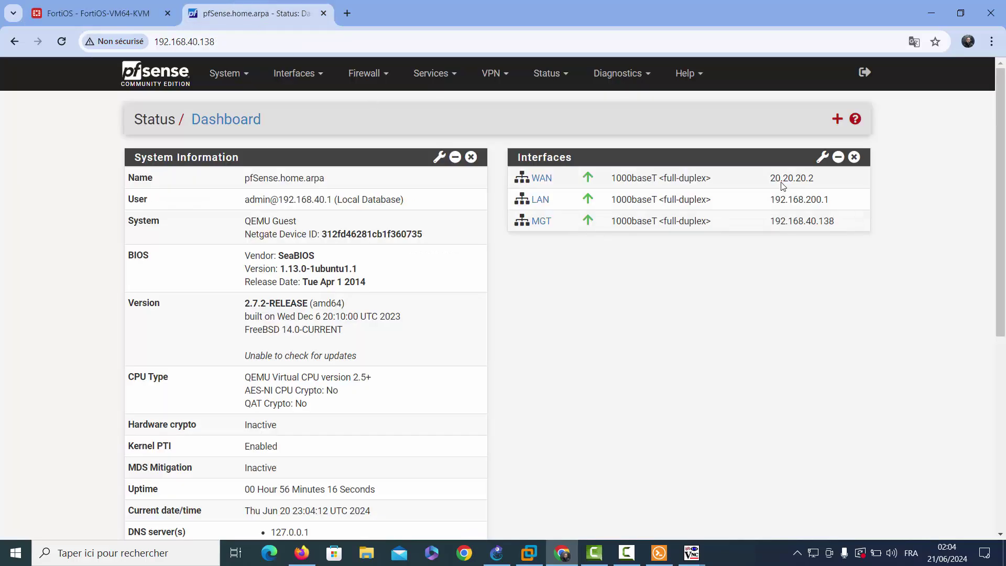
pyautogui.click(125, 16)
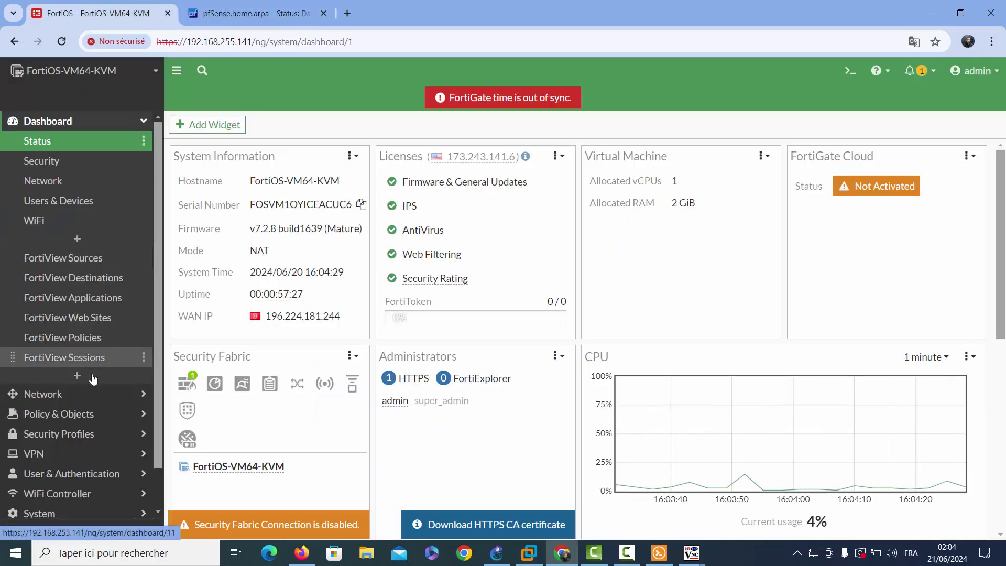
# Step: Review Network > Interfaces (WAN port1 10.10.10.2, LAN port2 192.168.100.1) and expand the VPN menu
pyautogui.click(89, 393)
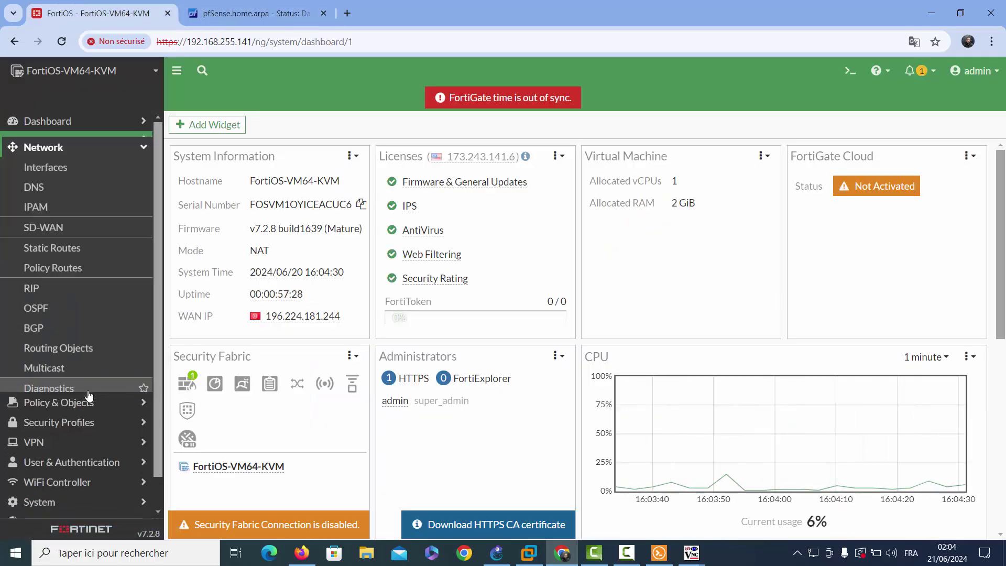
pyautogui.click(94, 166)
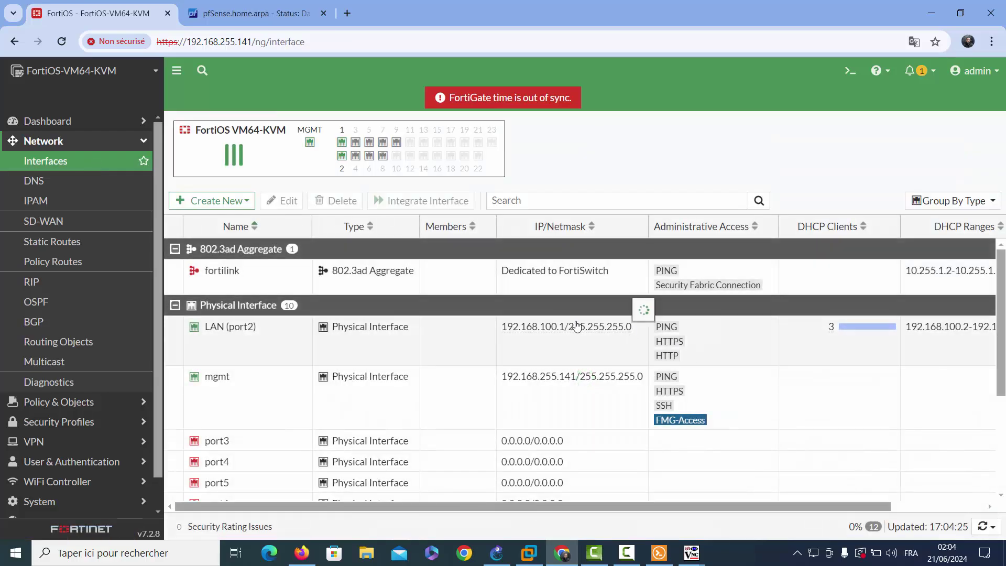
pyautogui.moveTo(628, 326)
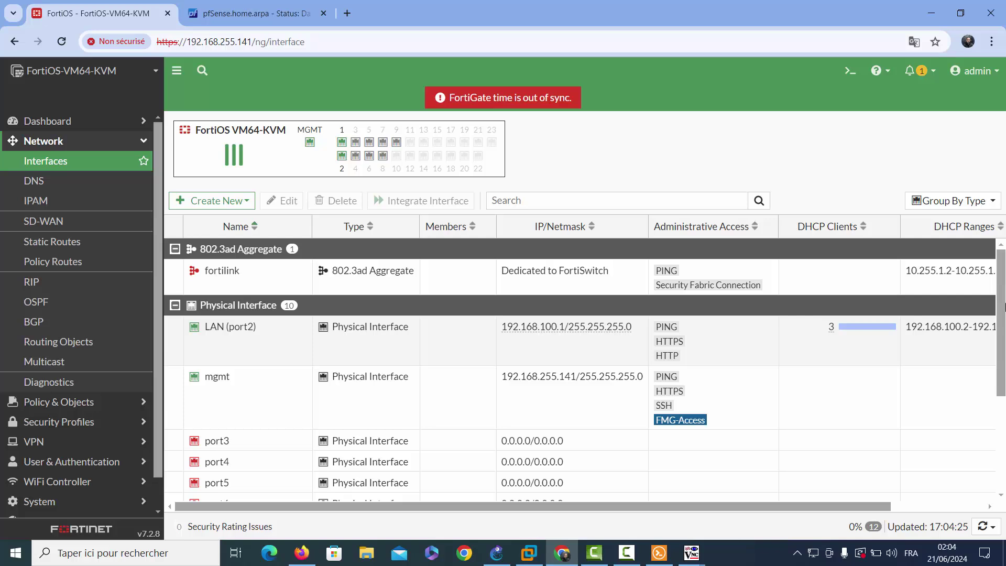
pyautogui.scroll(-3, 1003, 307)
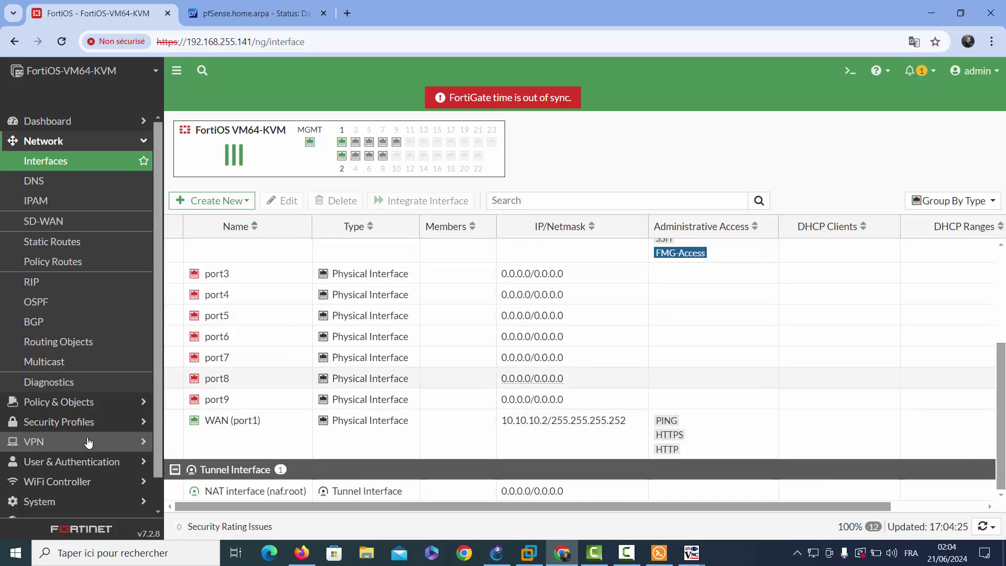
pyautogui.click(43, 441)
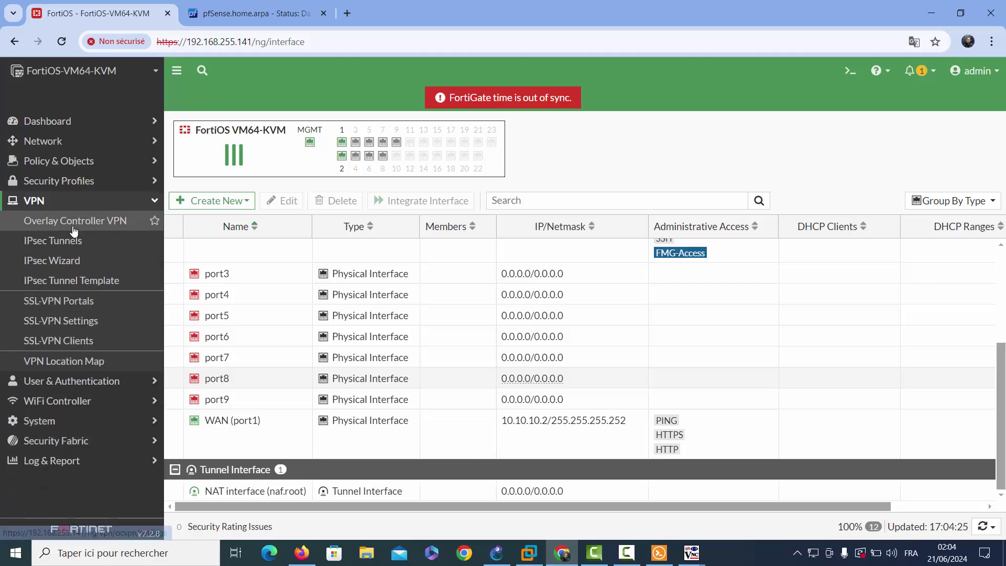
# Step: Launch the IPsec Wizard, name the tunnel 'Pfsense', and choose the Custom template
pyautogui.click(75, 261)
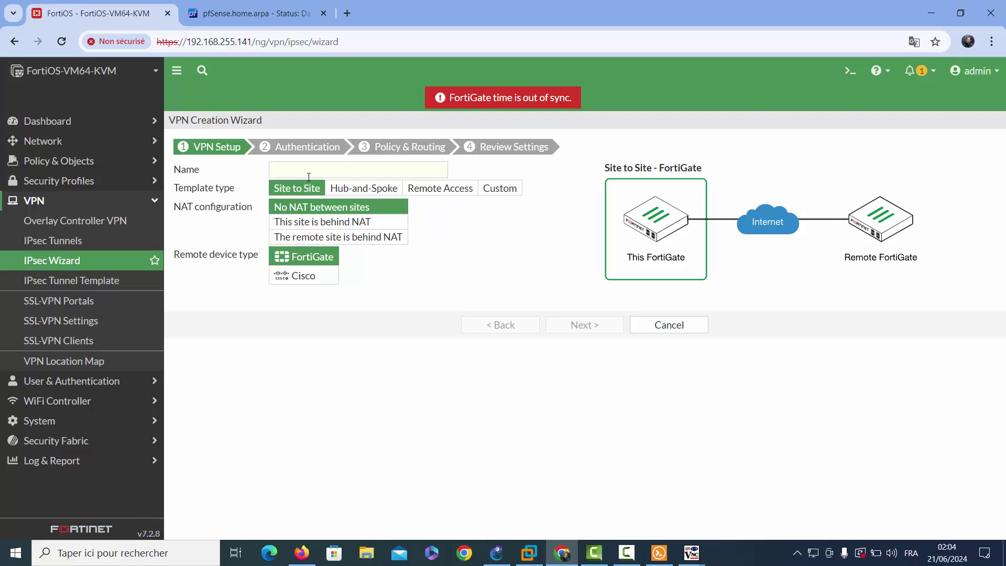
pyautogui.click(309, 176)
pyautogui.write('P')
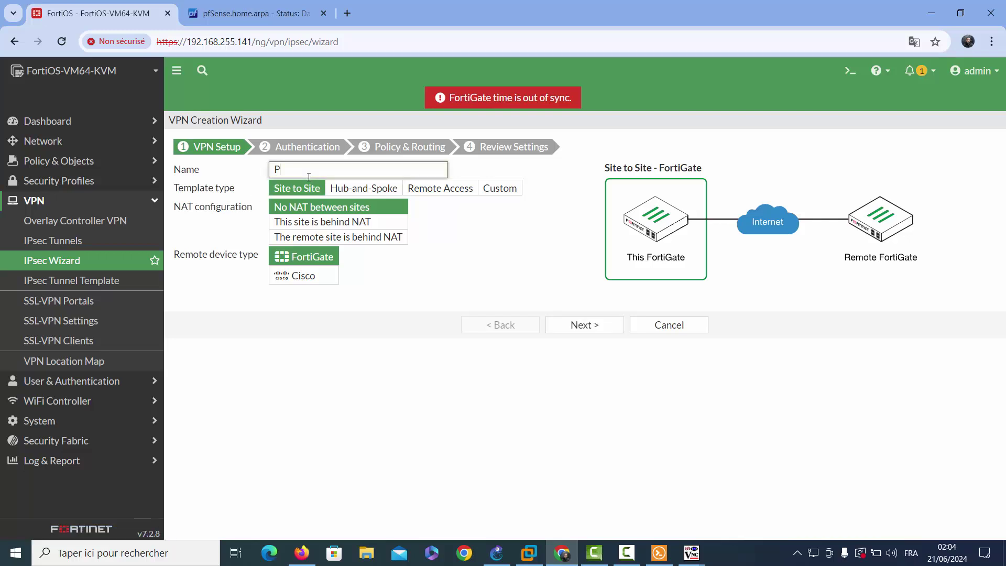
pyautogui.write('fsense')
pyautogui.click(513, 189)
# Step: Point the tunnel at remote gateway 20.20.20.2 via interface WAN (port1)
pyautogui.click(583, 238)
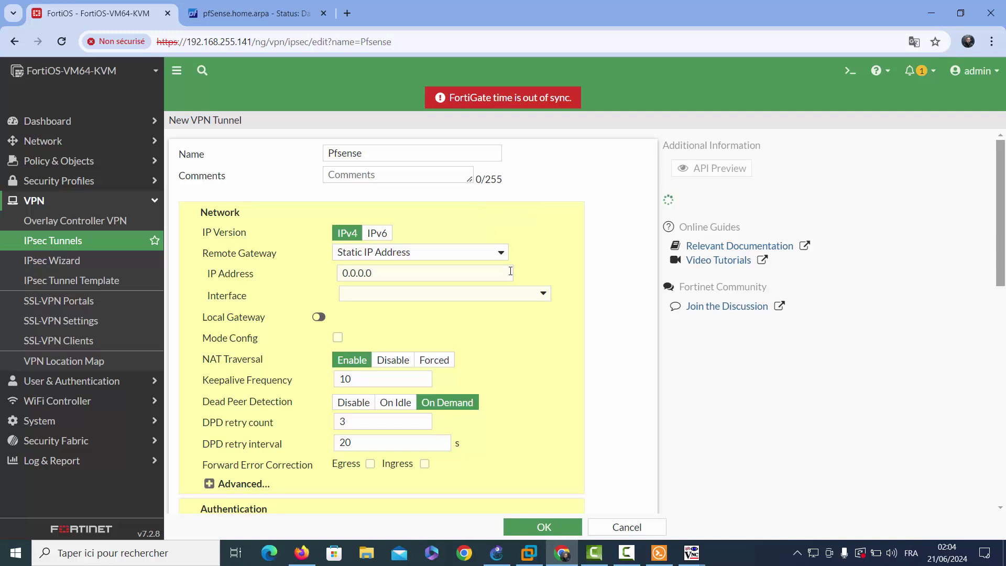
pyautogui.click(496, 275)
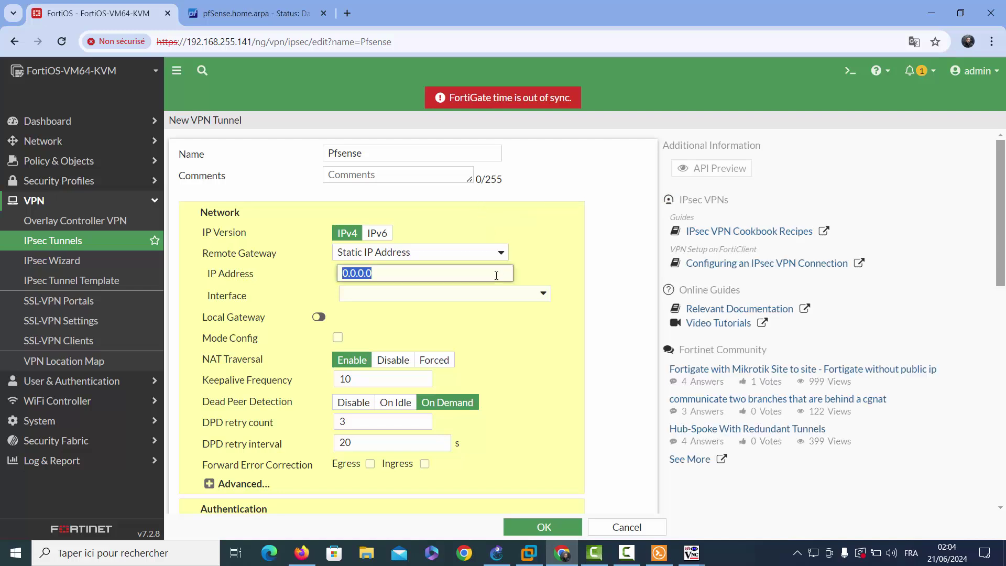
pyautogui.write('20.20.20.')
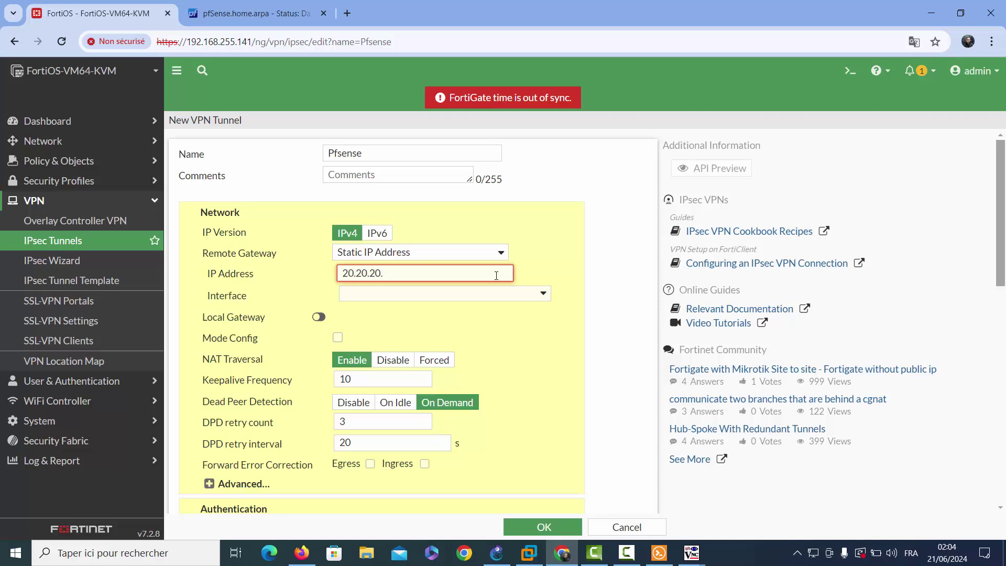
pyautogui.write('2')
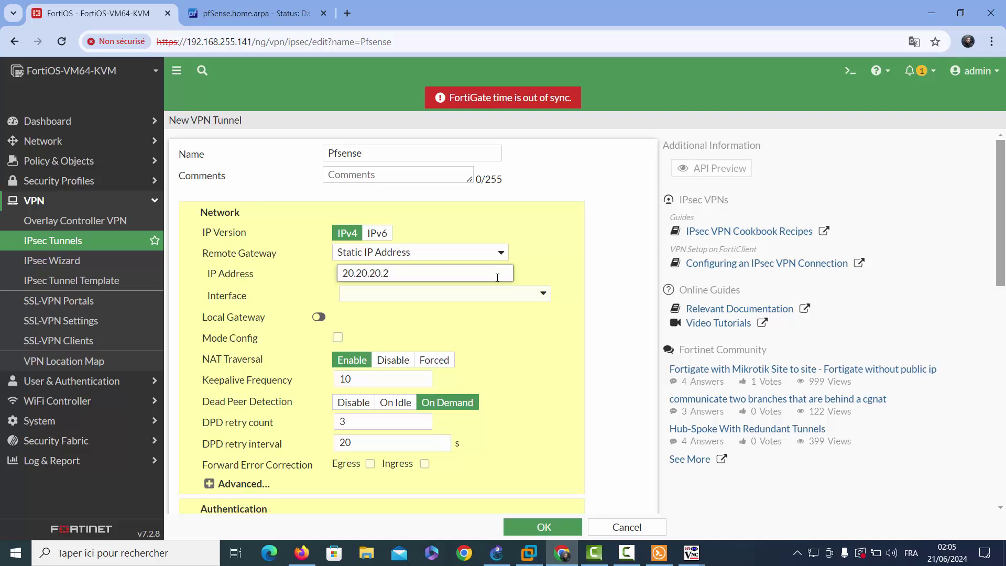
pyautogui.click(495, 295)
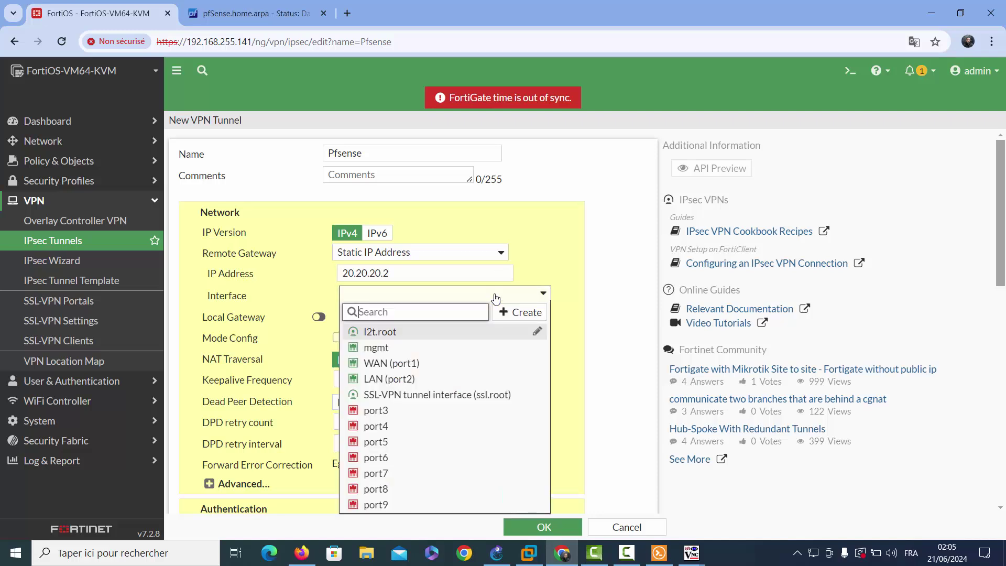
pyautogui.click(449, 362)
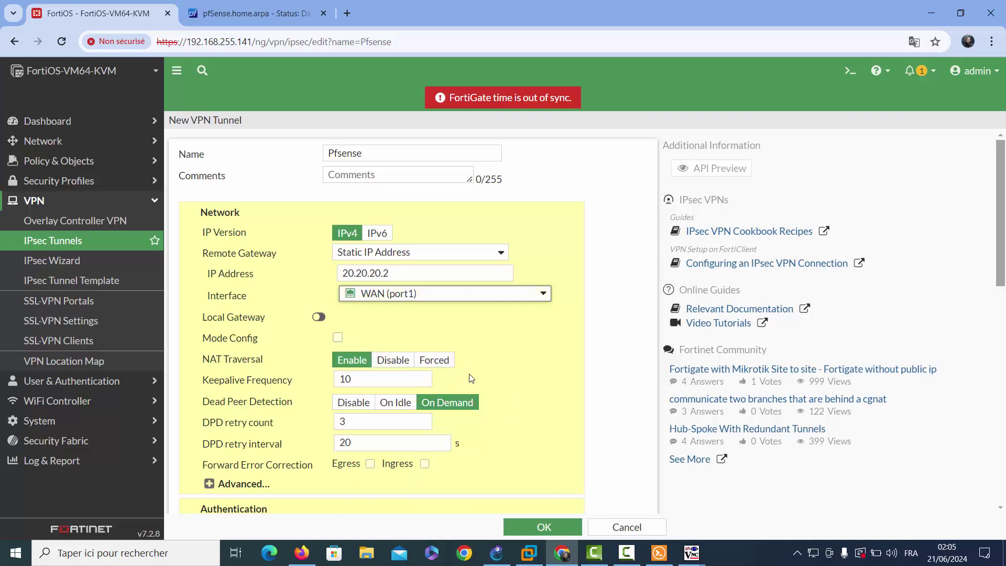
# Step: Enter the tunnel's pre-shared key
pyautogui.scroll(-4, 549, 328)
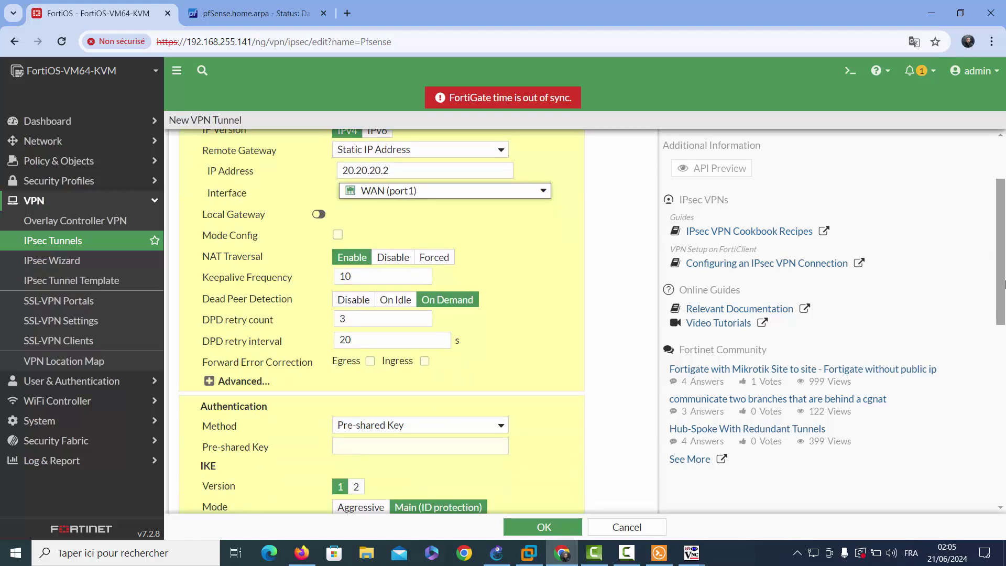
pyautogui.click(466, 316)
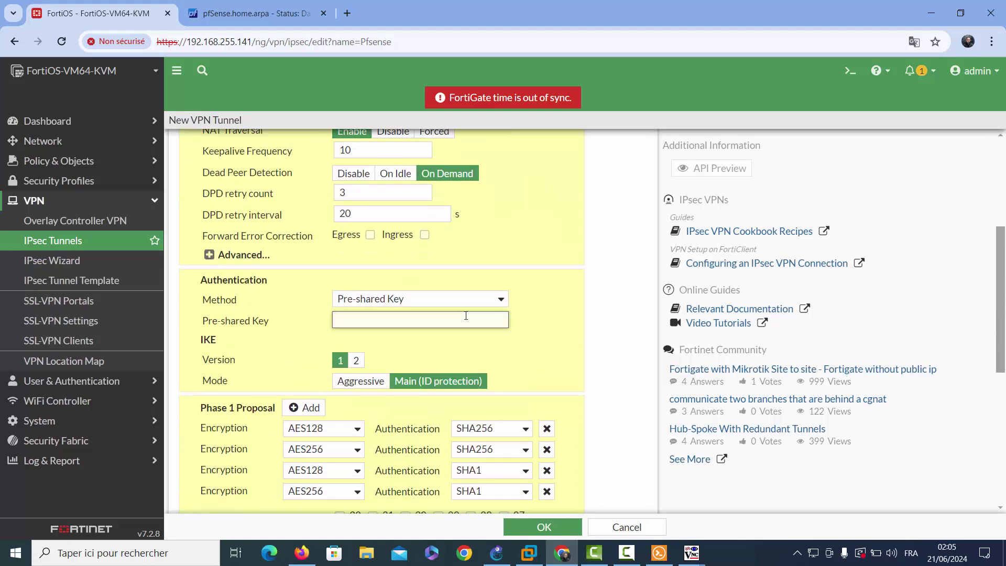
pyautogui.write('pfsense')
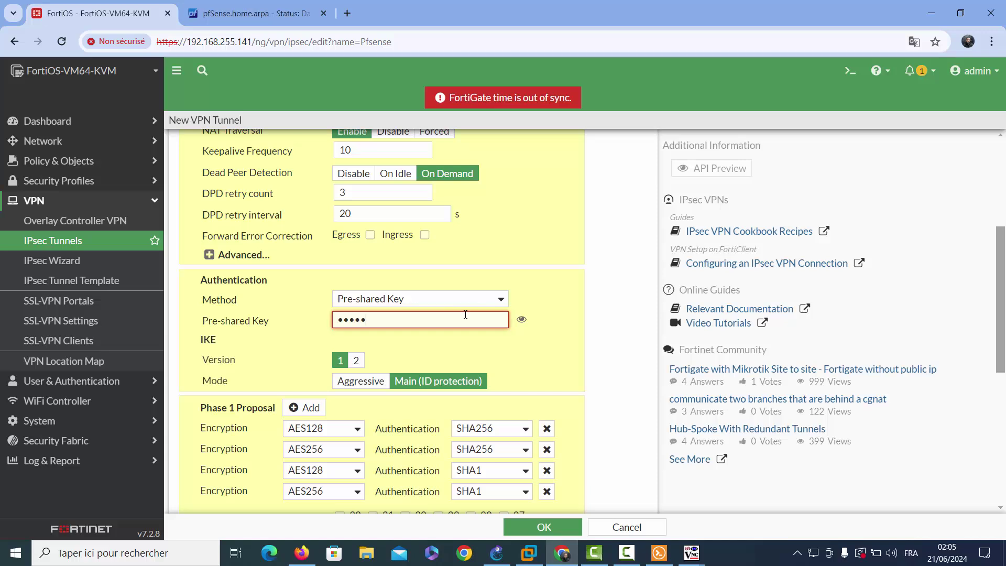
pyautogui.write('12')
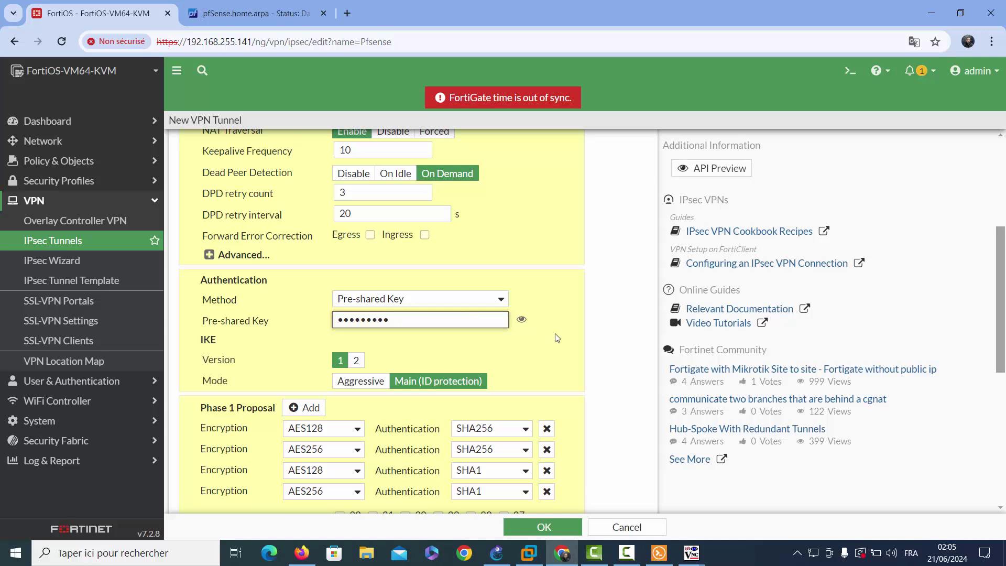
# Step: Trim Phase 1 to a single AES256/SHA256 proposal with only DH group 5
pyautogui.moveTo(1003, 255); pyautogui.dragTo(1004, 312)
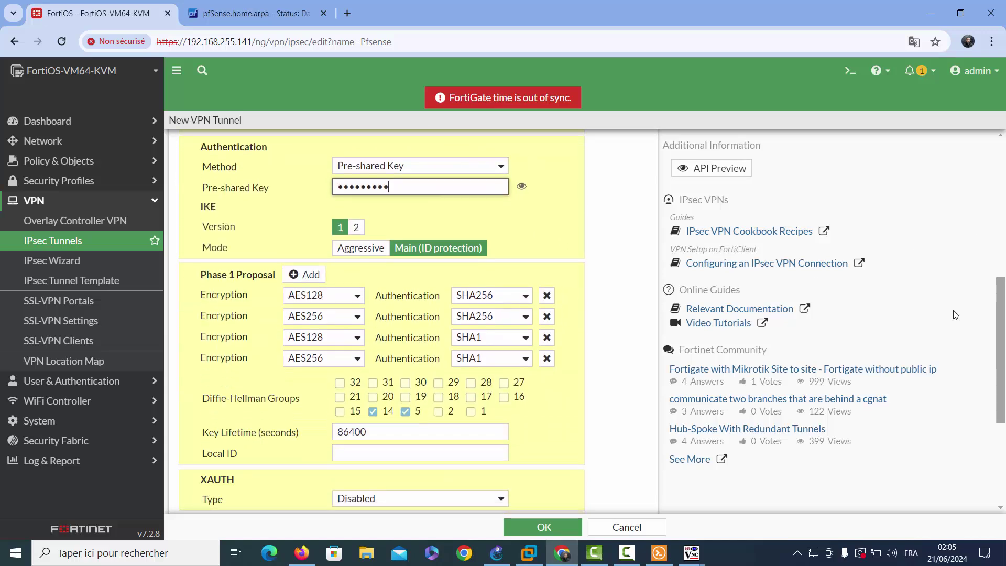
pyautogui.click(547, 358)
pyautogui.click(546, 337)
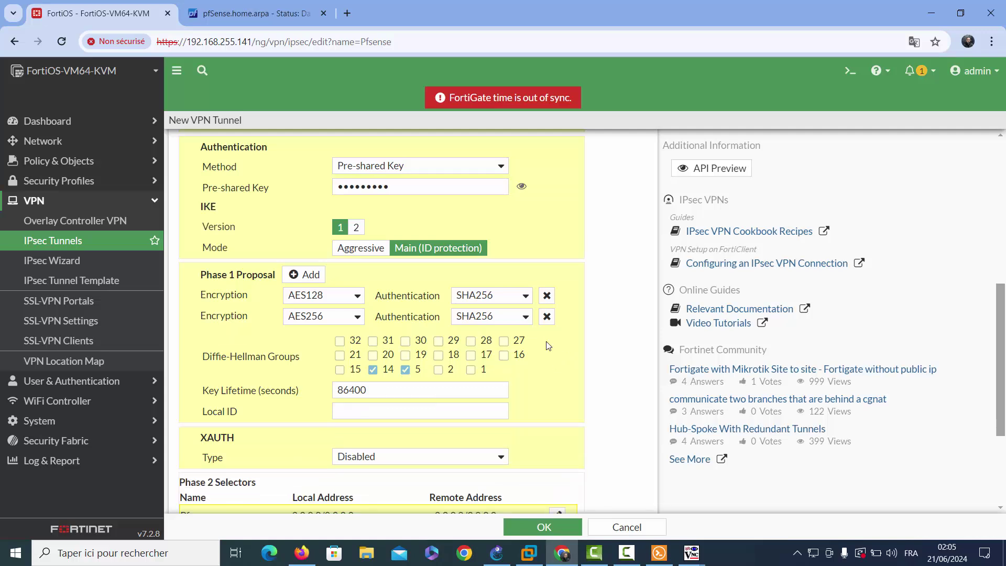
pyautogui.click(546, 316)
pyautogui.click(345, 304)
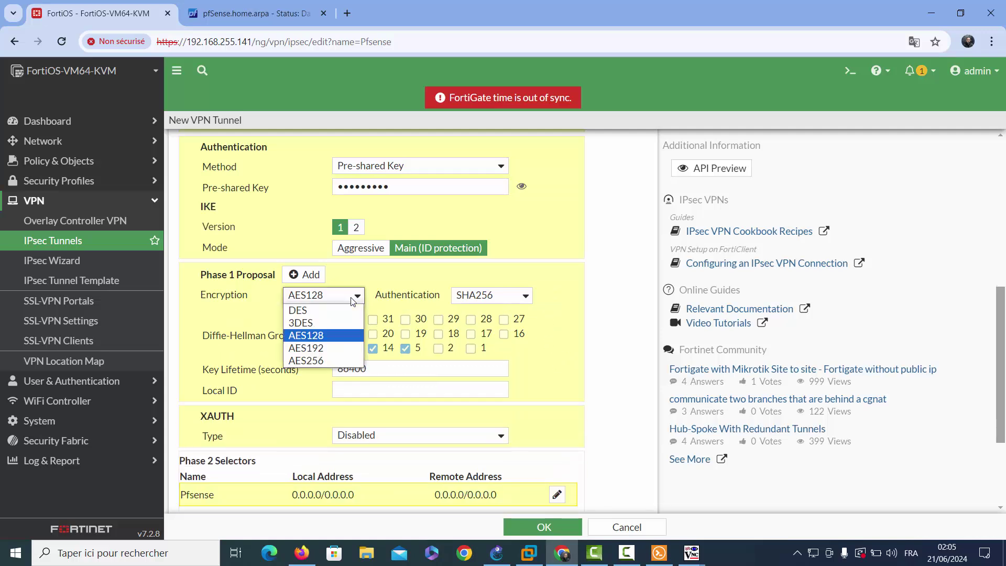
pyautogui.click(334, 357)
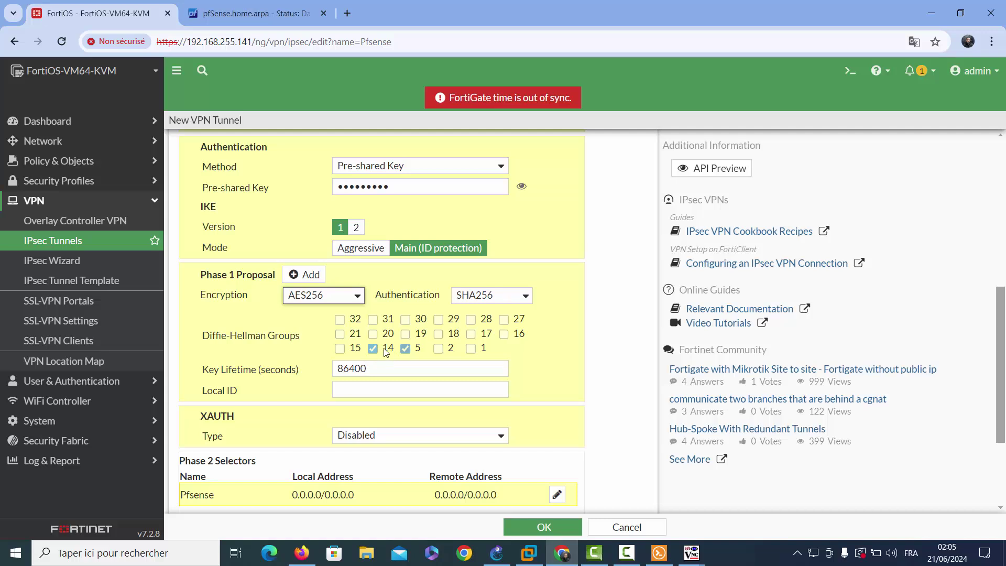
pyautogui.click(375, 350)
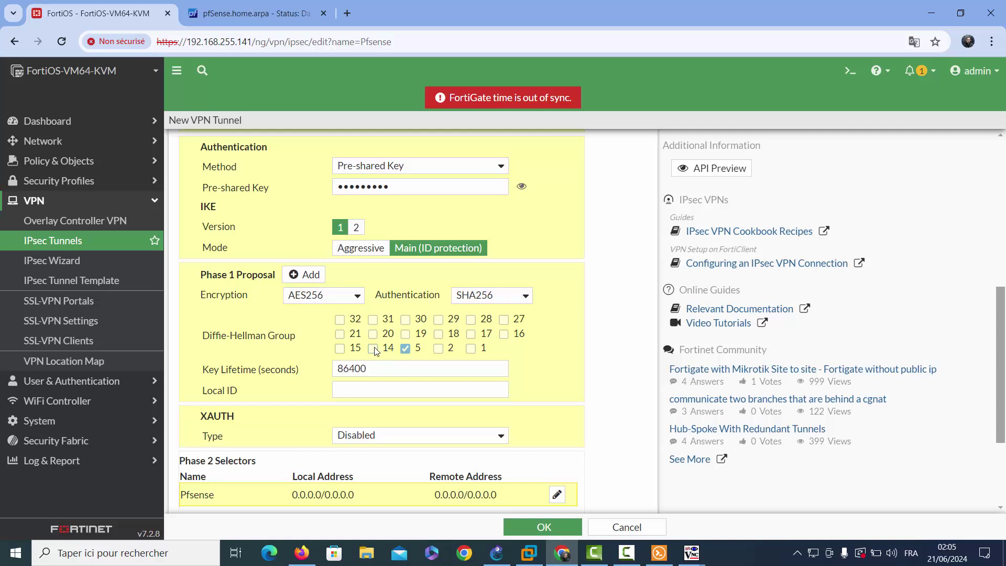
pyautogui.click(377, 370)
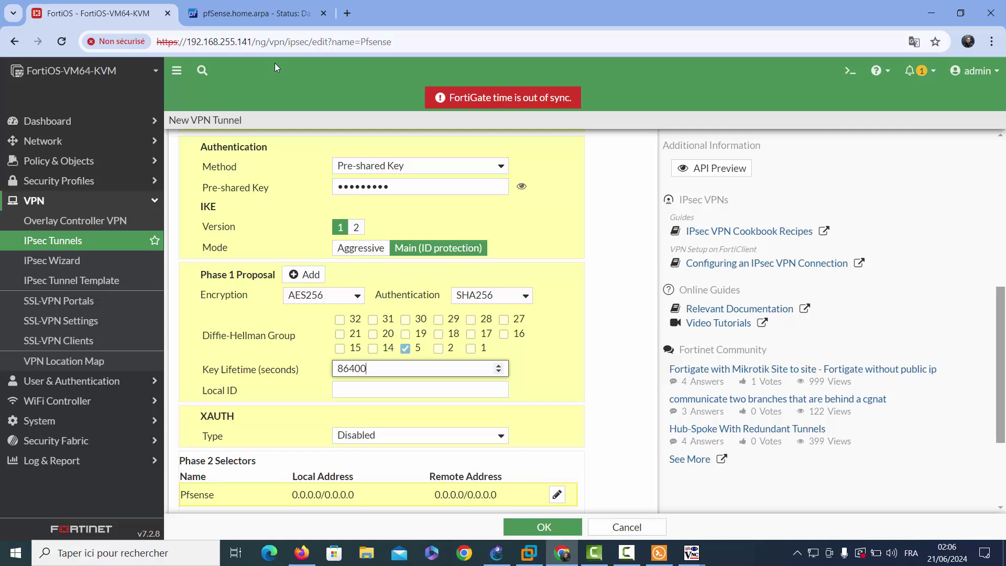
# Step: Set the Phase 1 key lifetime to 28800 seconds and name the Phase 2 selector Pfsense-p
pyautogui.click(305, 378)
pyautogui.write('28800')
pyautogui.moveTo(1000, 347); pyautogui.dragTo(1002, 440)
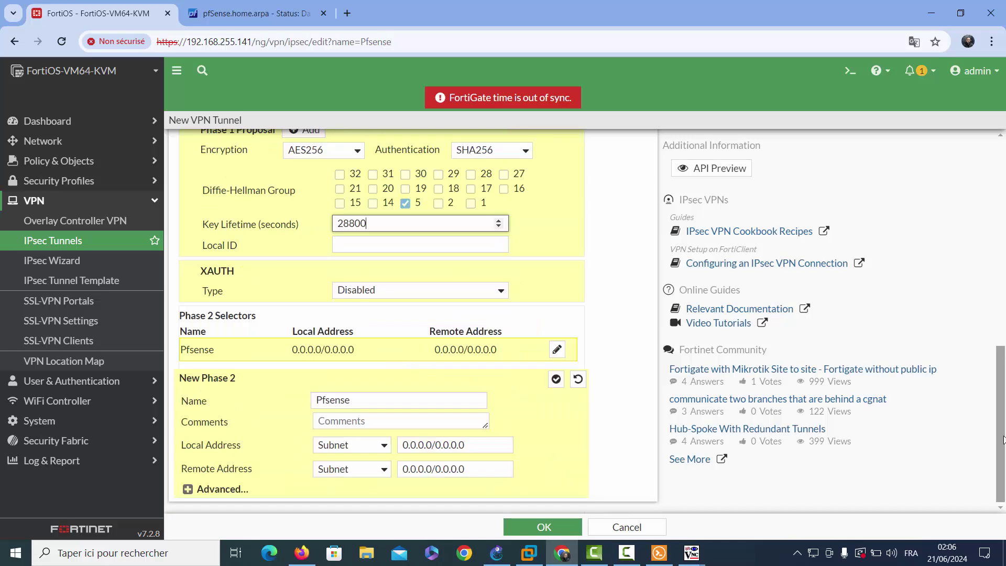
pyautogui.click(385, 403)
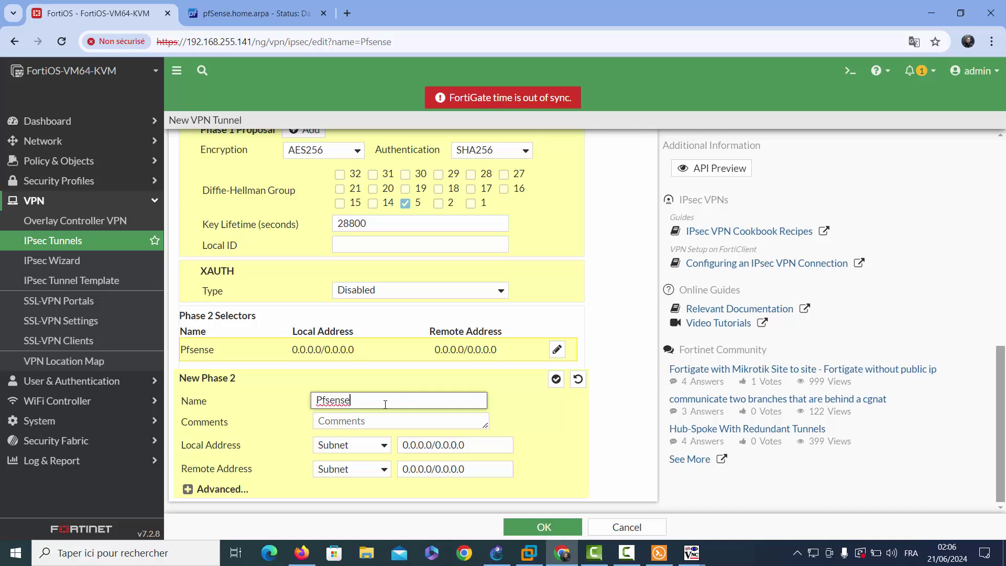
pyautogui.write('-')
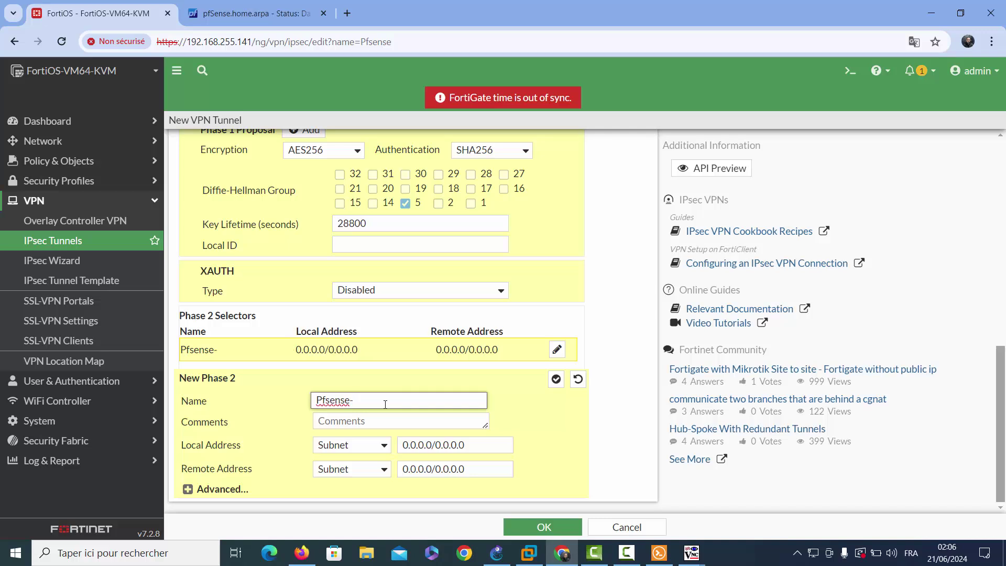
pyautogui.write('p')
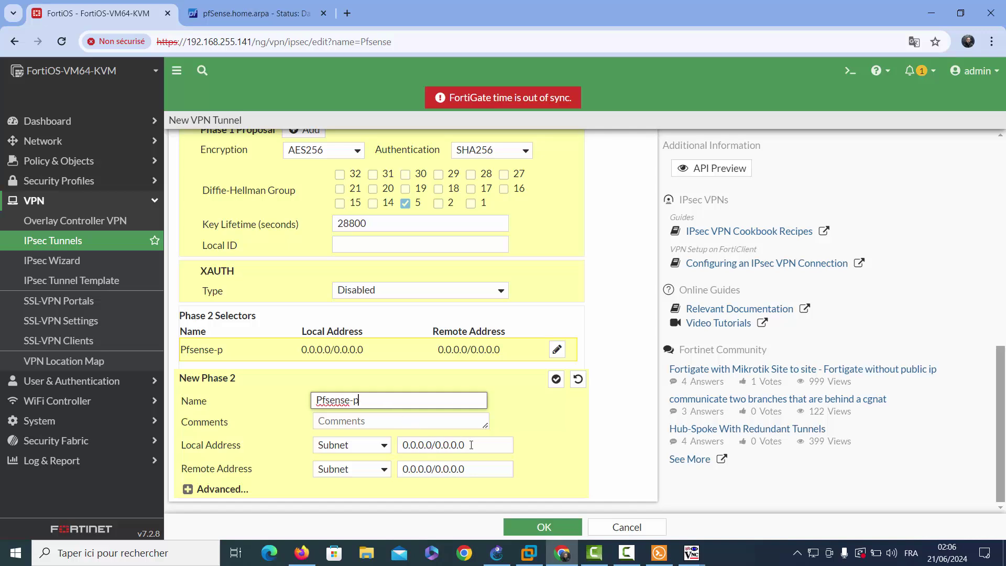
# Step: Set Phase 2 local address 192.168.100.0/24 and remote address 192.168.200.0/24
pyautogui.tripleClick(426, 446)
pyautogui.write('1')
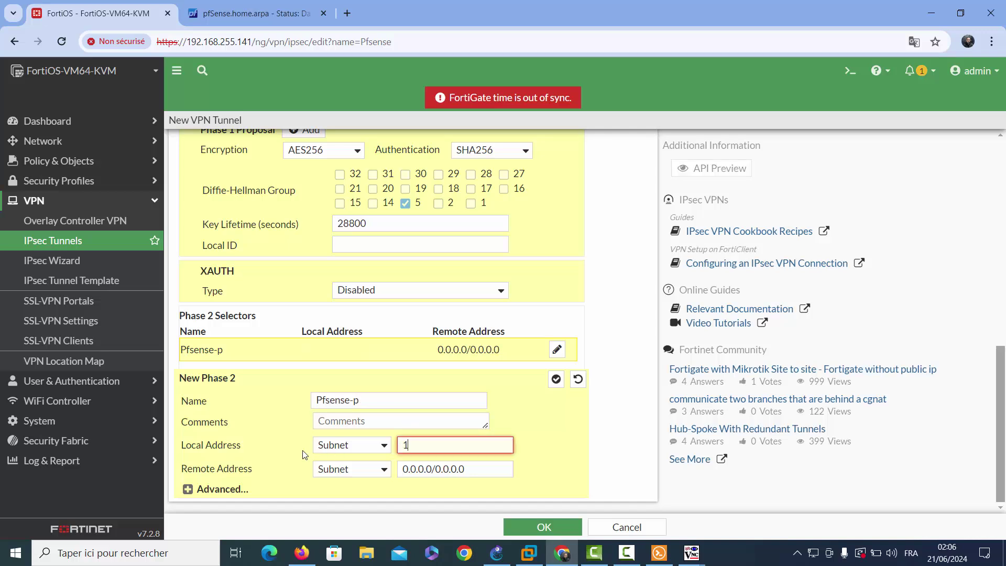
pyautogui.write('92.168.100.0/24')
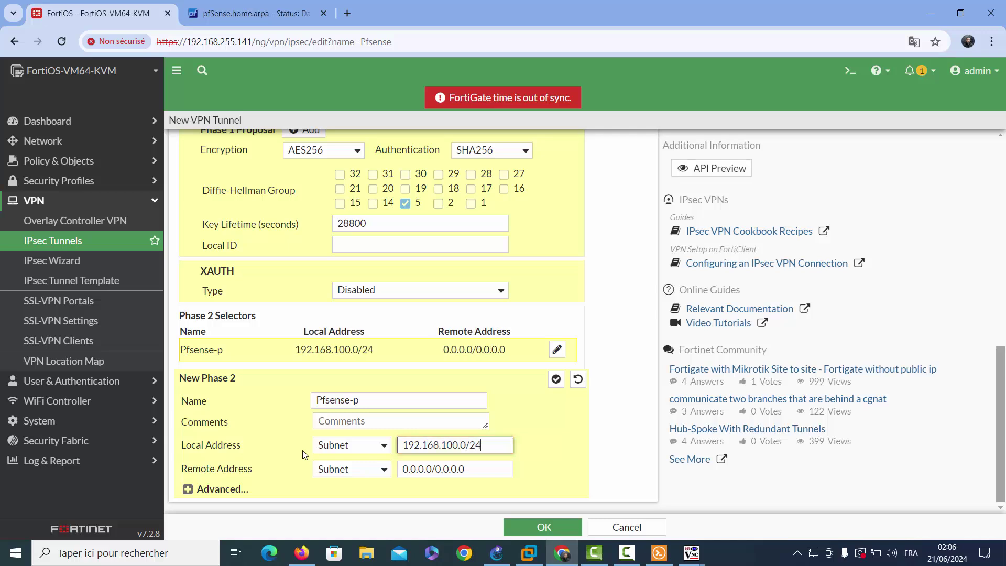
pyautogui.click(474, 469)
pyautogui.moveTo(474, 468); pyautogui.dragTo(382, 481)
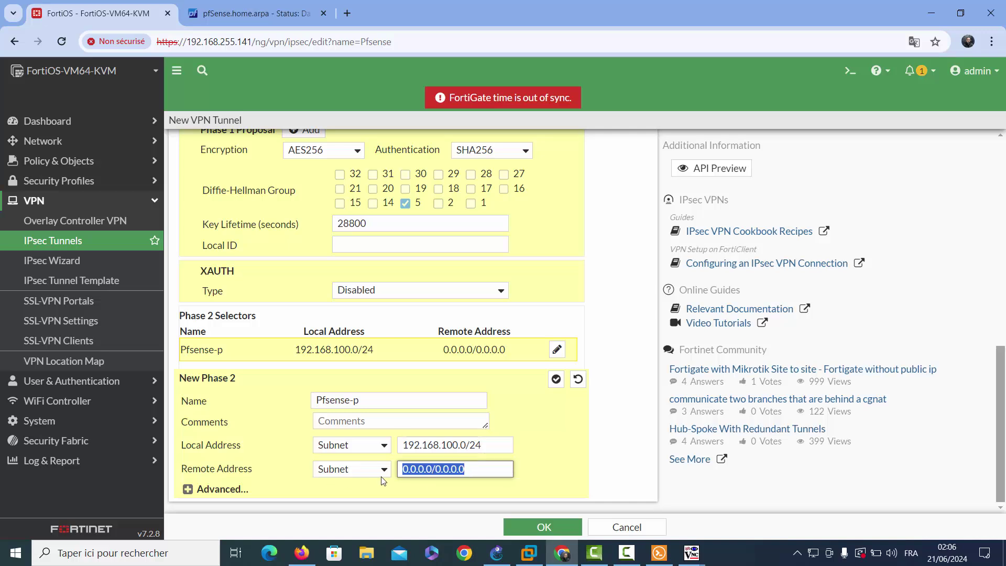
pyautogui.write('192')
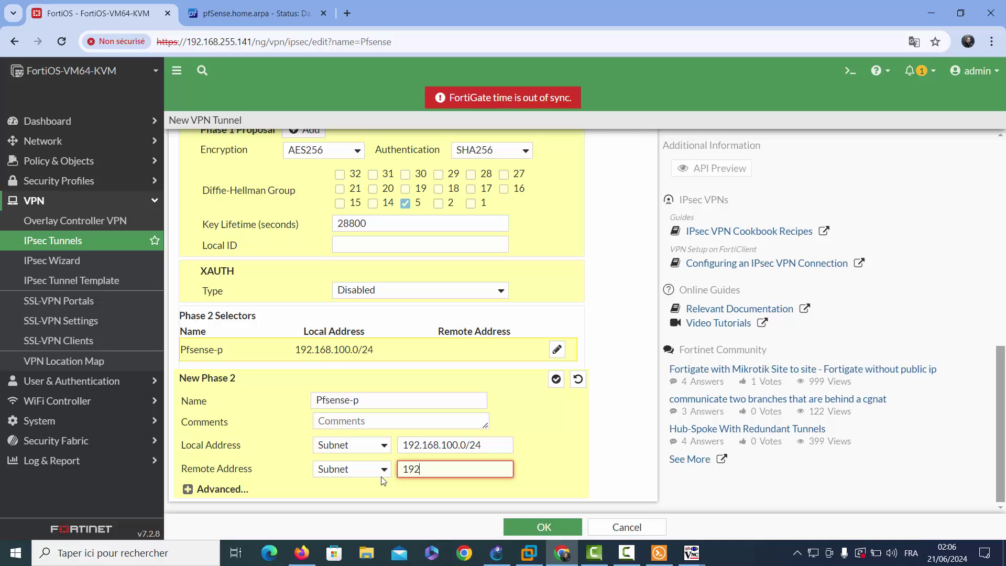
pyautogui.write('.168.200.0')
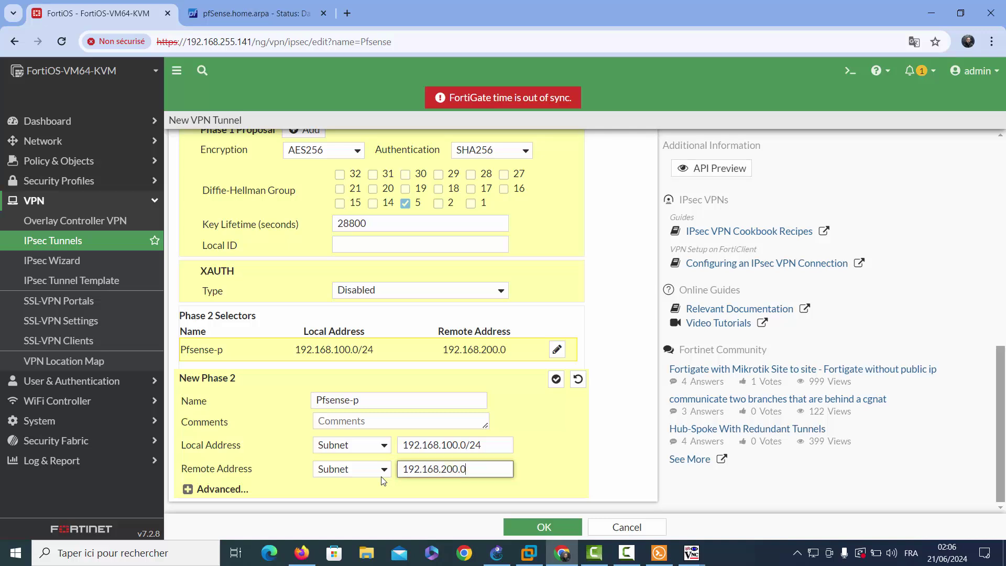
pyautogui.write('/24')
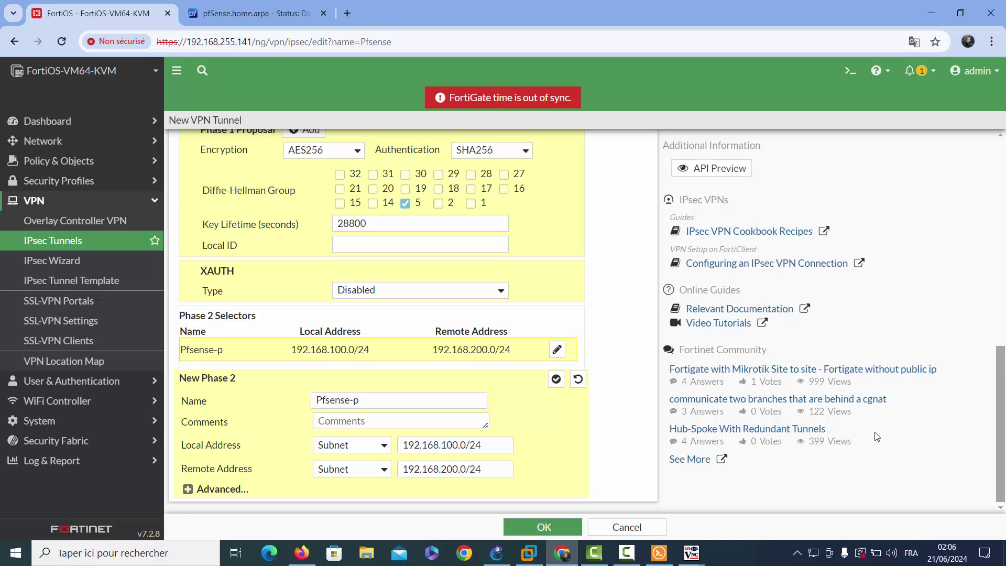
# Step: Reduce Phase 2 to one AES256/SHA256 proposal and keep only DH group 5
pyautogui.click(228, 489)
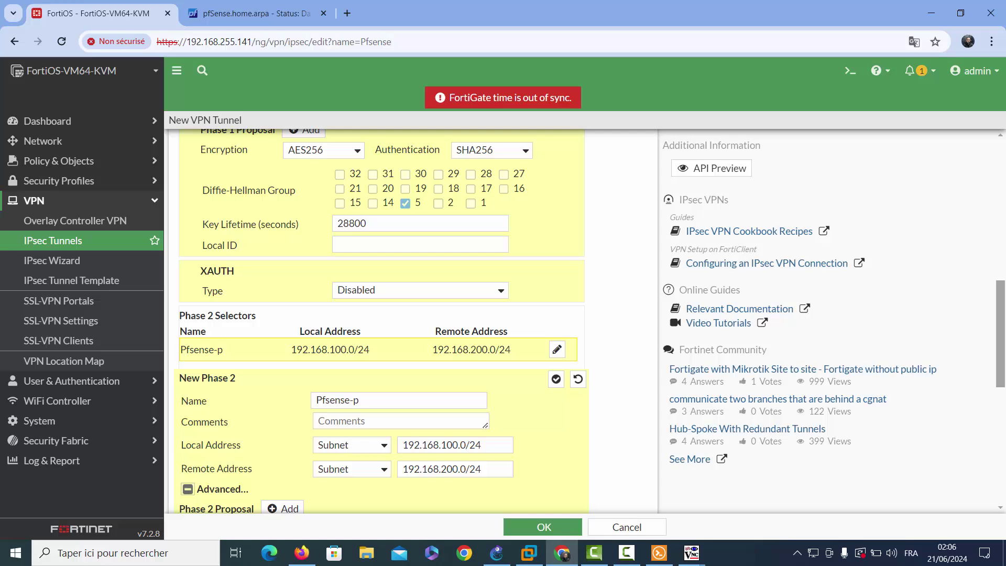
pyautogui.scroll(-5, 905, 381)
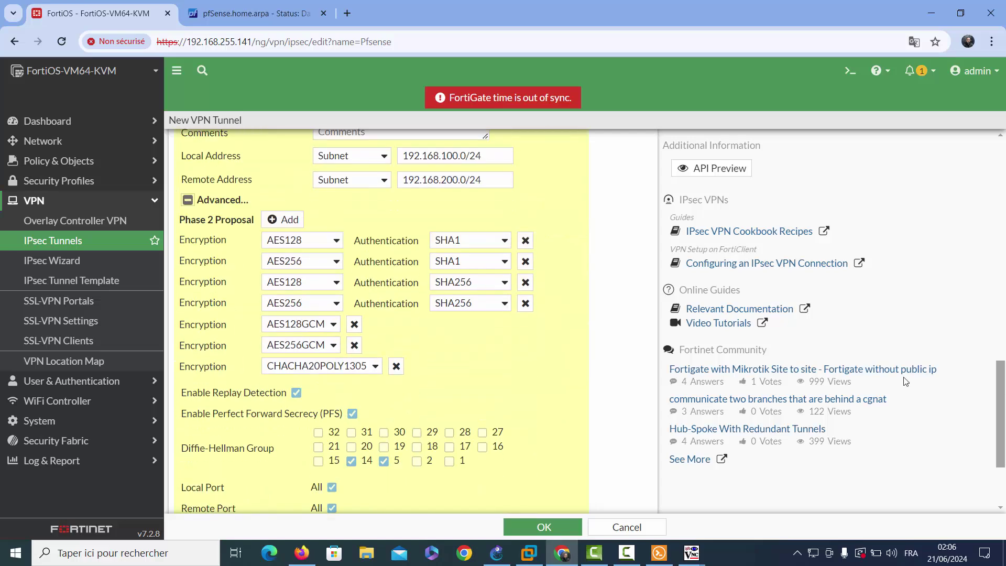
pyautogui.click(525, 303)
pyautogui.click(525, 282)
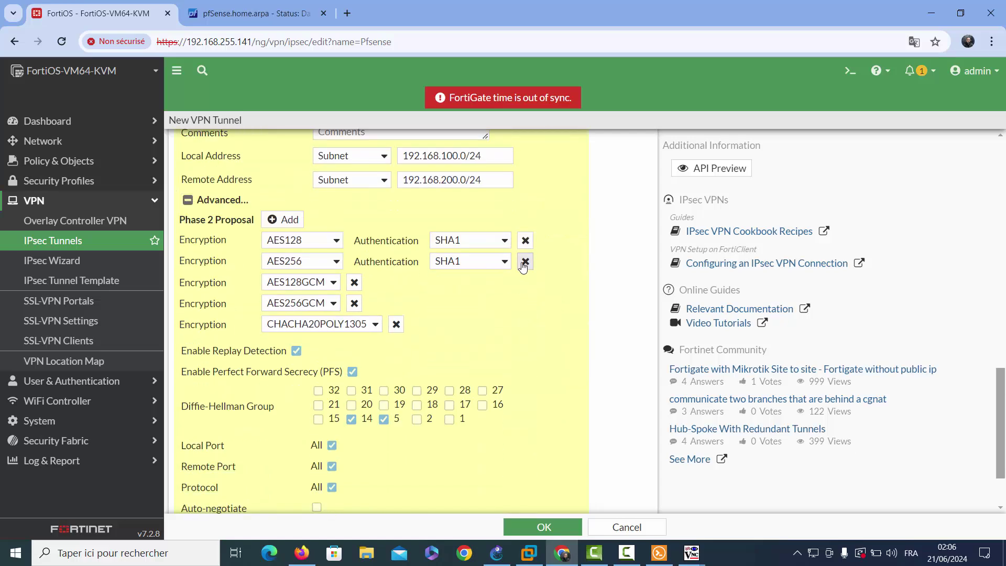
pyautogui.click(525, 261)
pyautogui.click(328, 245)
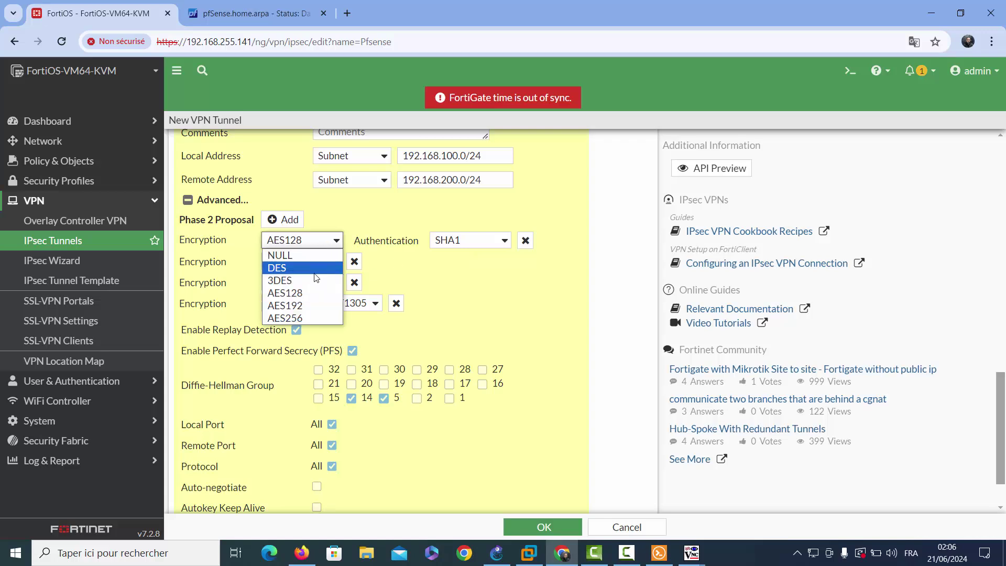
pyautogui.click(309, 316)
pyautogui.click(474, 239)
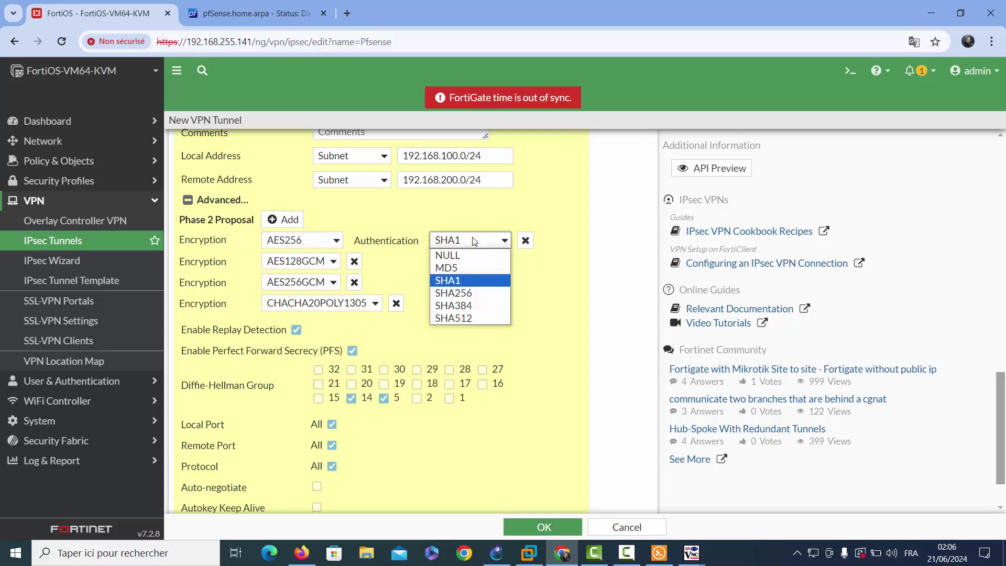
pyautogui.click(457, 292)
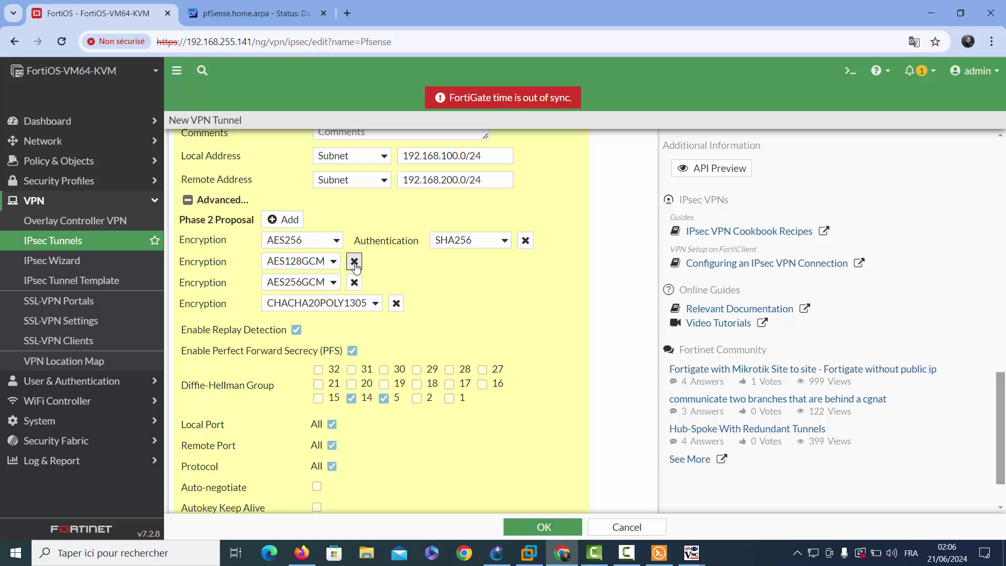
pyautogui.click(354, 261)
pyautogui.click(396, 282)
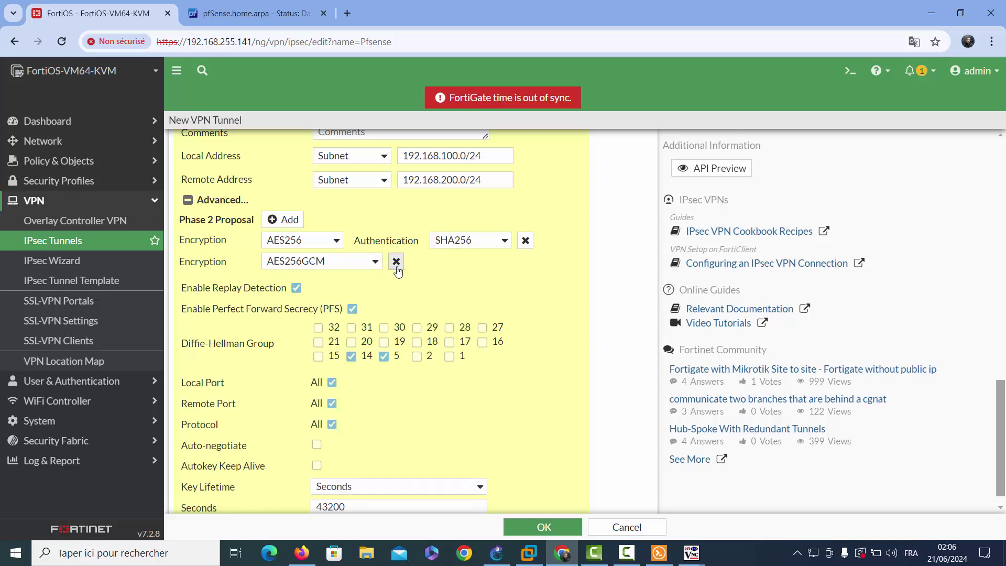
pyautogui.click(396, 261)
pyautogui.click(352, 335)
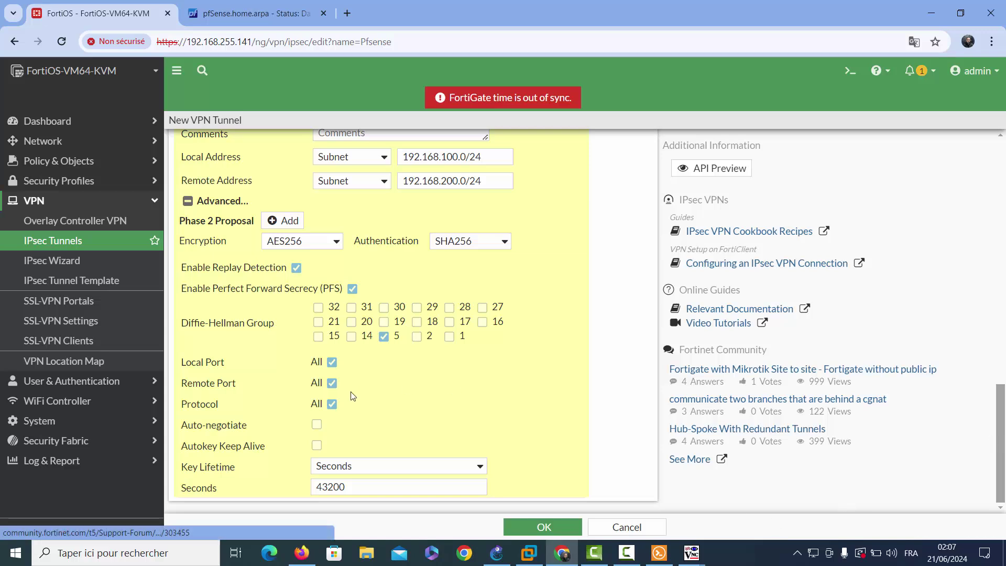
# Step: Enable auto-negotiate, set the Phase 2 key lifetime to 3600 seconds, and save the tunnel
pyautogui.click(317, 424)
pyautogui.click(351, 484)
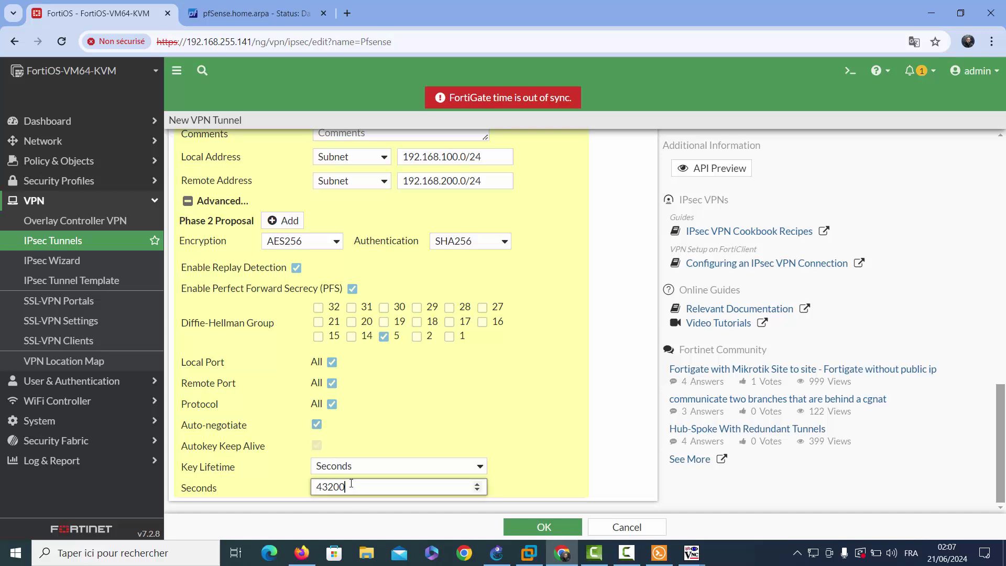
pyautogui.moveTo(351, 484); pyautogui.dragTo(297, 483)
pyautogui.write('3600')
pyautogui.click(542, 527)
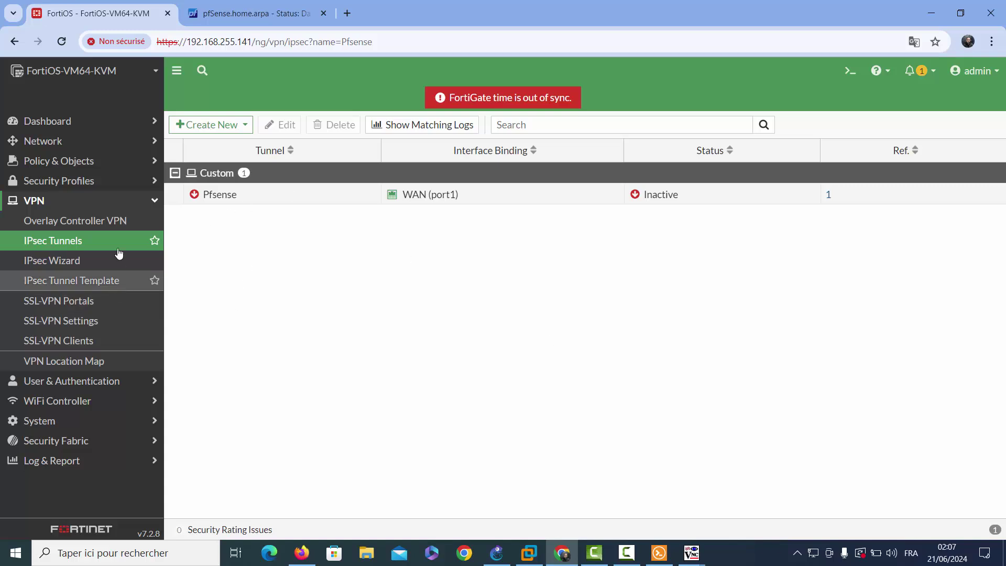
# Step: Create a firewall policy named Invpn from the Pfsense tunnel to LAN (port2)
pyautogui.click(118, 162)
pyautogui.click(108, 185)
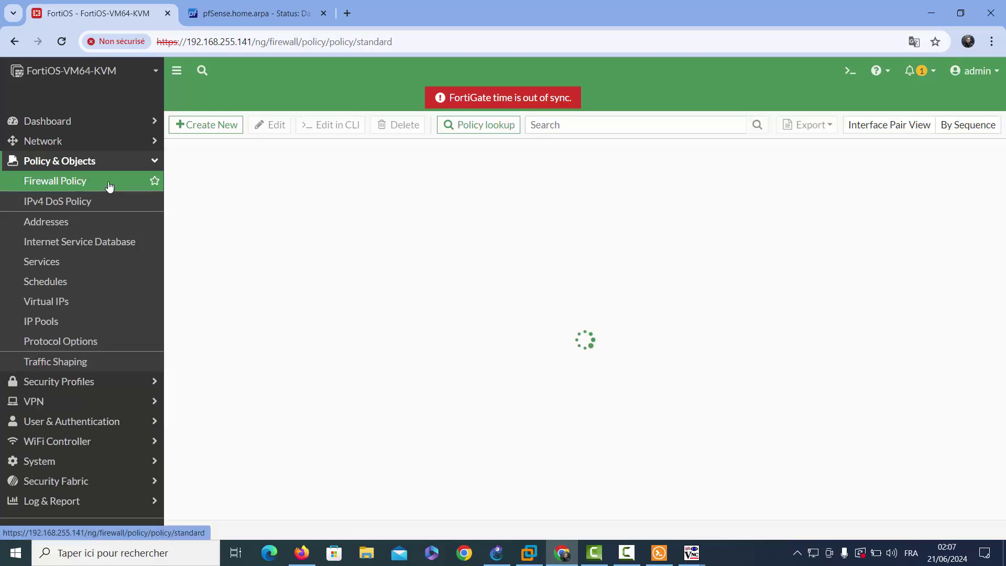
pyautogui.click(214, 133)
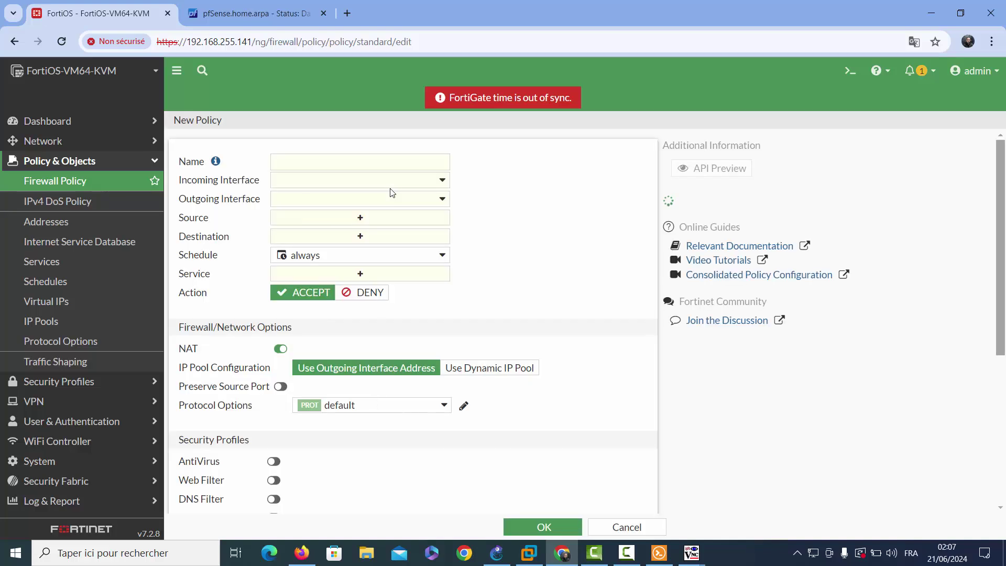
pyautogui.click(366, 161)
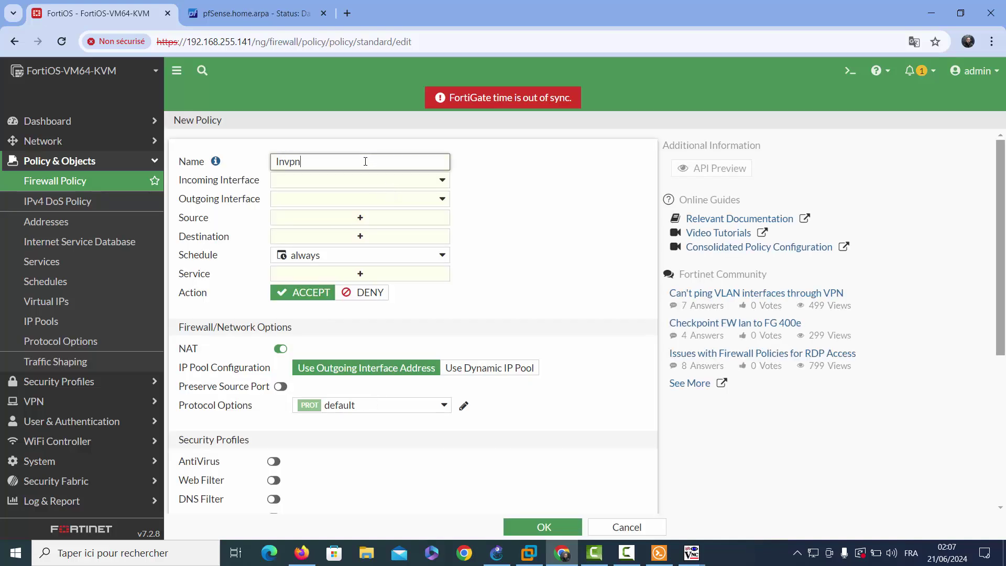
pyautogui.click(376, 180)
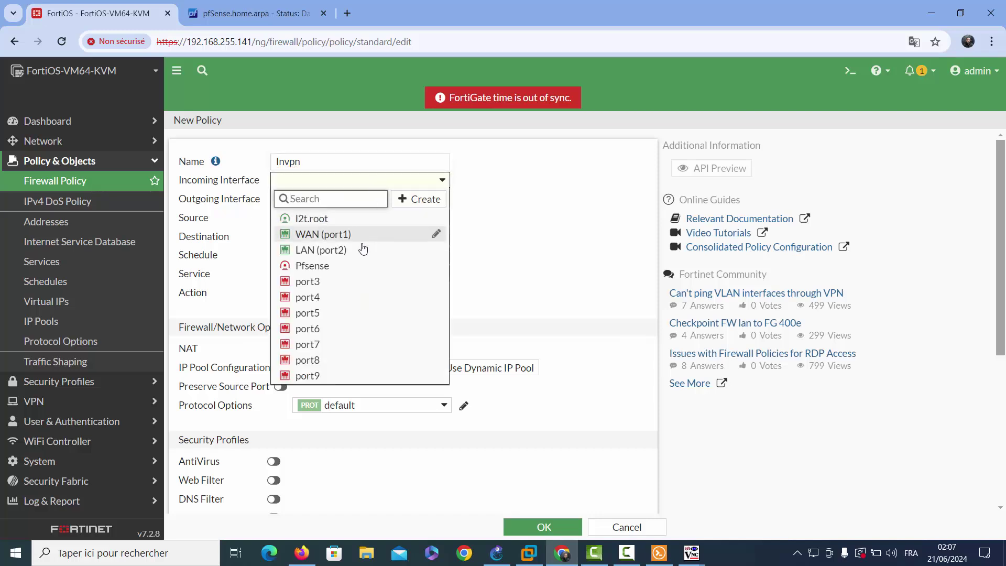
pyautogui.click(345, 263)
pyautogui.click(362, 197)
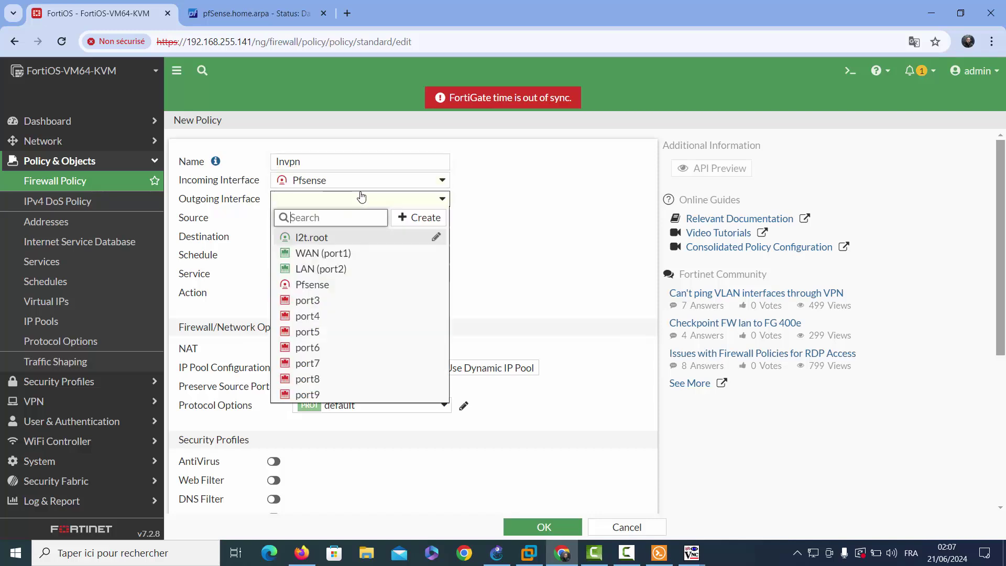
pyautogui.click(356, 268)
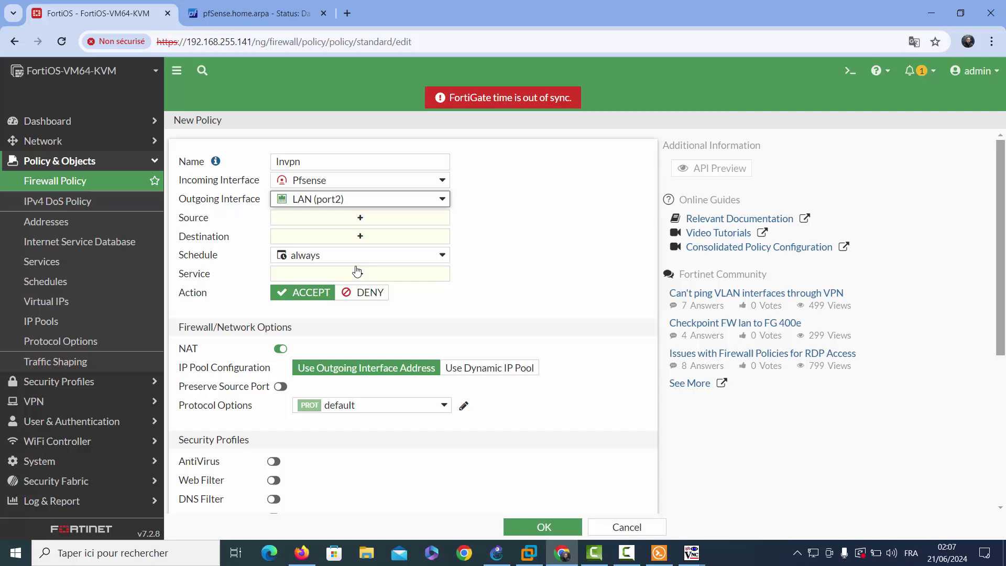
# Step: Give Invpn source and destination all, service ALL, NAT off, log all sessions, and save
pyautogui.click(375, 219)
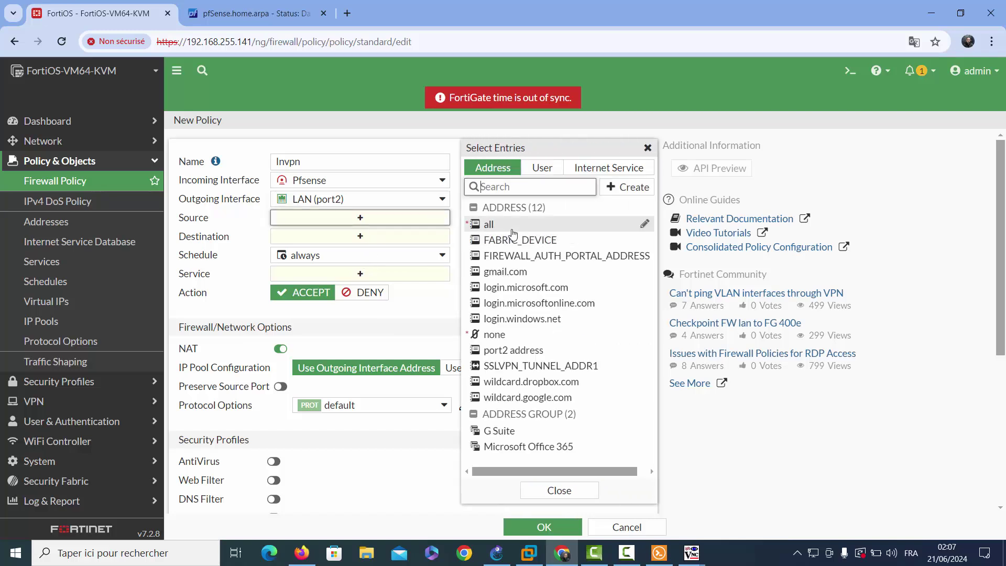
pyautogui.click(519, 237)
pyautogui.click(517, 229)
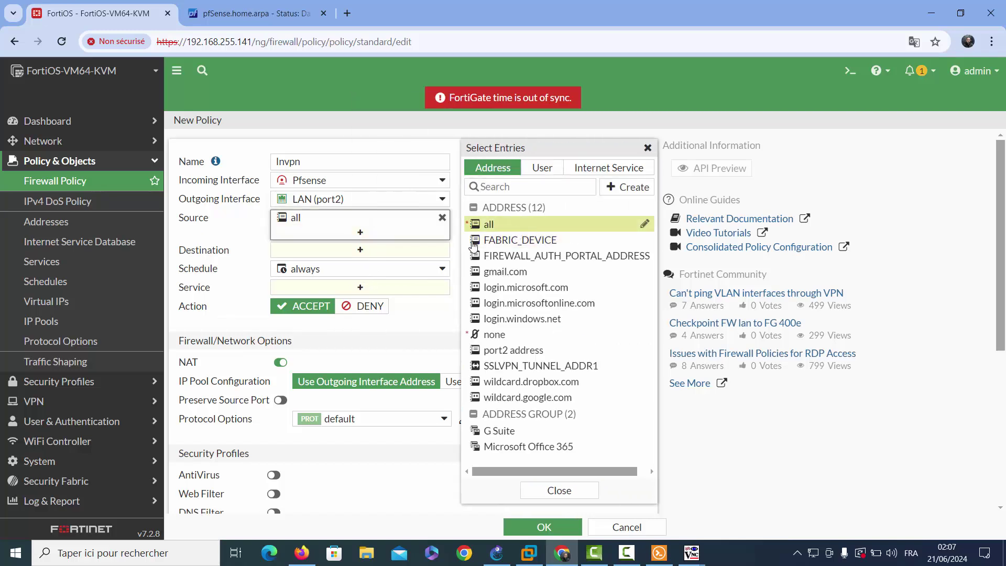
pyautogui.click(441, 251)
pyautogui.click(491, 224)
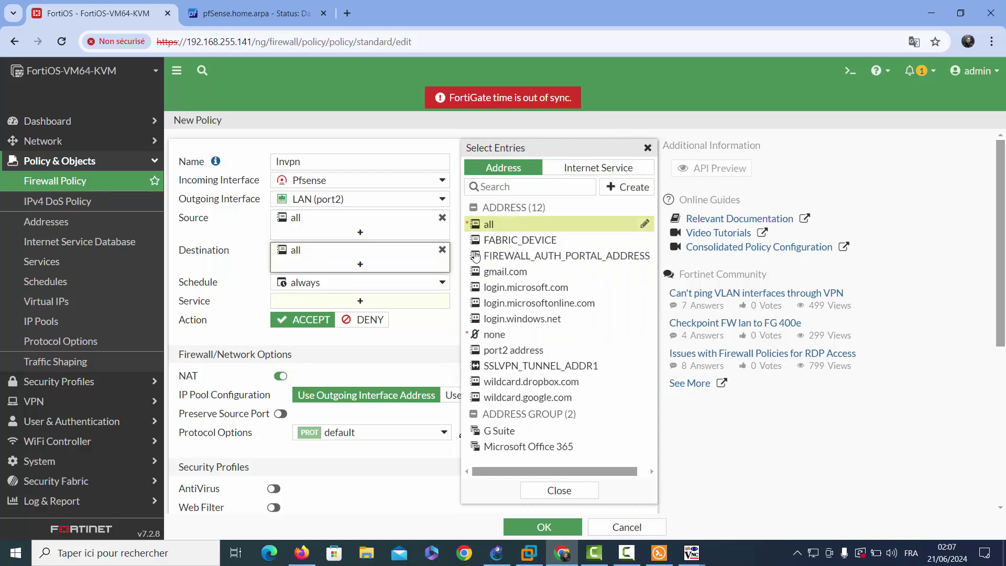
pyautogui.click(388, 302)
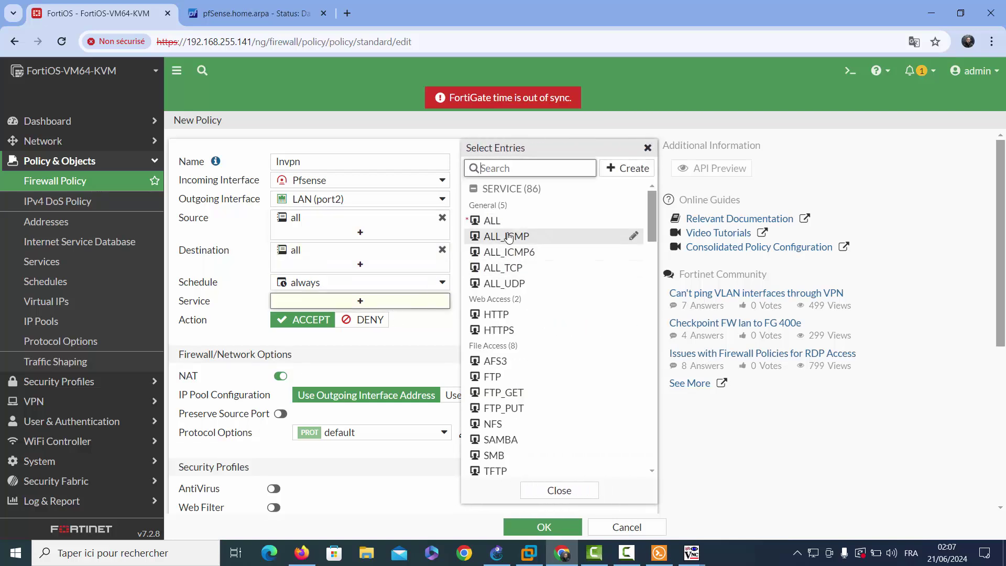
pyautogui.click(503, 221)
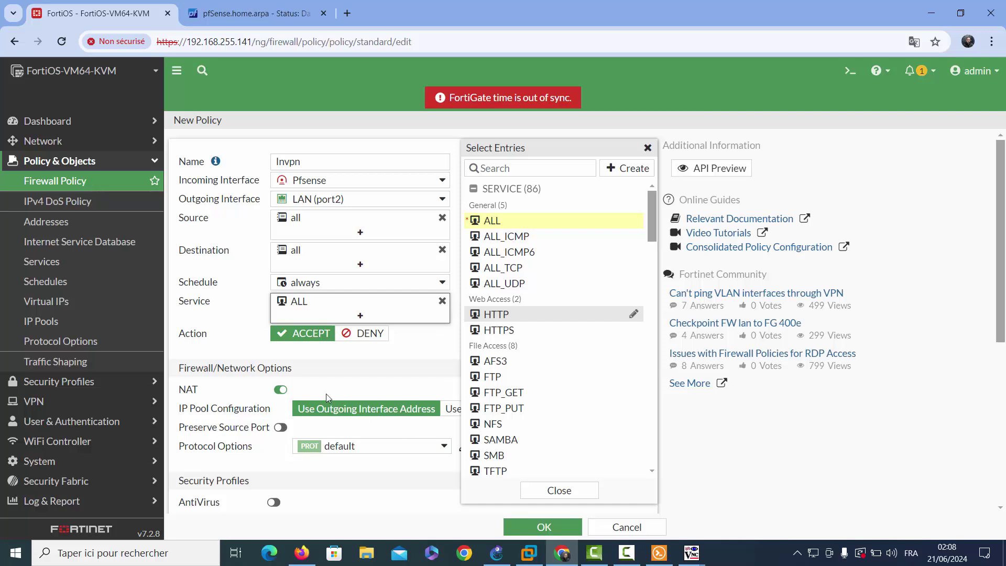
pyautogui.click(280, 389)
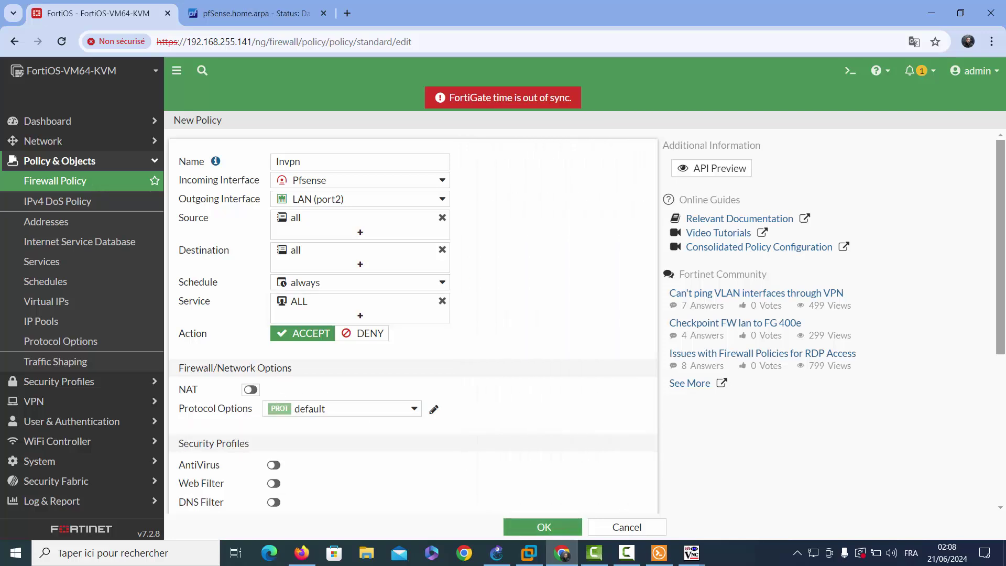
pyautogui.scroll(-5, 1003, 483)
pyautogui.click(480, 373)
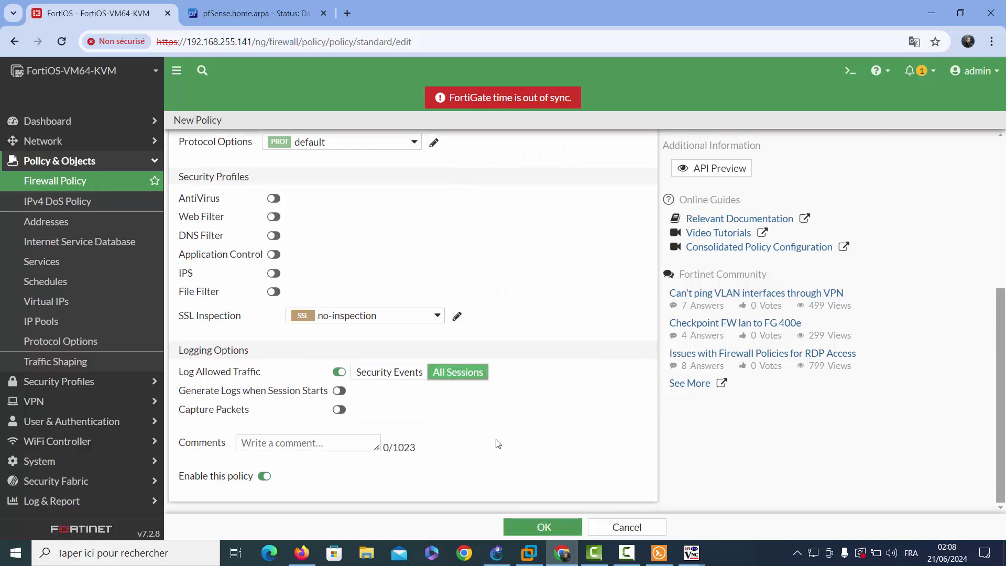
pyautogui.click(510, 526)
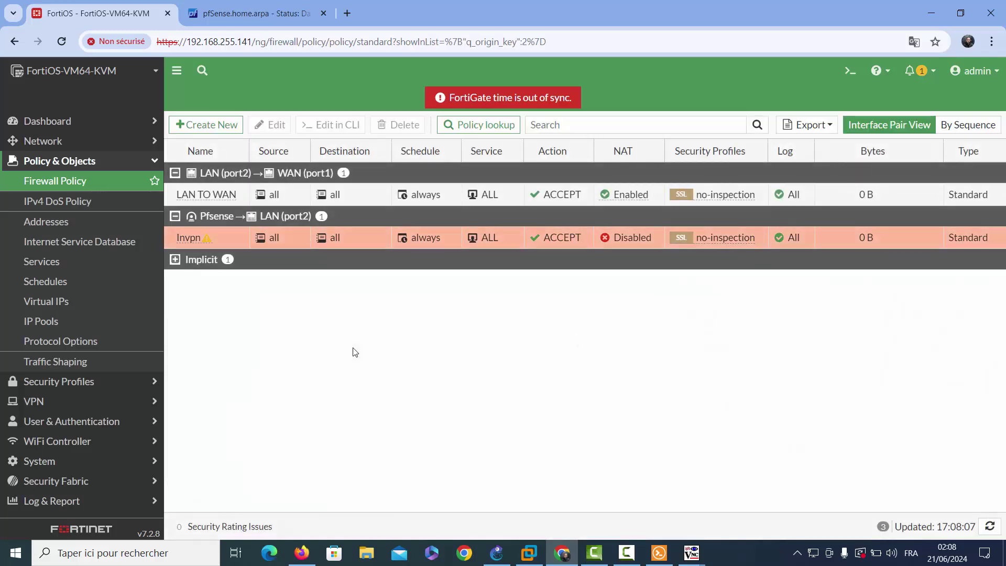
# Step: Create a firewall policy named Outvpn from LAN (port2) to the Pfsense tunnel
pyautogui.click(224, 127)
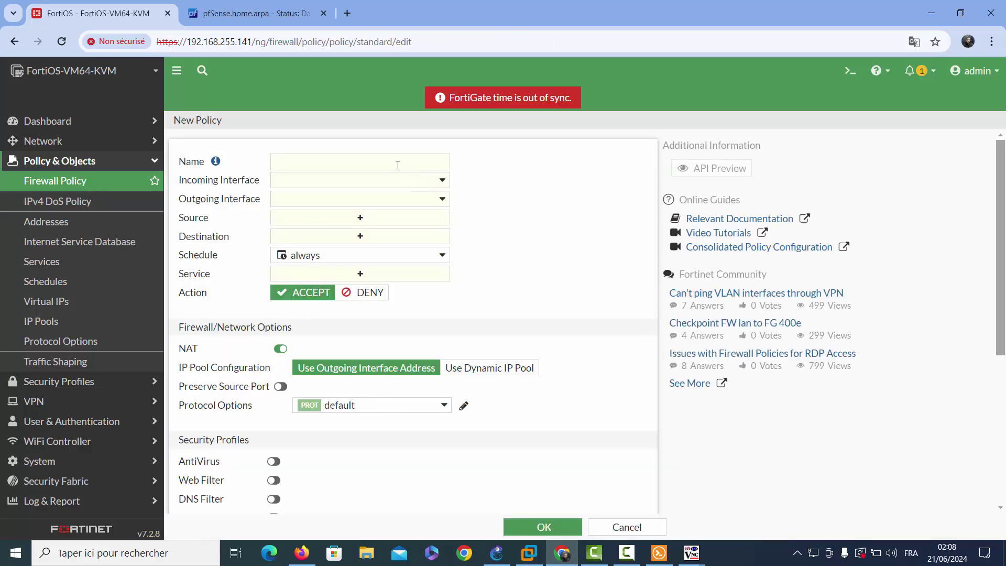
pyautogui.click(397, 165)
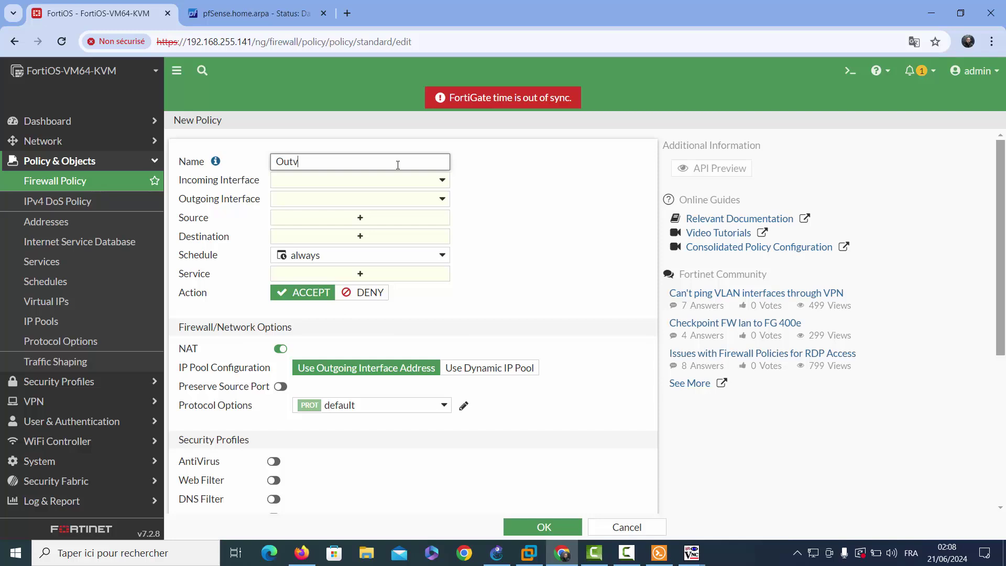
pyautogui.click(410, 182)
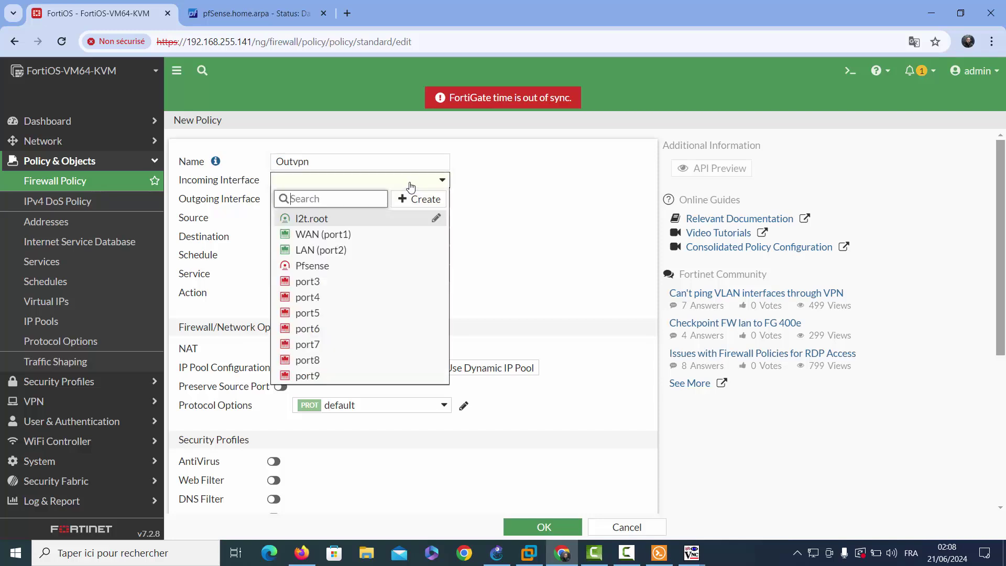
pyautogui.click(386, 248)
pyautogui.click(380, 206)
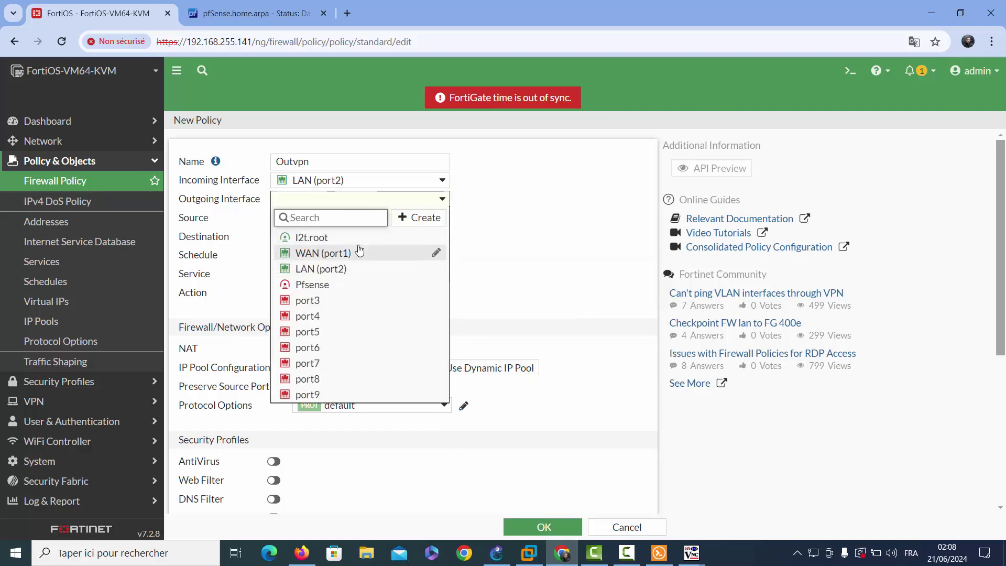
pyautogui.click(359, 284)
# Step: Give Outvpn source and destination all, service ALL, NAT off, log all sessions, and save
pyautogui.click(375, 219)
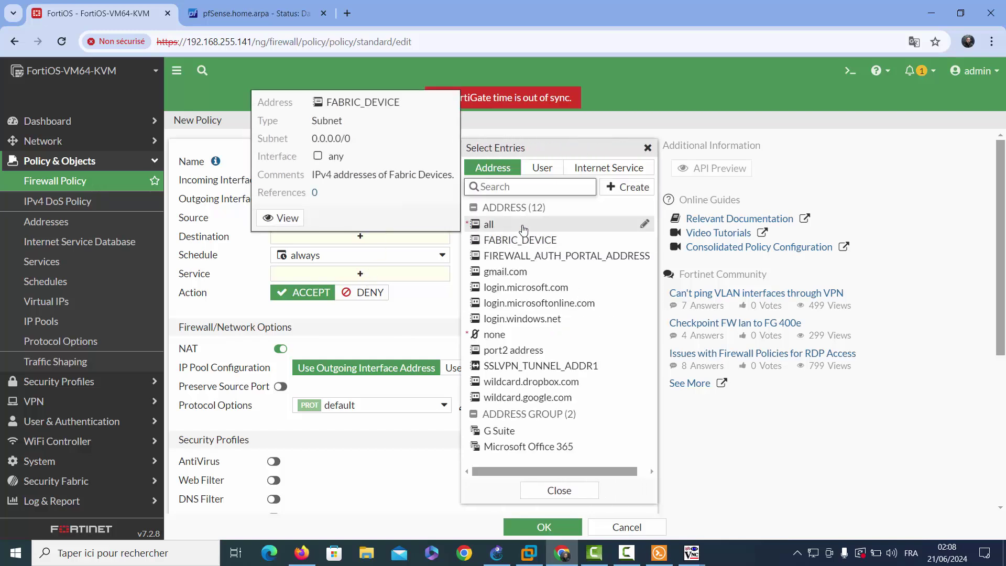
pyautogui.click(518, 224)
pyautogui.click(401, 251)
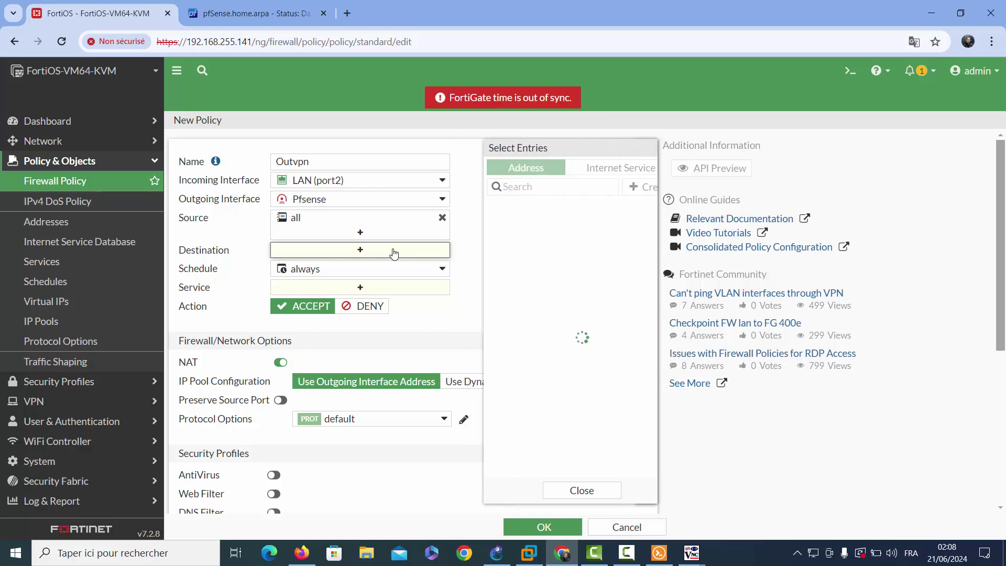
pyautogui.click(513, 224)
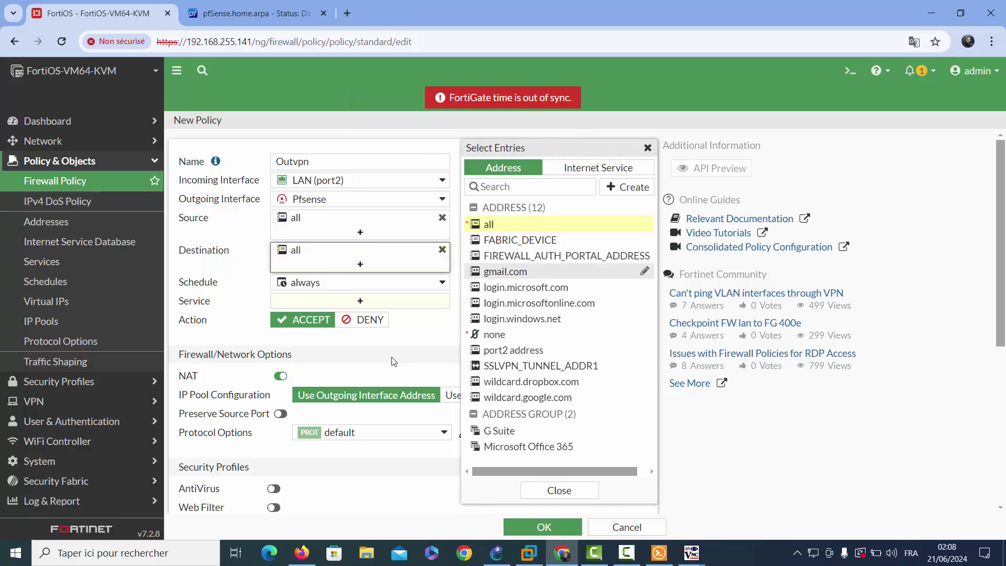
pyautogui.click(279, 376)
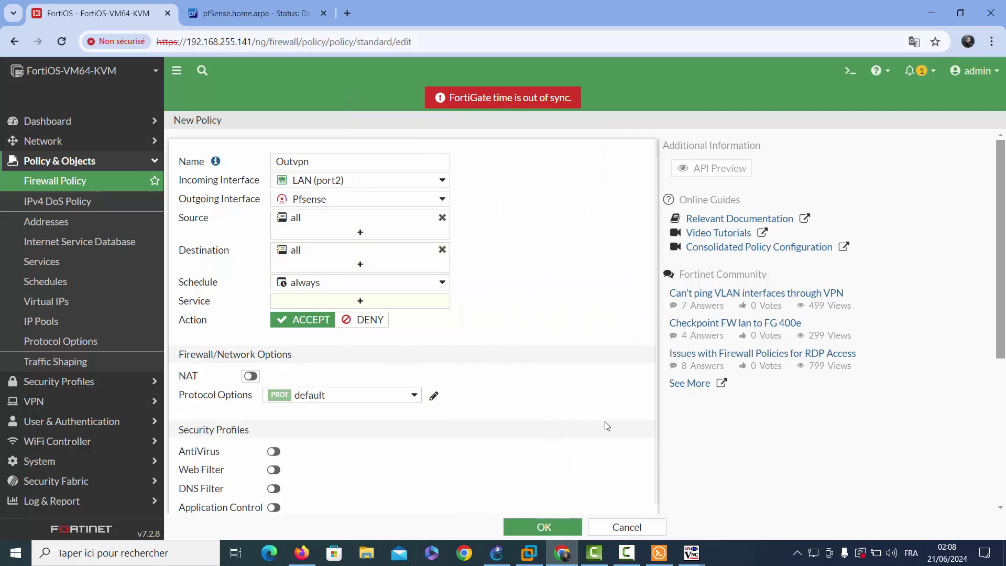
pyautogui.scroll(-5, 1001, 466)
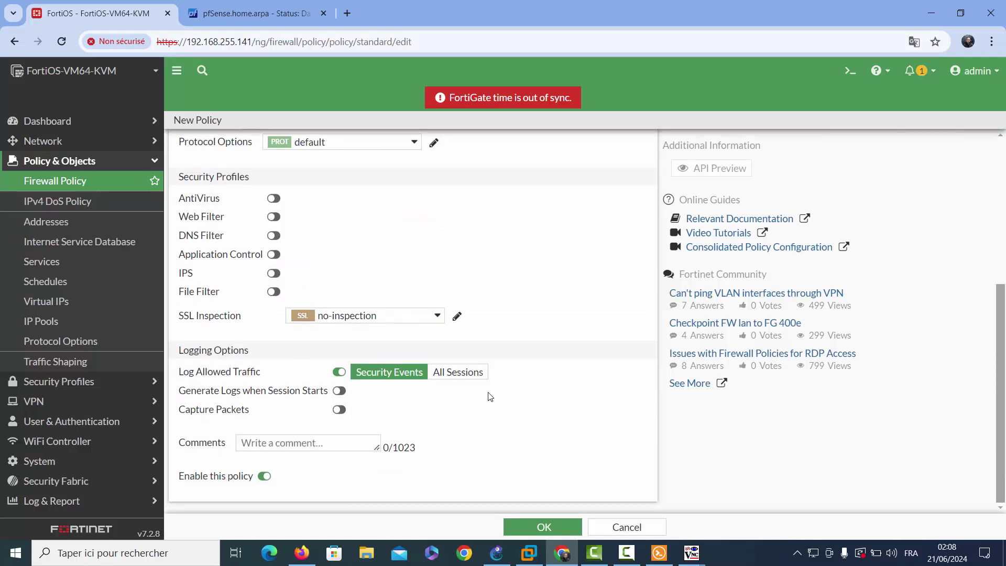
pyautogui.click(460, 371)
pyautogui.click(554, 527)
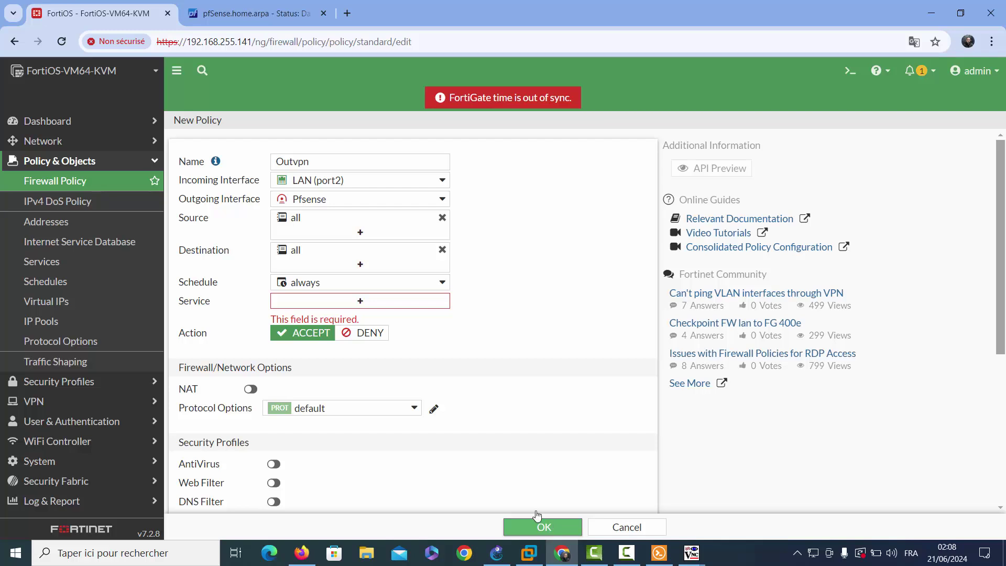
pyautogui.click(361, 300)
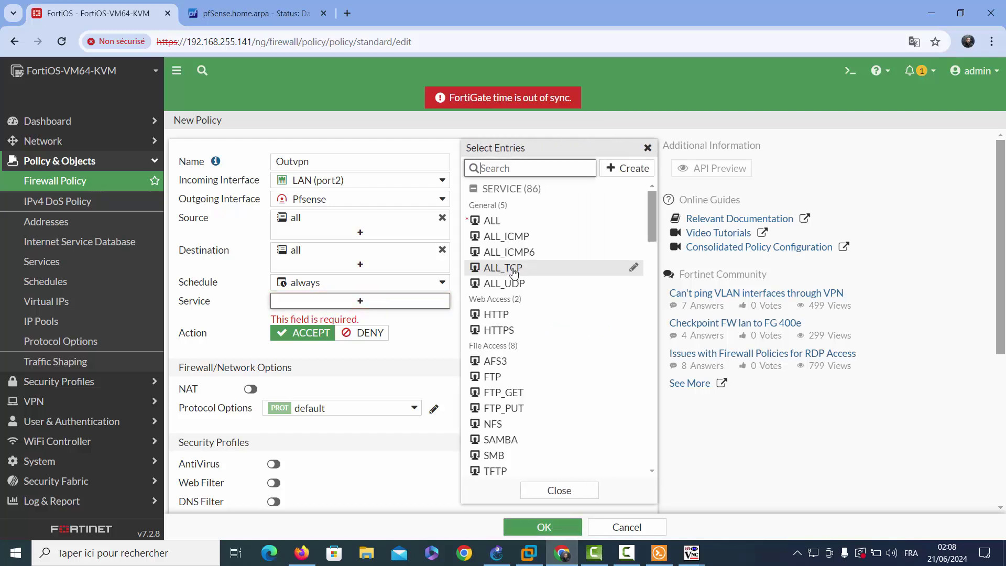
pyautogui.click(492, 220)
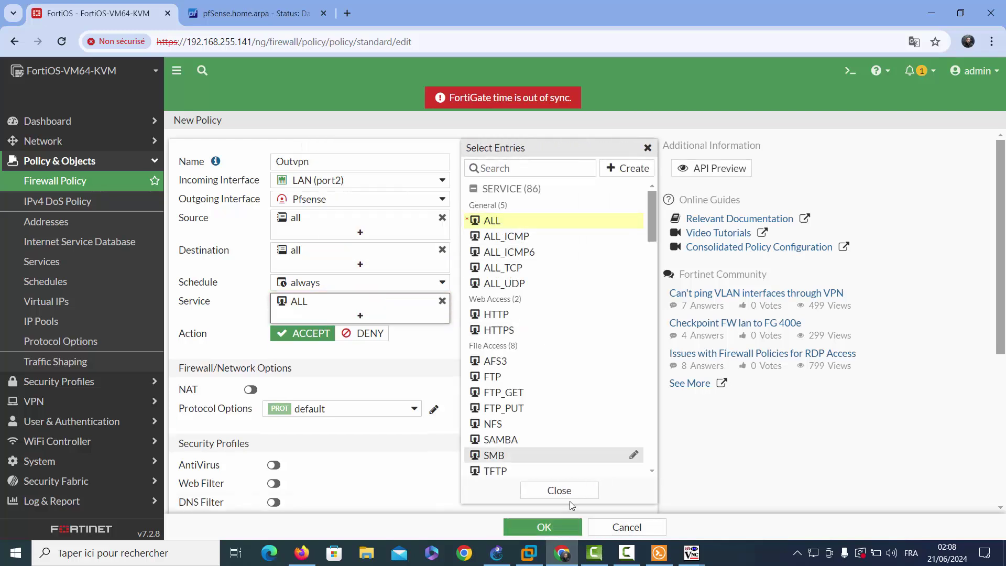
pyautogui.click(544, 528)
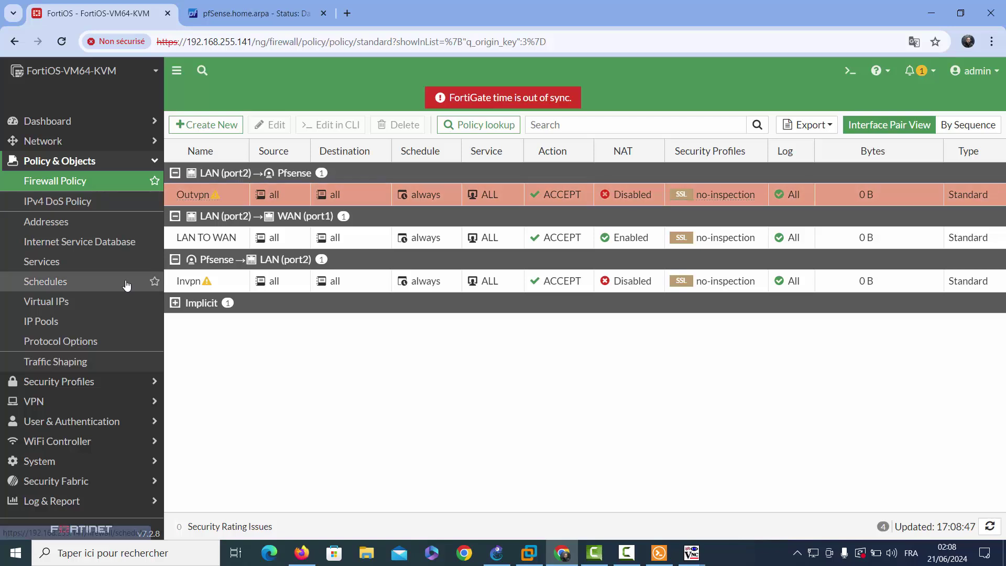
# Step: Add a static route to 192.168.200.0/24 through the Pfsense tunnel interface
pyautogui.click(75, 141)
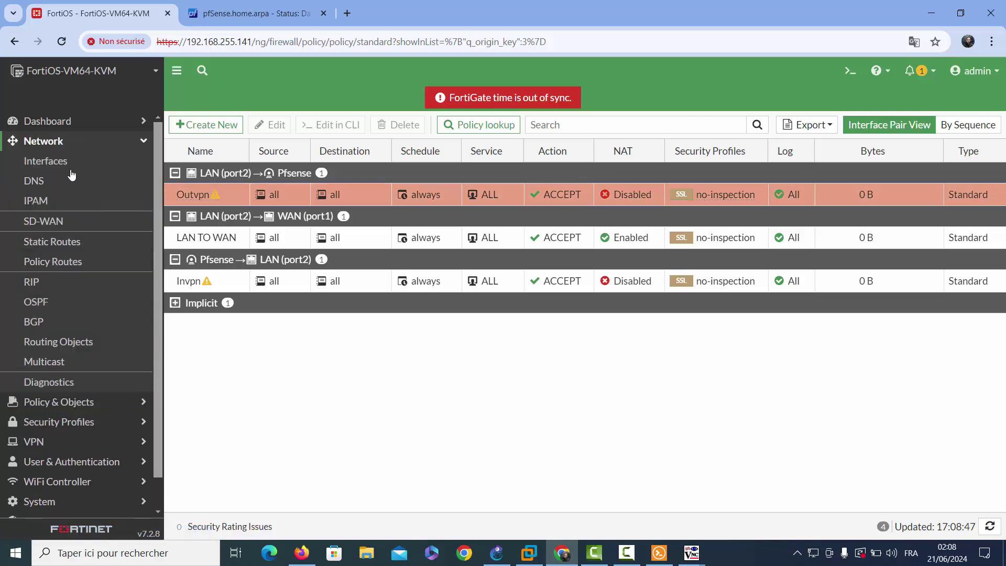
pyautogui.click(63, 241)
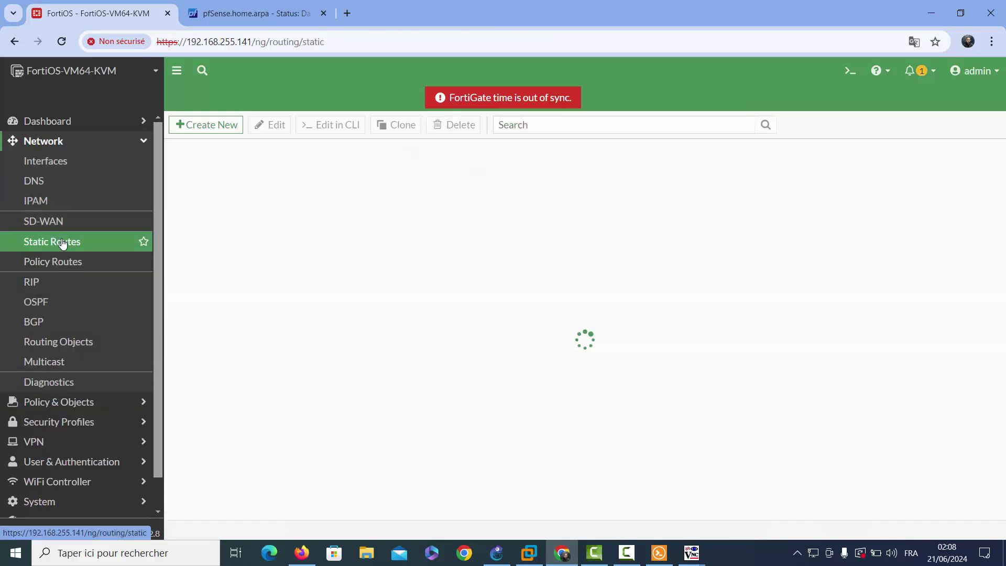
pyautogui.click(207, 126)
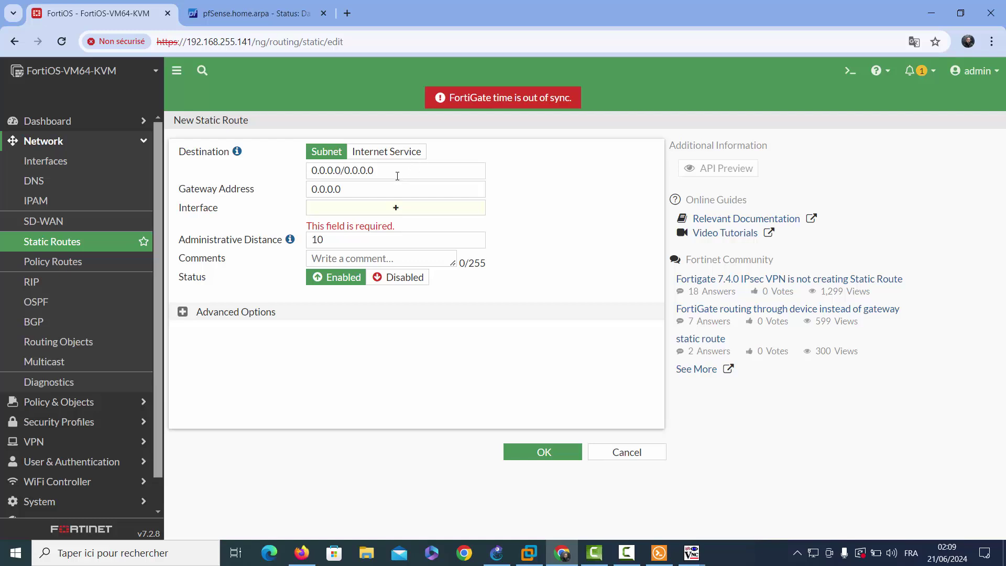
pyautogui.click(396, 209)
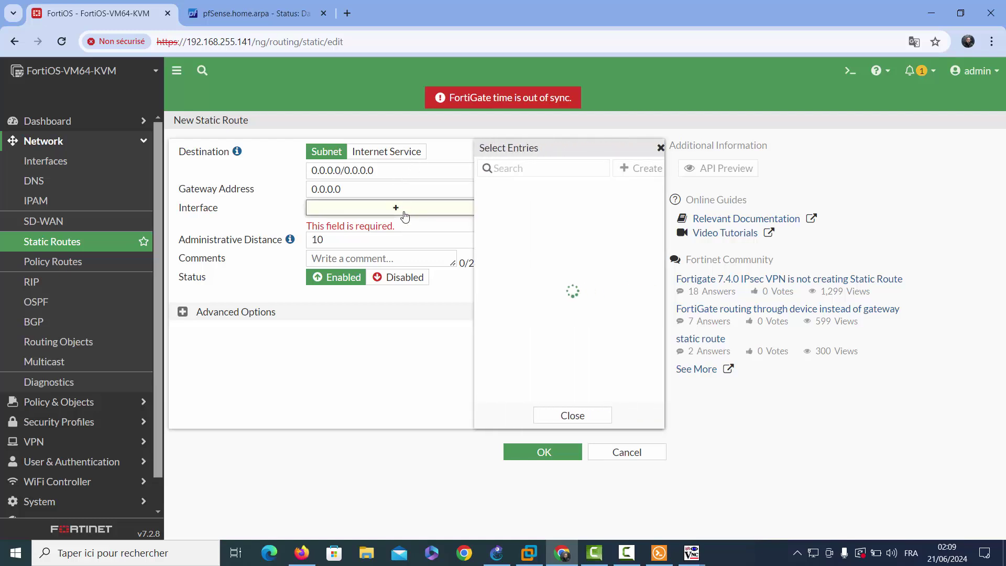
pyautogui.click(509, 269)
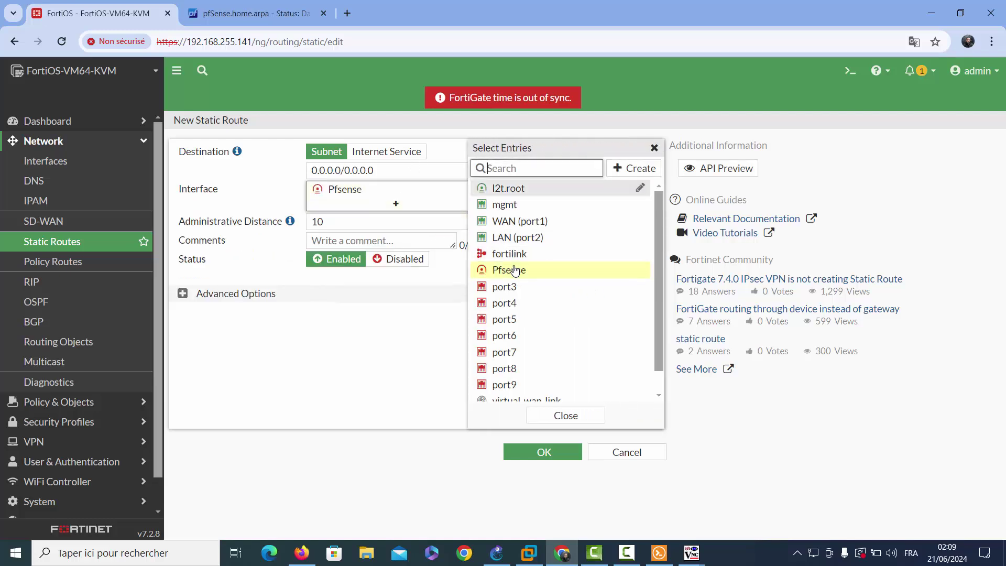
pyautogui.click(376, 169)
pyautogui.moveTo(376, 169); pyautogui.dragTo(265, 157)
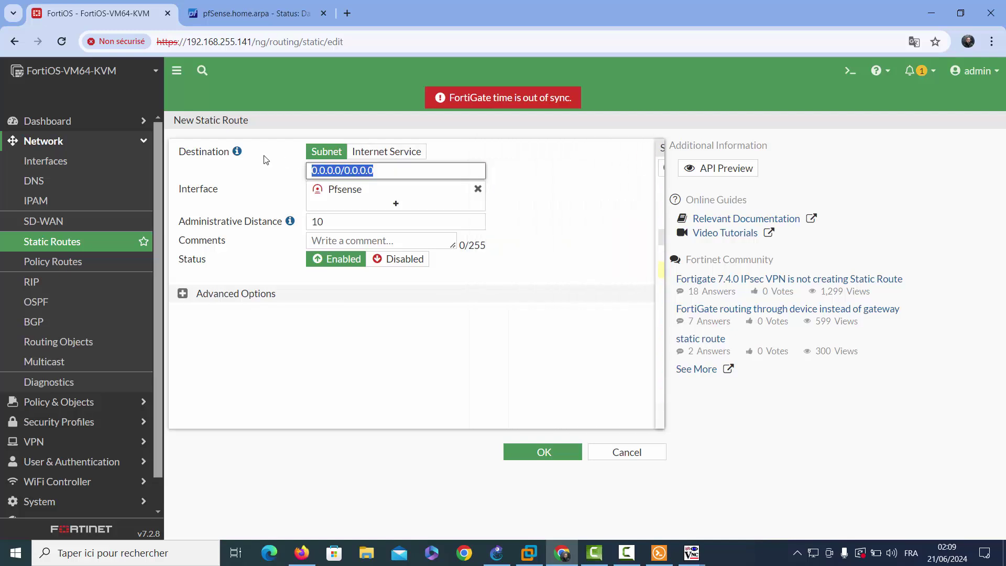
pyautogui.write('192.168.')
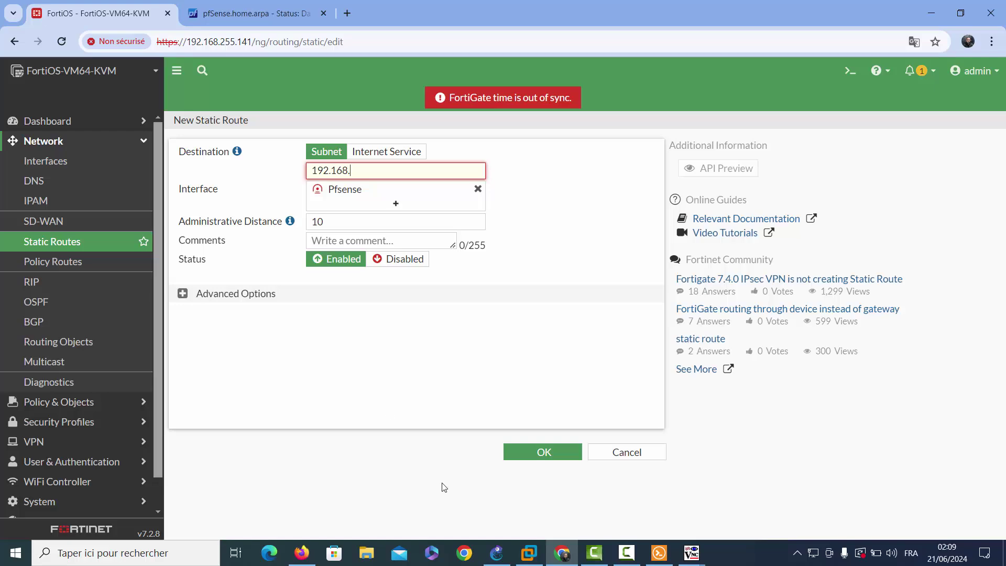
pyautogui.click(496, 553)
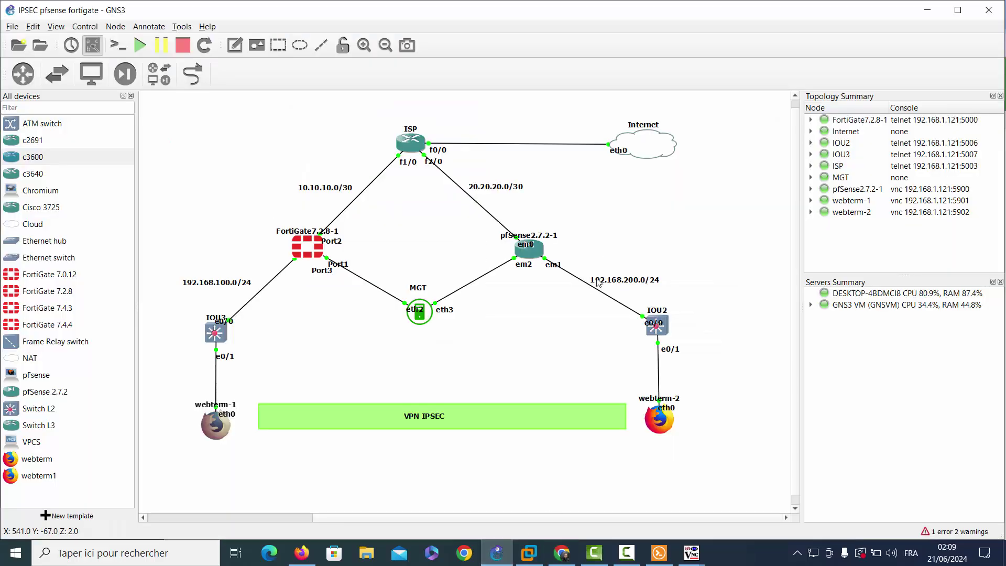
pyautogui.click(565, 556)
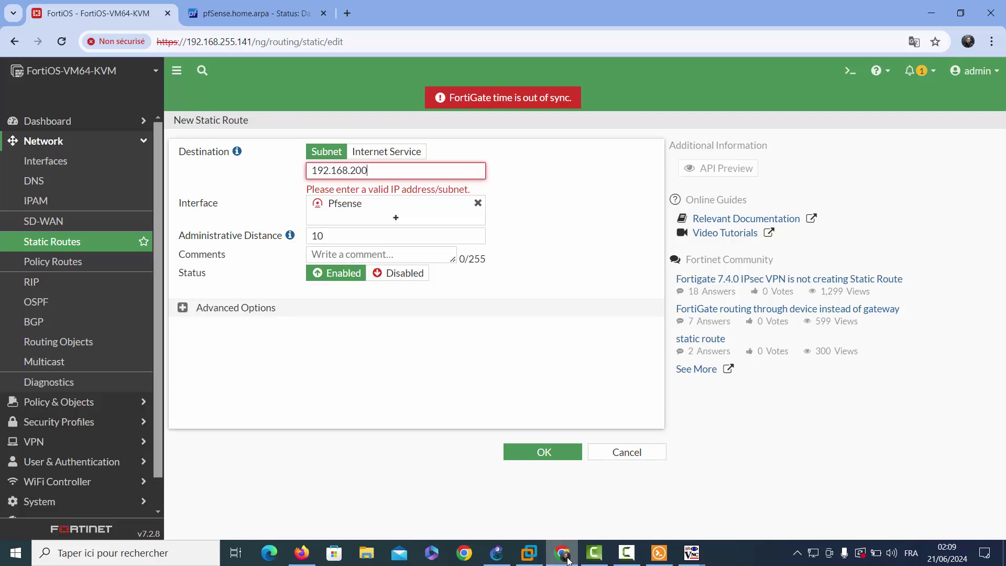
pyautogui.write('24')
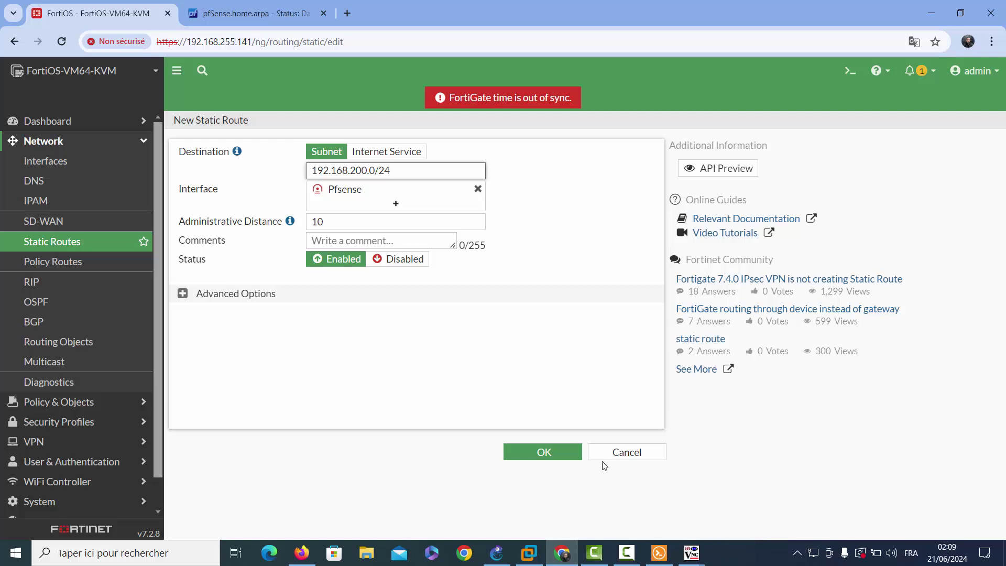
pyautogui.click(568, 451)
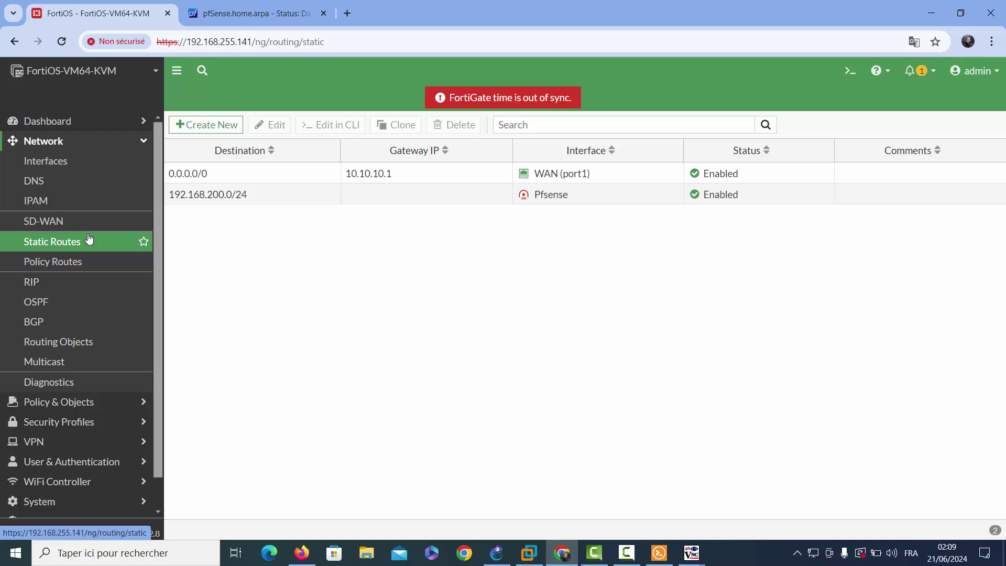
# Step: Go to VPN > IPsec Tunnels to check the Pfsense tunnel's status
pyautogui.click(79, 399)
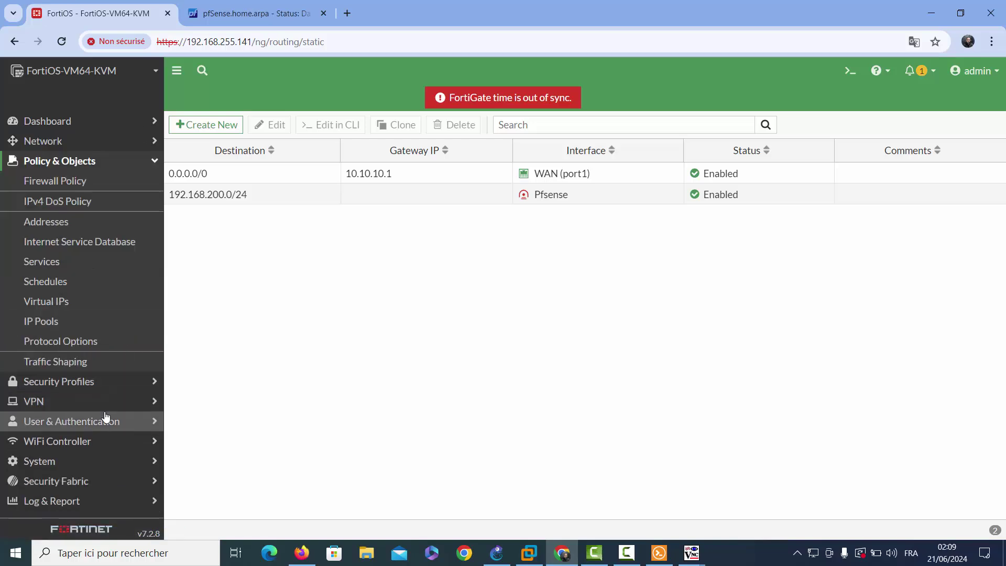
pyautogui.click(104, 402)
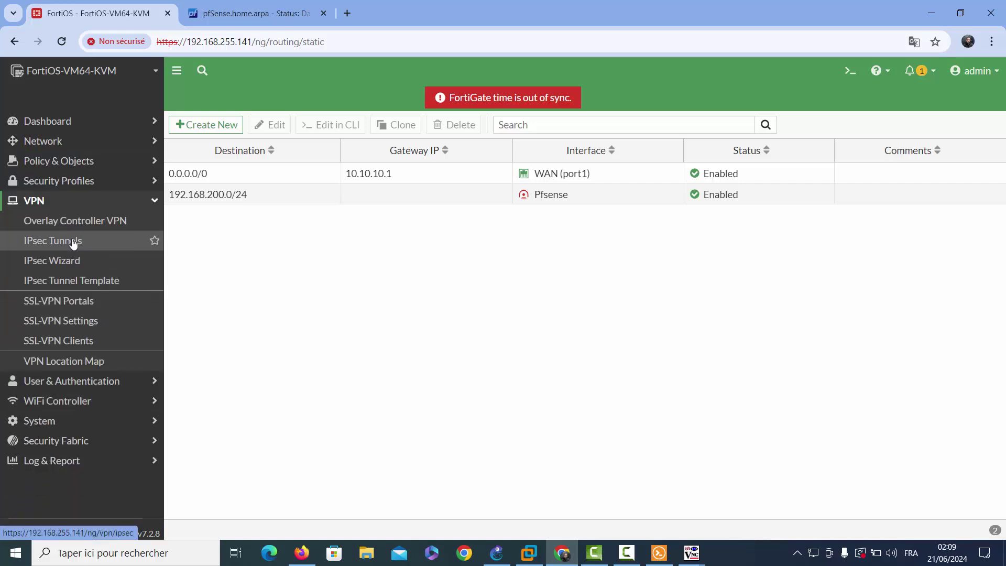
pyautogui.click(73, 242)
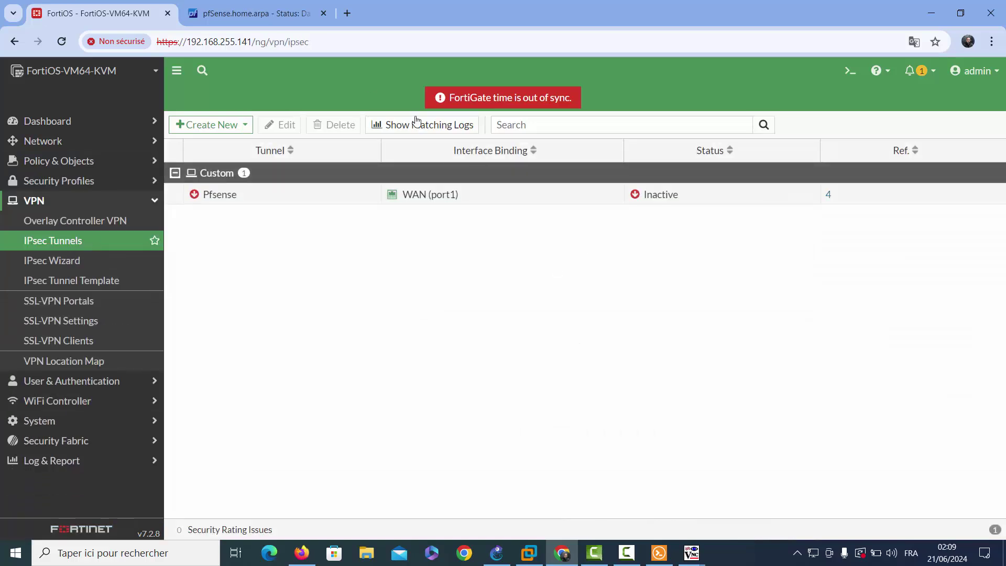
# Step: Start a new IPsec phase 1 named 'fortigate' using IKEv1 with remote gateway 10.10.10.2
pyautogui.click(261, 14)
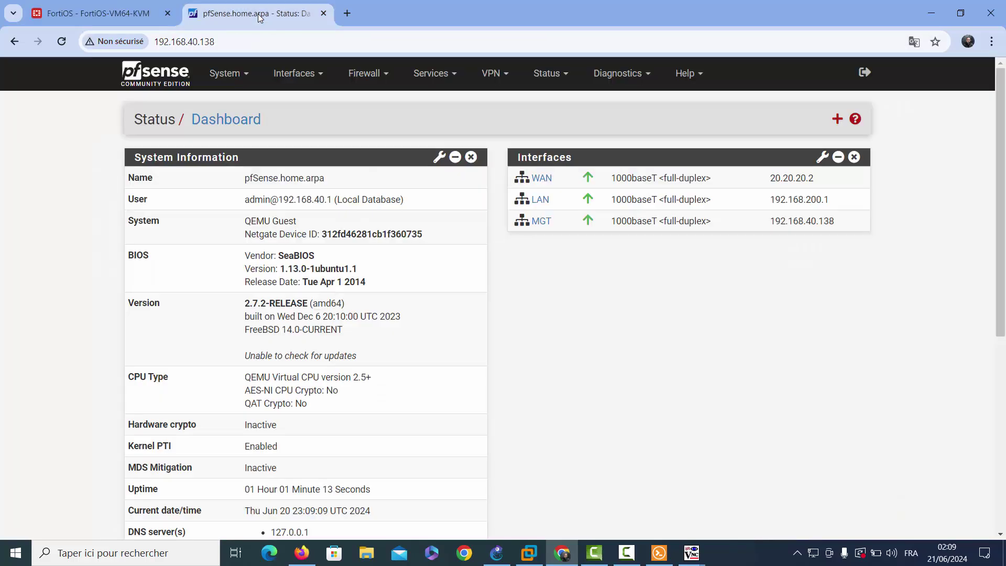
pyautogui.click(480, 73)
pyautogui.click(511, 101)
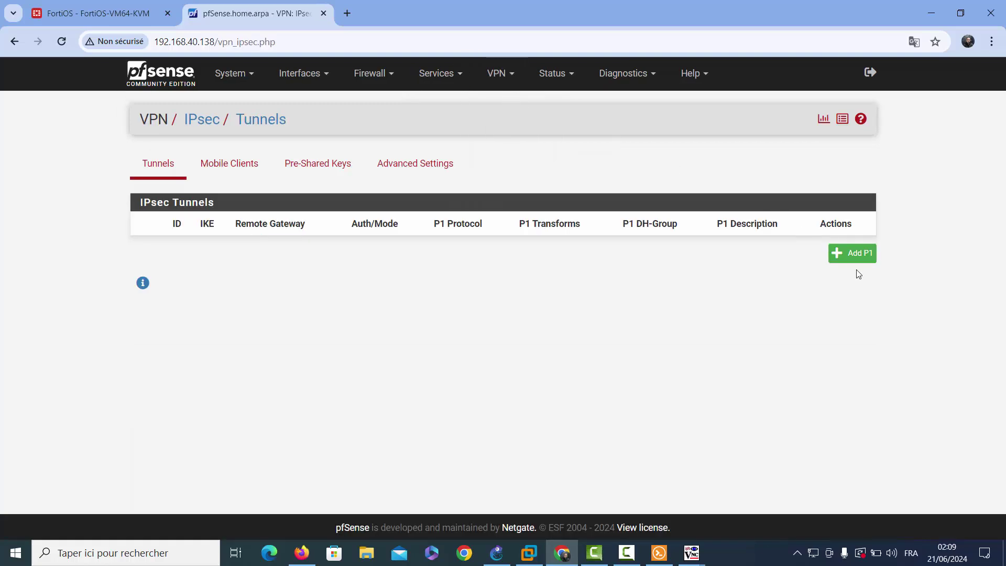
pyautogui.click(856, 254)
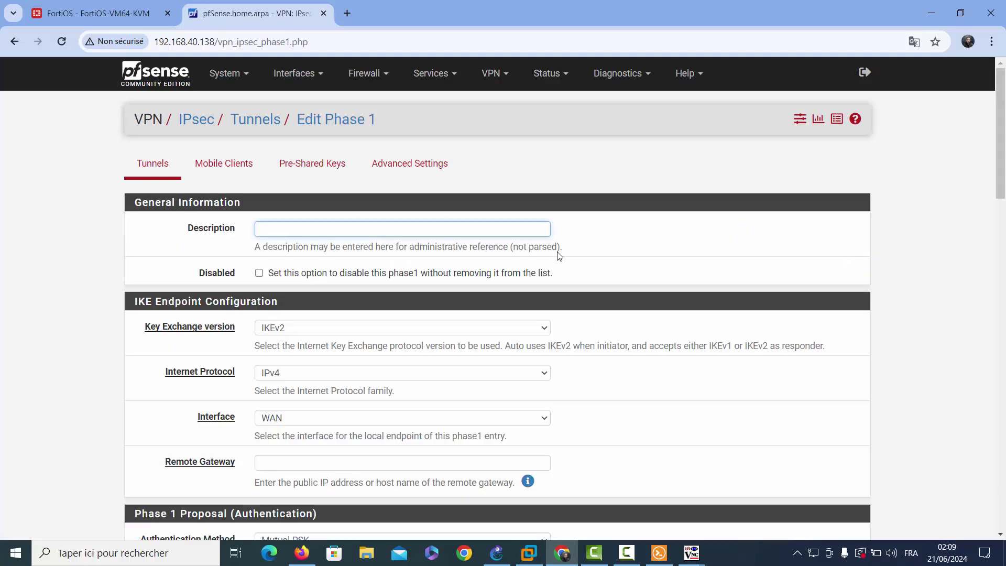
pyautogui.write('fortigate')
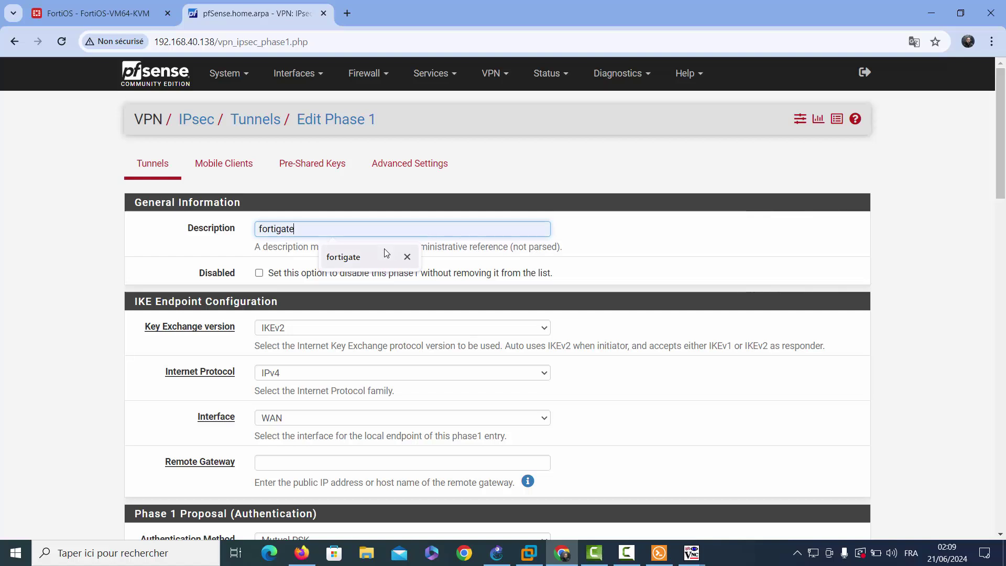
pyautogui.click(385, 252)
pyautogui.click(526, 330)
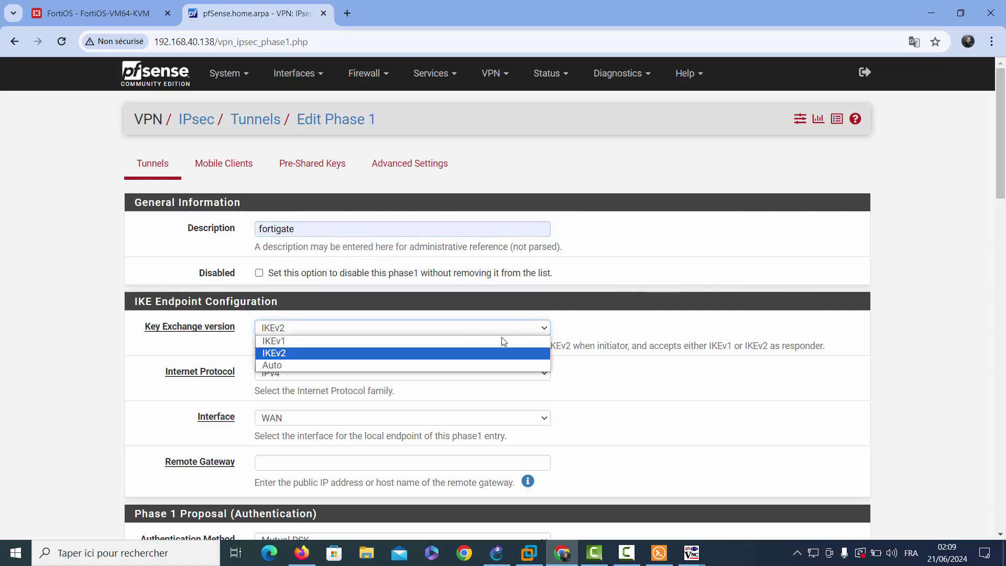
pyautogui.click(478, 341)
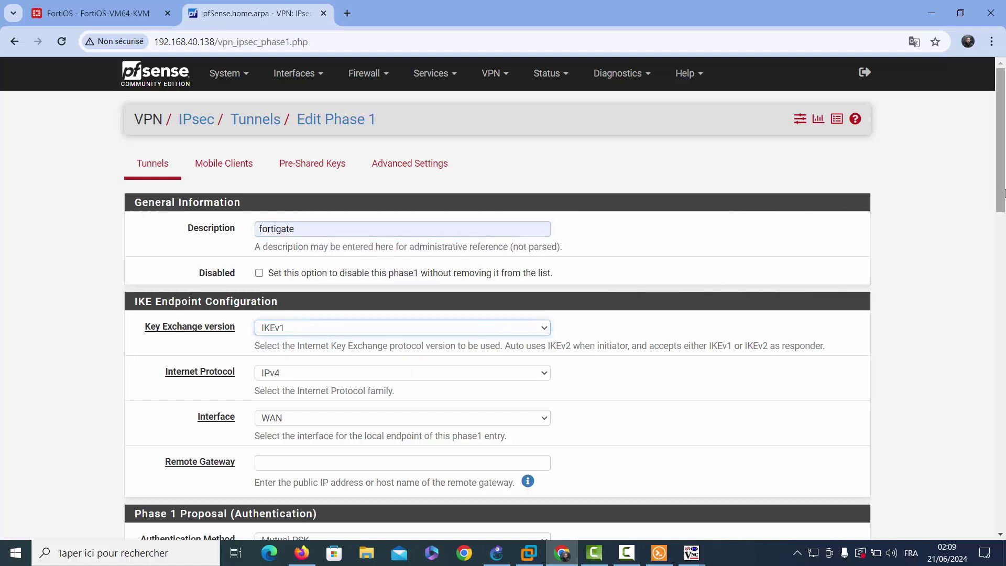
pyautogui.scroll(-3, 830, 280)
pyautogui.click(513, 288)
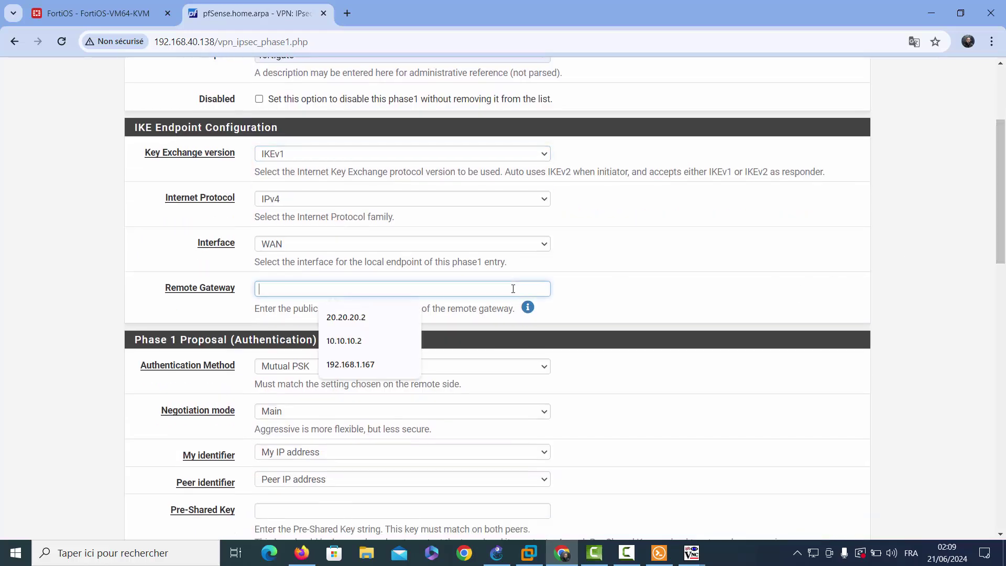
pyautogui.click(370, 341)
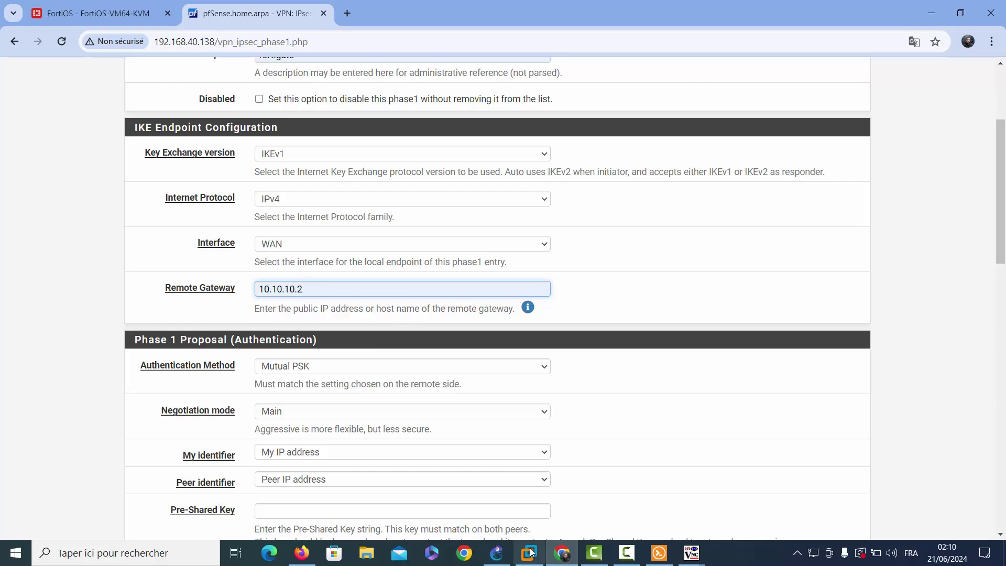
# Step: After checking the topology, enter the pre-shared key, choose 256-bit key length and DH group 5 (1536 bit), then save
pyautogui.click(496, 552)
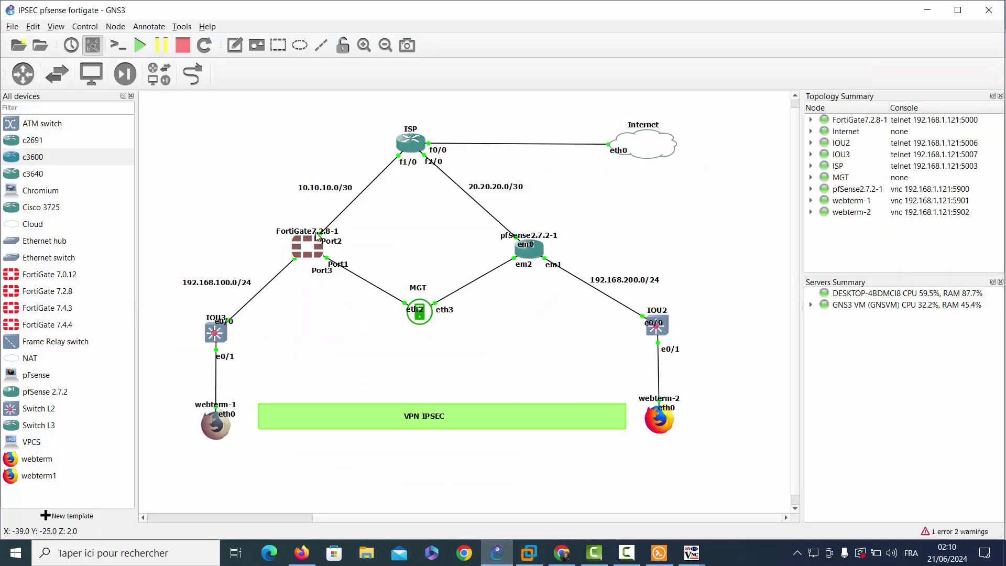
pyautogui.click(562, 552)
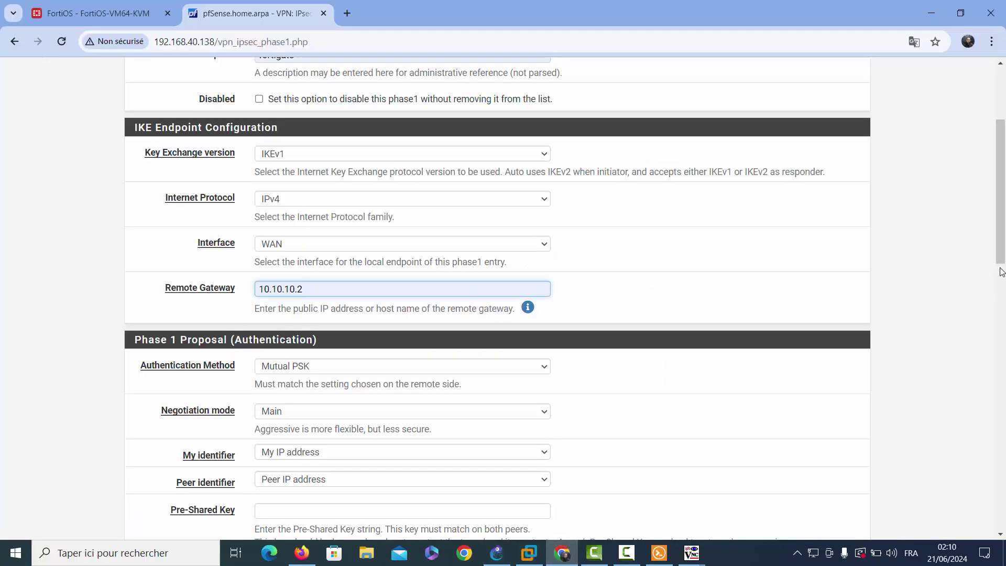
pyautogui.scroll(-3, 668, 343)
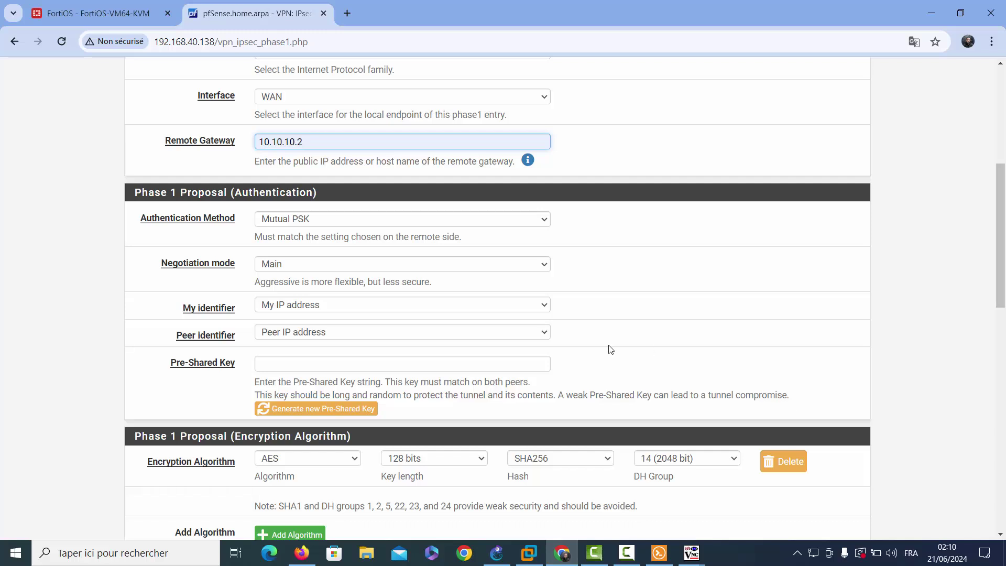
pyautogui.click(533, 362)
pyautogui.click(360, 399)
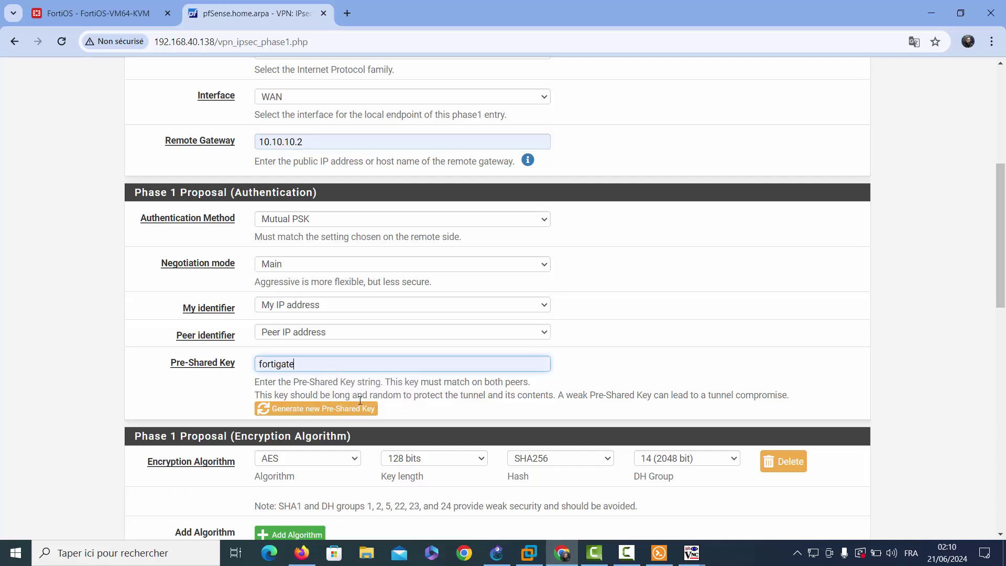
pyautogui.click(419, 458)
pyautogui.click(414, 472)
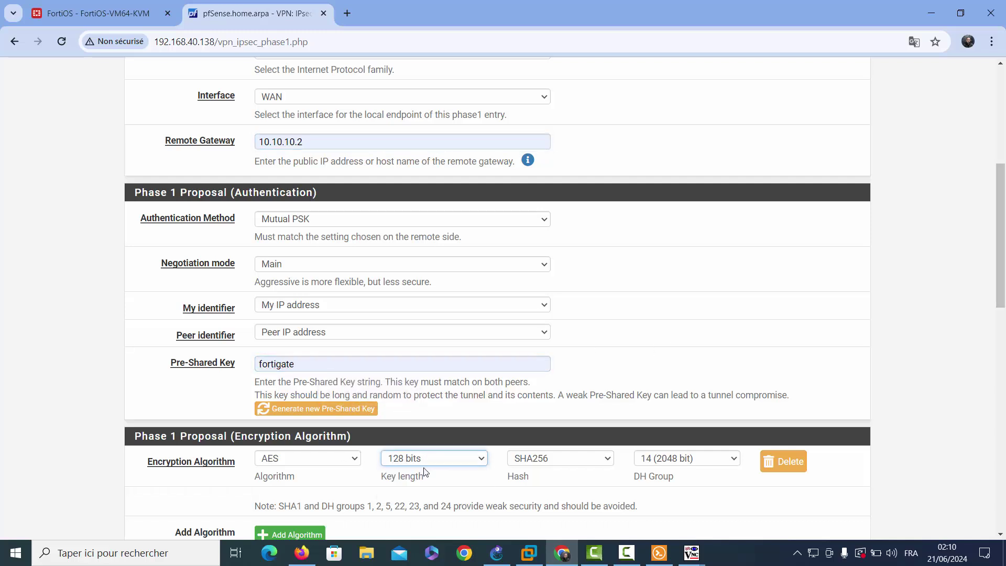
pyautogui.click(673, 459)
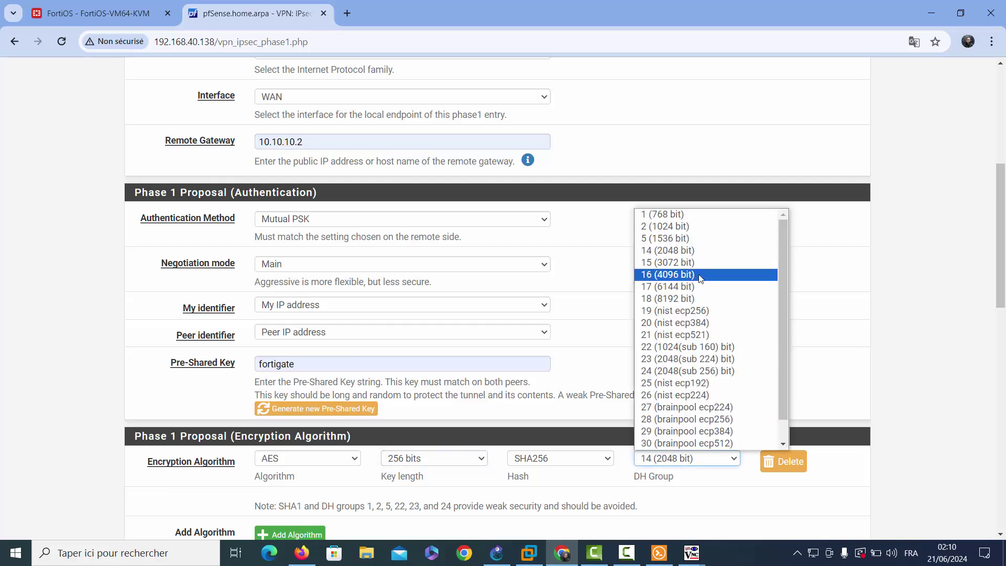
pyautogui.click(702, 237)
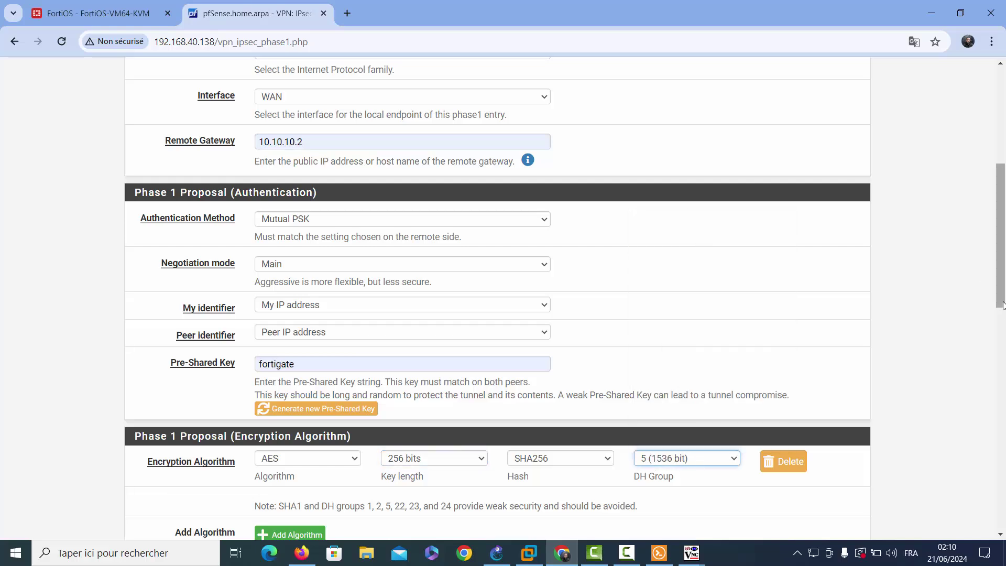
pyautogui.moveTo(1000, 295); pyautogui.dragTo(983, 550)
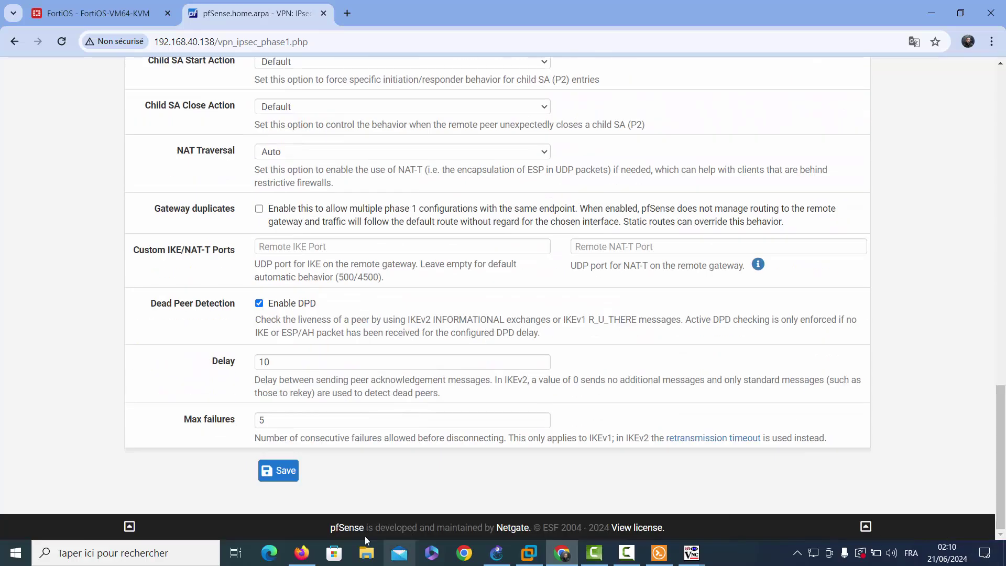
pyautogui.click(270, 470)
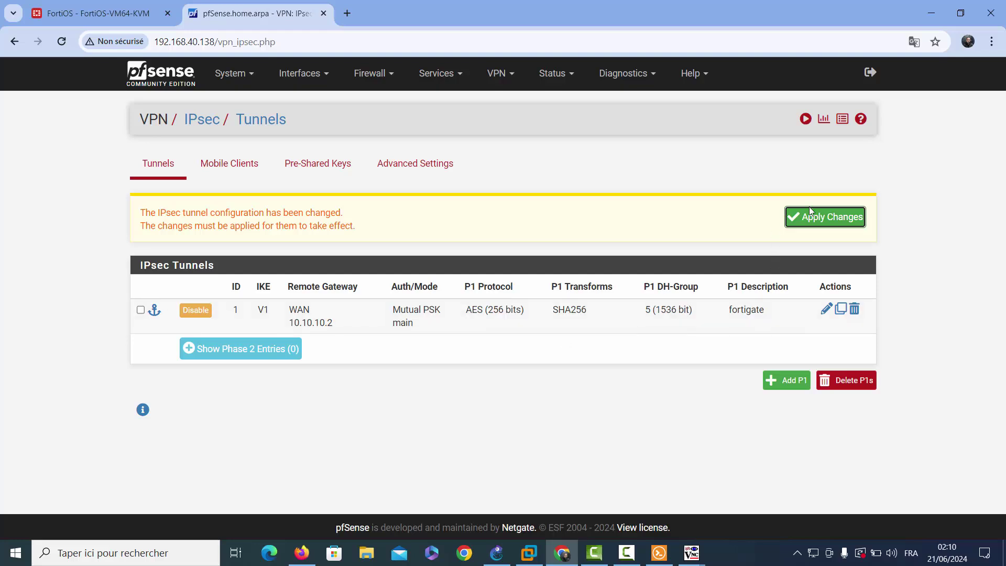
# Step: Apply the pending IPsec changes and start a phase 2 entry described as 'fortigate'
pyautogui.click(808, 217)
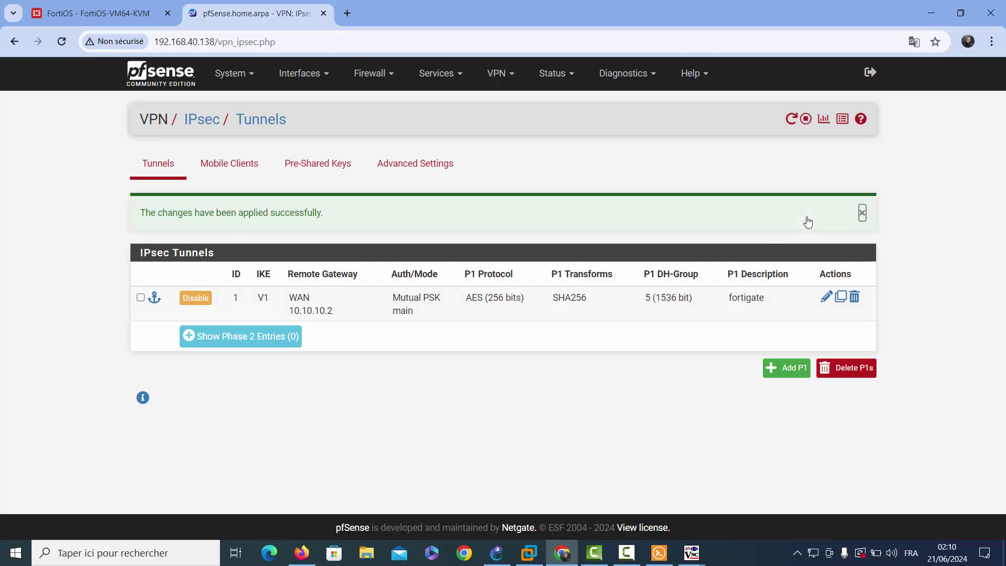
pyautogui.click(279, 336)
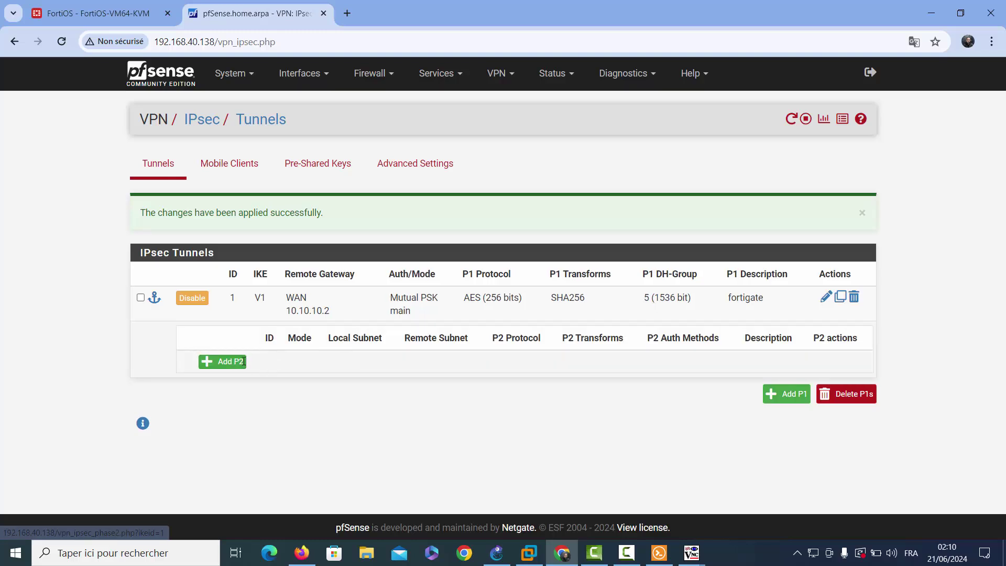
pyautogui.click(219, 360)
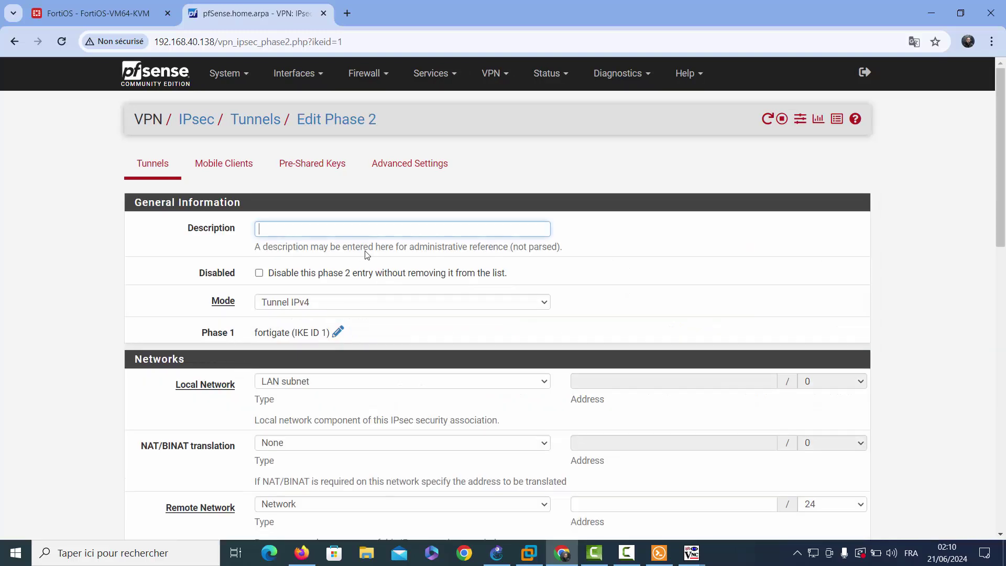
pyautogui.click(353, 235)
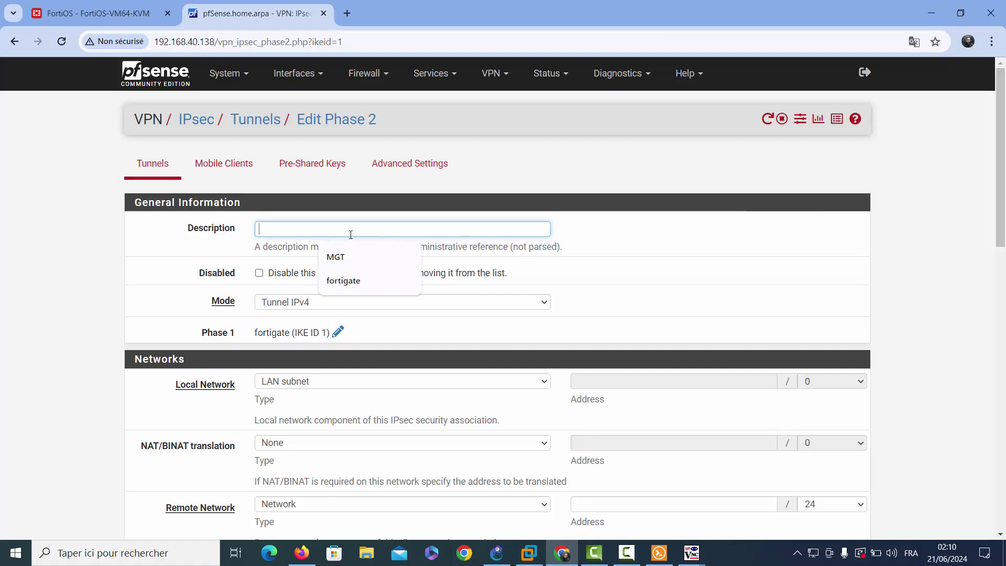
pyautogui.click(353, 281)
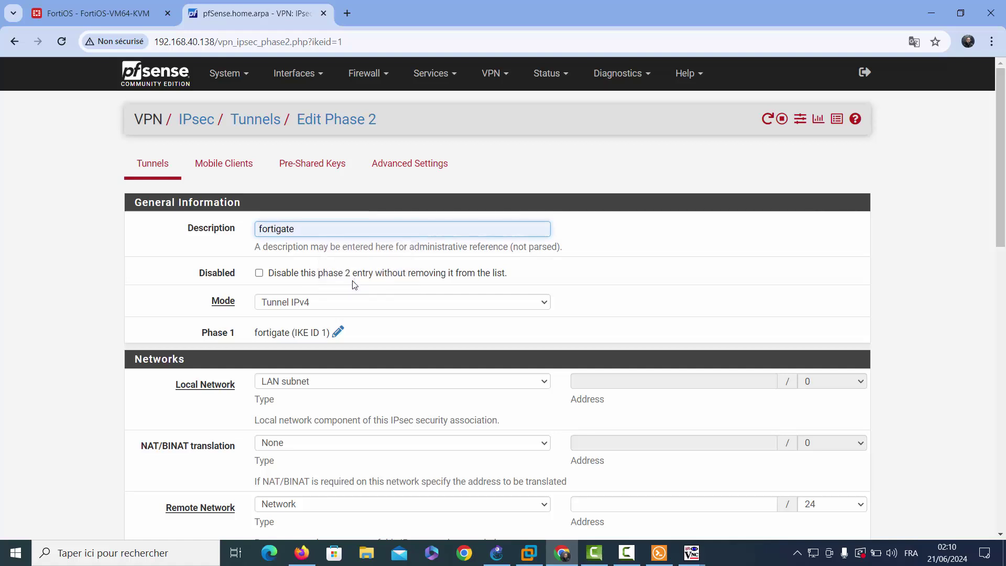
# Step: Set the phase 2 local network to 192.168.200.0 and remote network to 192.168.100.0
pyautogui.click(461, 381)
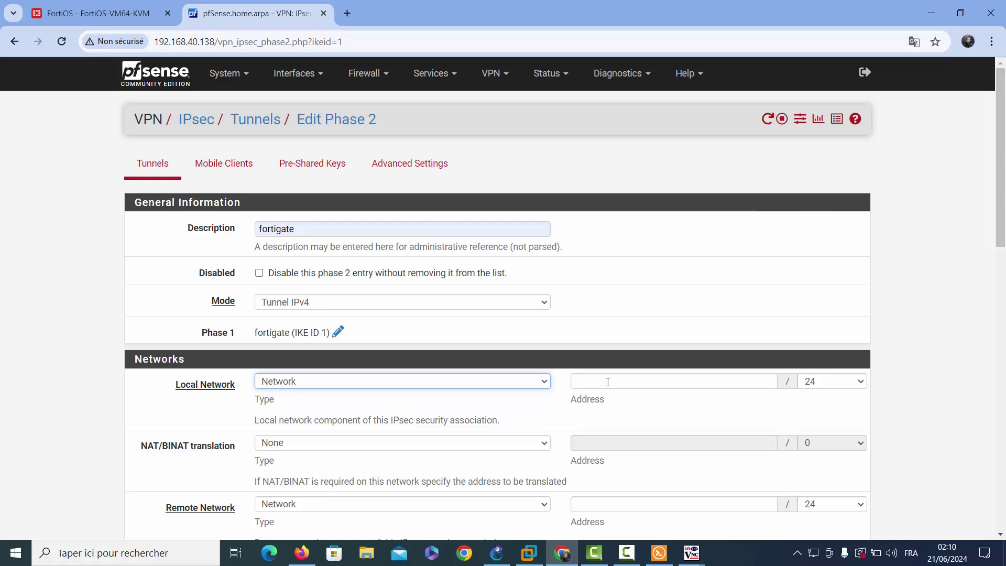
pyautogui.click(607, 381)
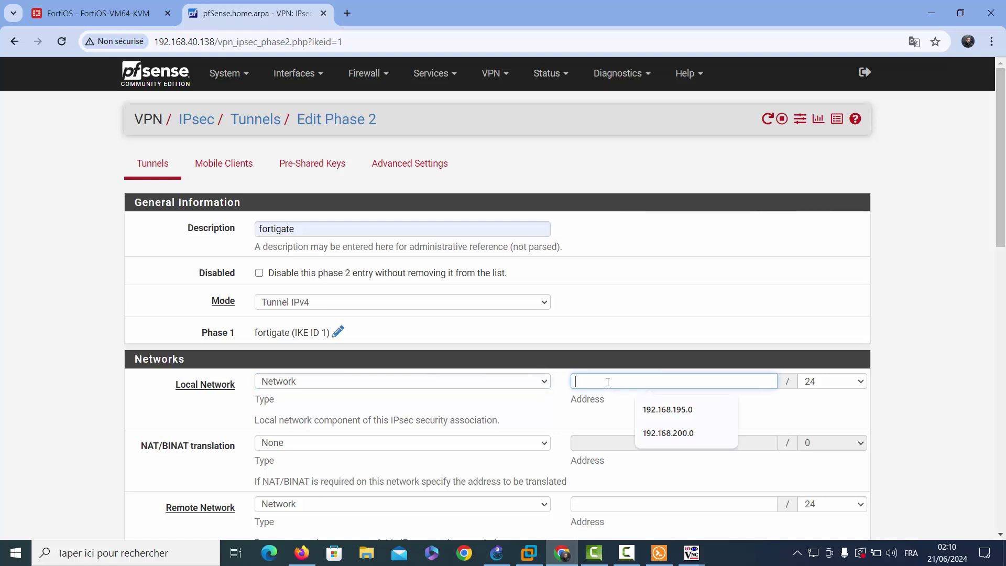
pyautogui.click(675, 432)
pyautogui.moveTo(1003, 238); pyautogui.dragTo(1002, 290)
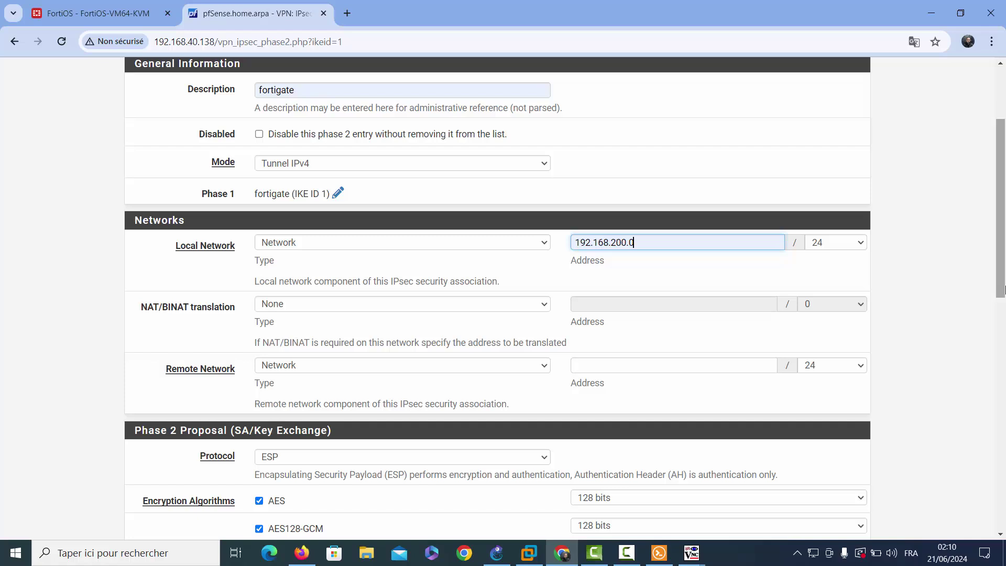
pyautogui.click(613, 365)
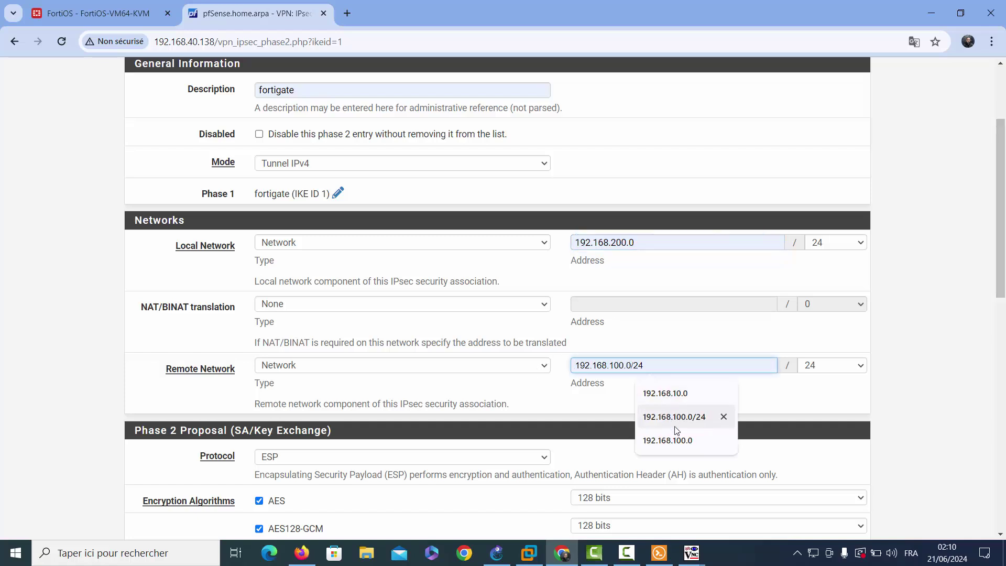
pyautogui.click(667, 440)
pyautogui.moveTo(1002, 263); pyautogui.dragTo(1003, 362)
# Step: Disable AES128-GCM, use AES with 256-bit keys, then save and apply the phase 2 entry
pyautogui.click(259, 261)
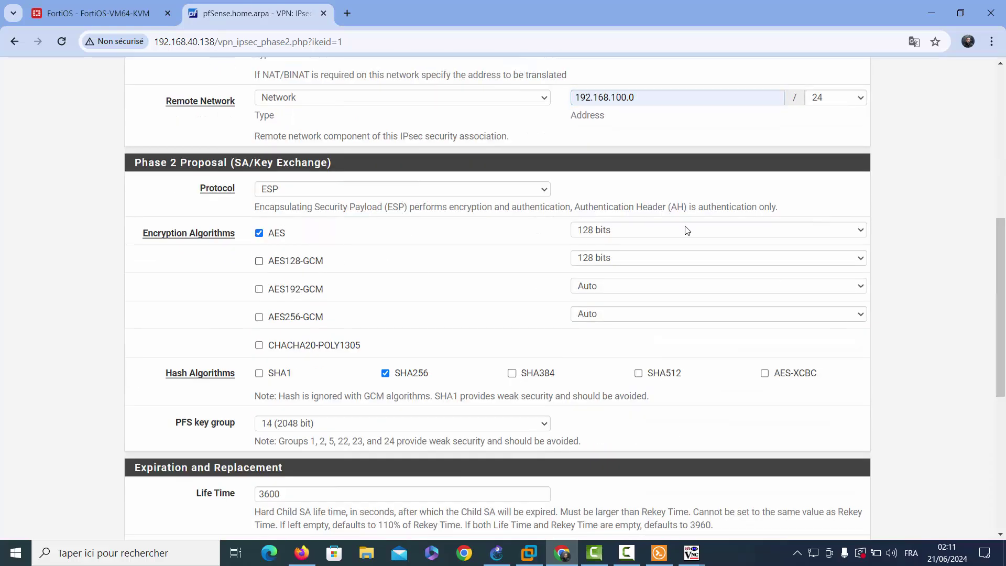
pyautogui.click(712, 237)
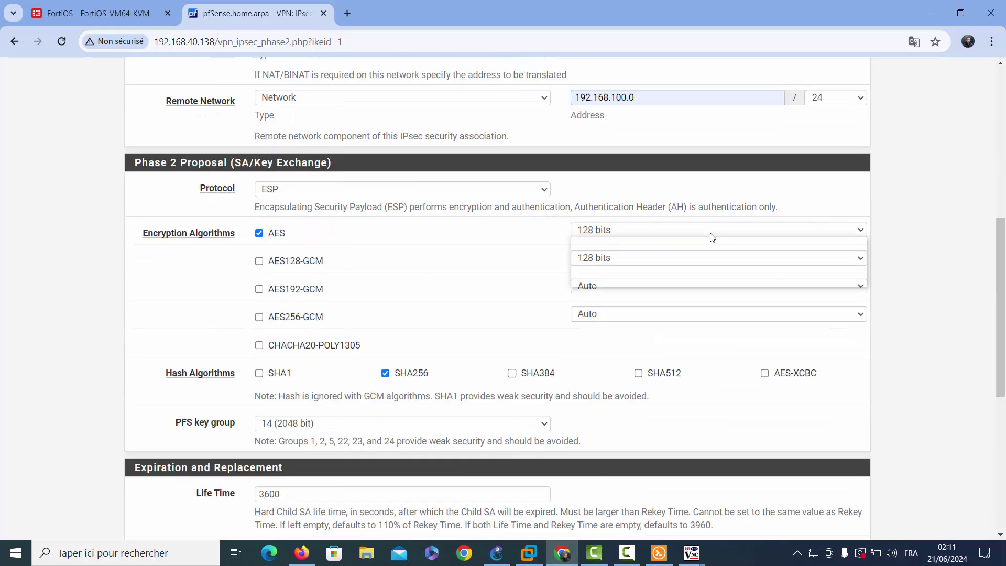
pyautogui.click(693, 252)
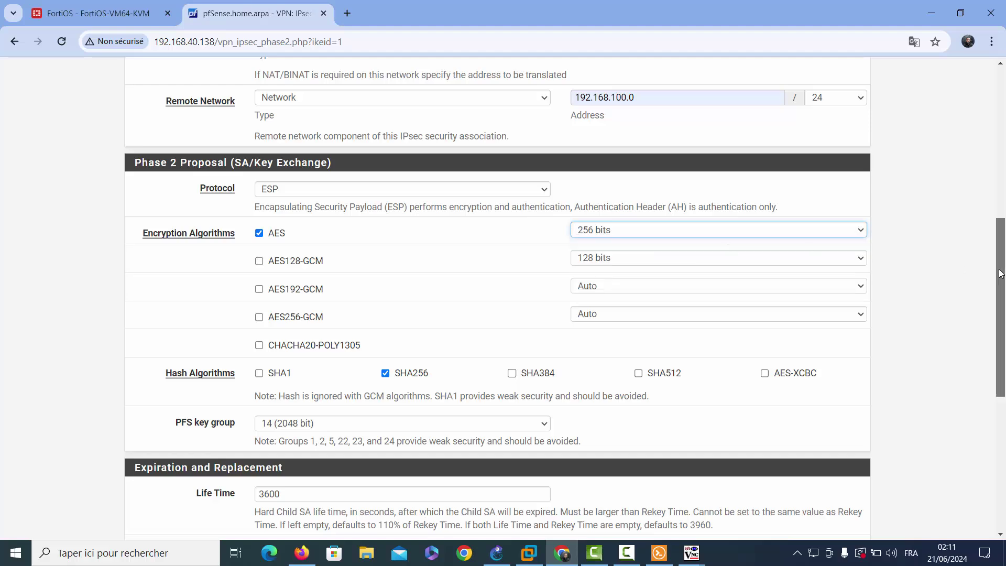
pyautogui.moveTo(1000, 311); pyautogui.dragTo(1004, 444)
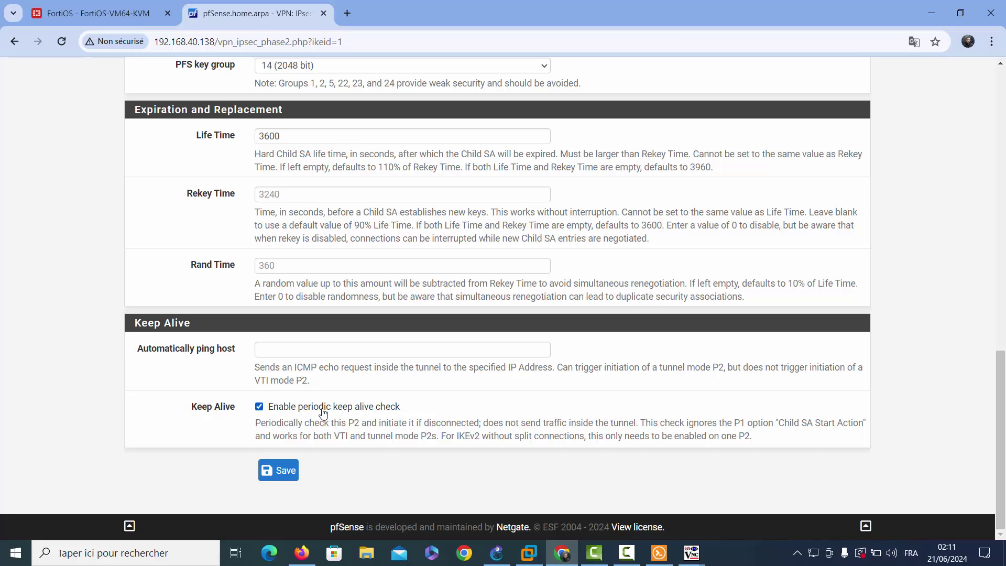
pyautogui.click(283, 473)
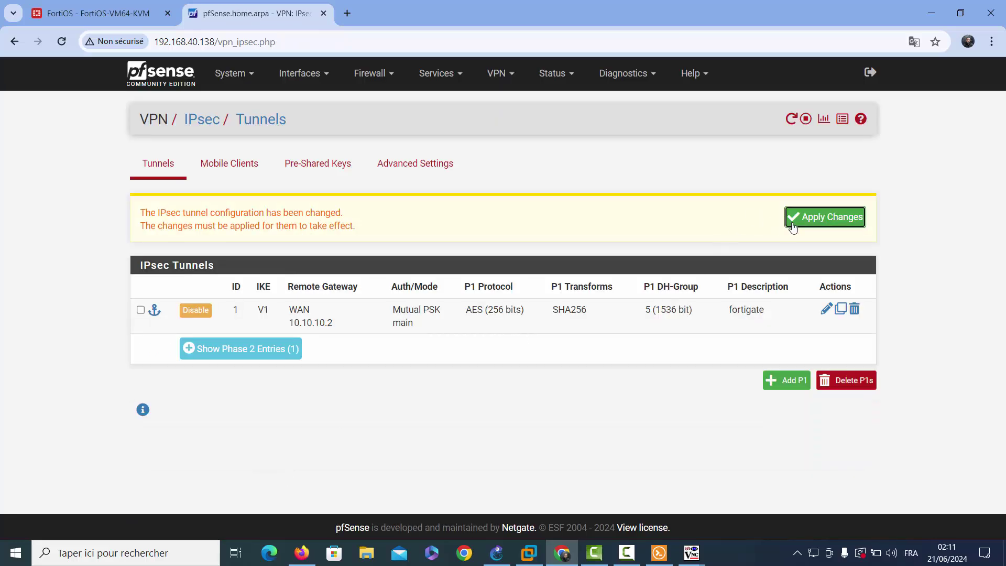
pyautogui.click(794, 226)
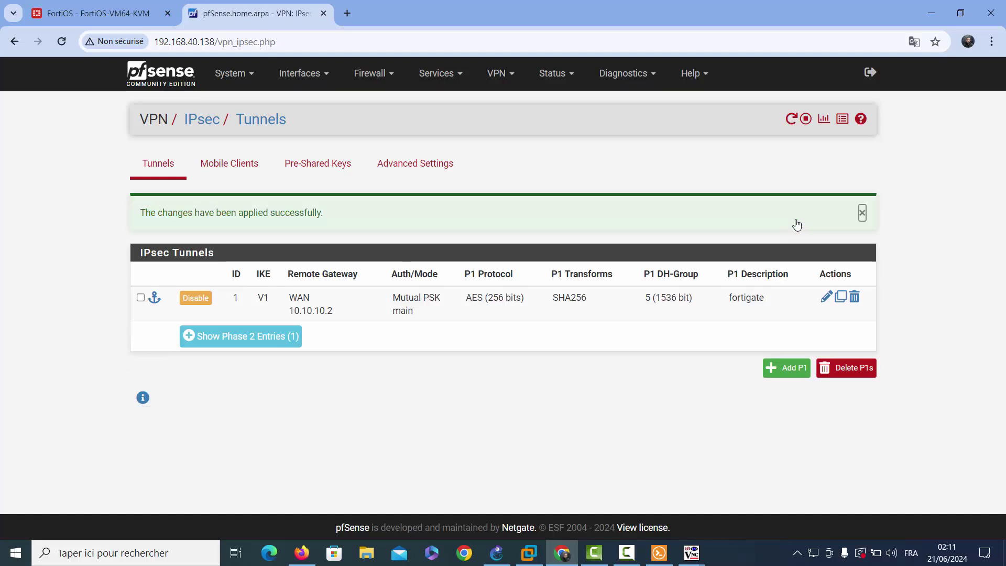
# Step: On the pfSense IPsec status page, connect phase 1 and phase 2s twice, then connect the child SA
pyautogui.click(565, 75)
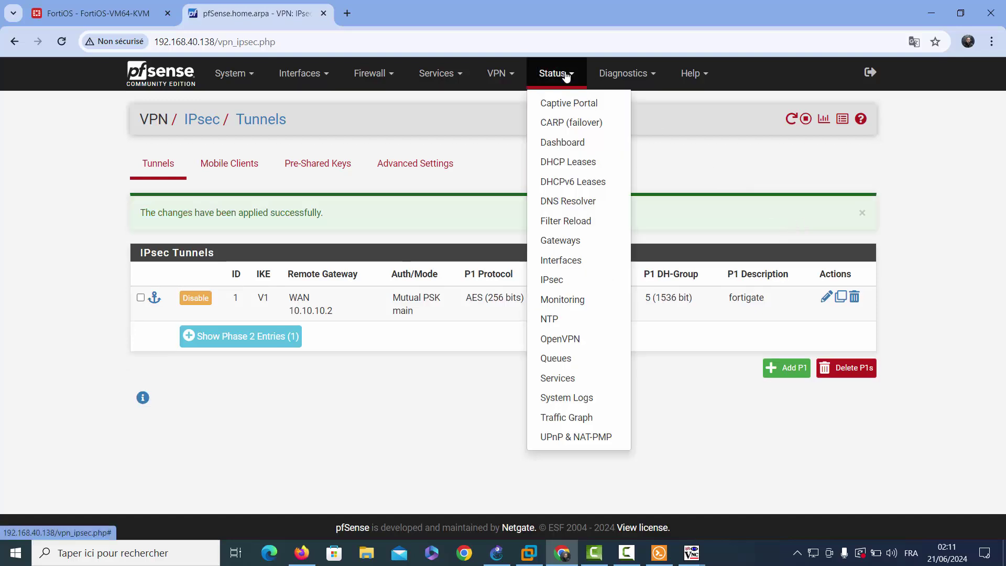
pyautogui.click(579, 279)
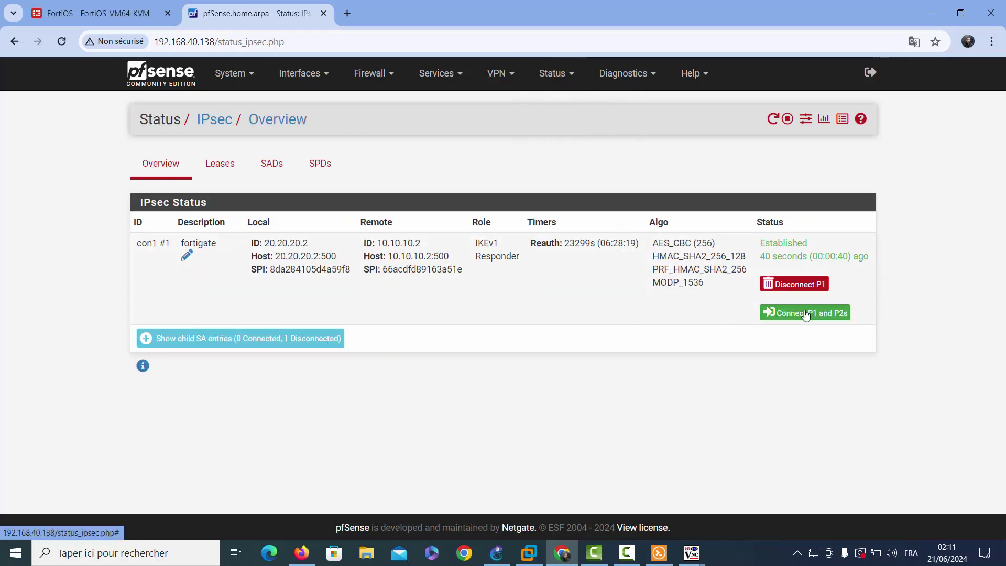
pyautogui.click(789, 314)
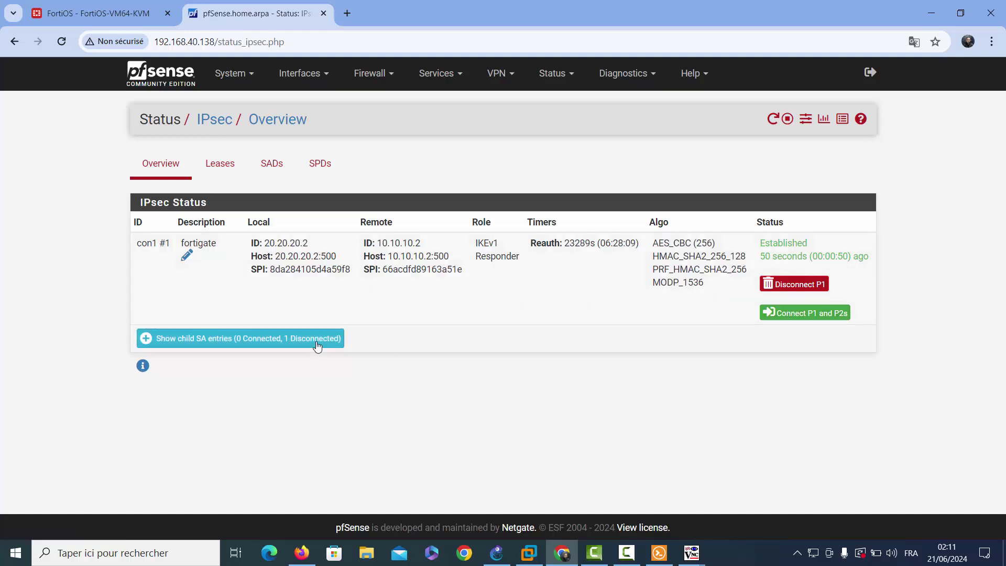
pyautogui.click(783, 319)
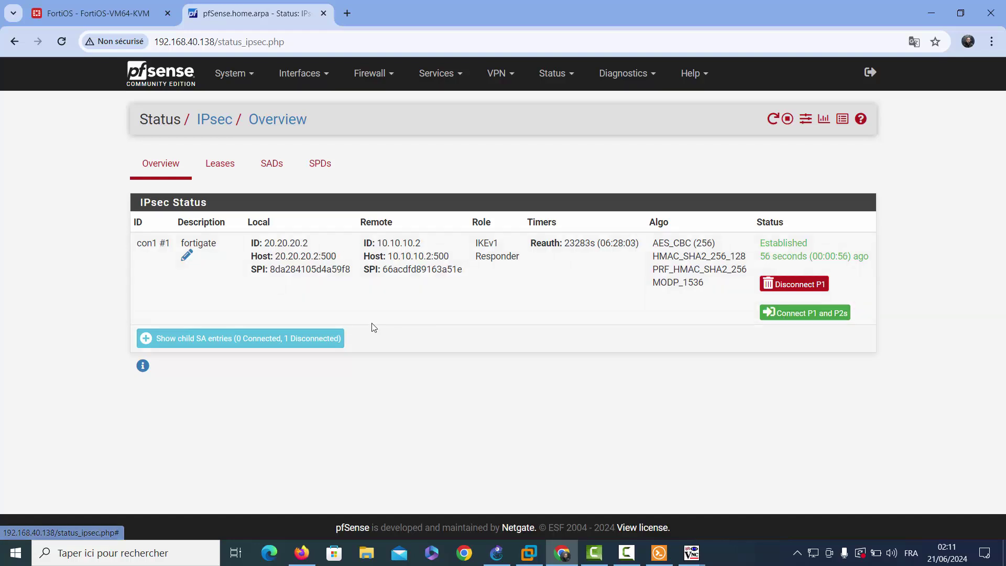
pyautogui.click(328, 340)
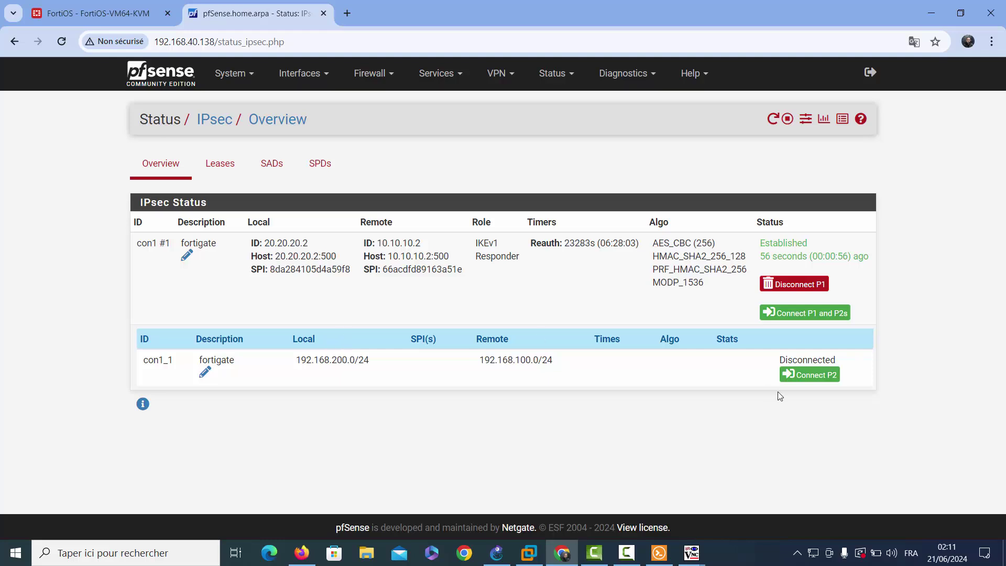
pyautogui.click(798, 376)
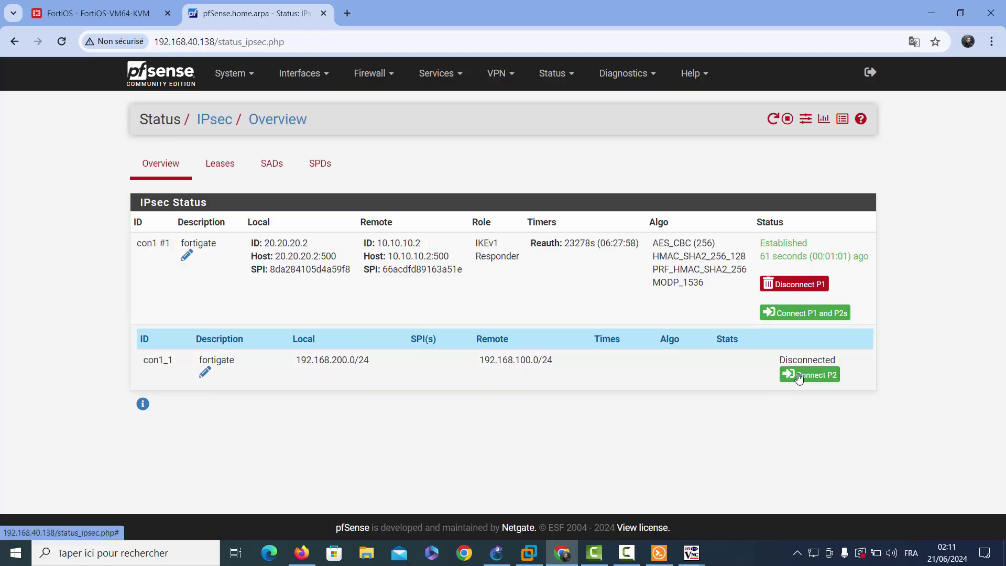
pyautogui.click(98, 12)
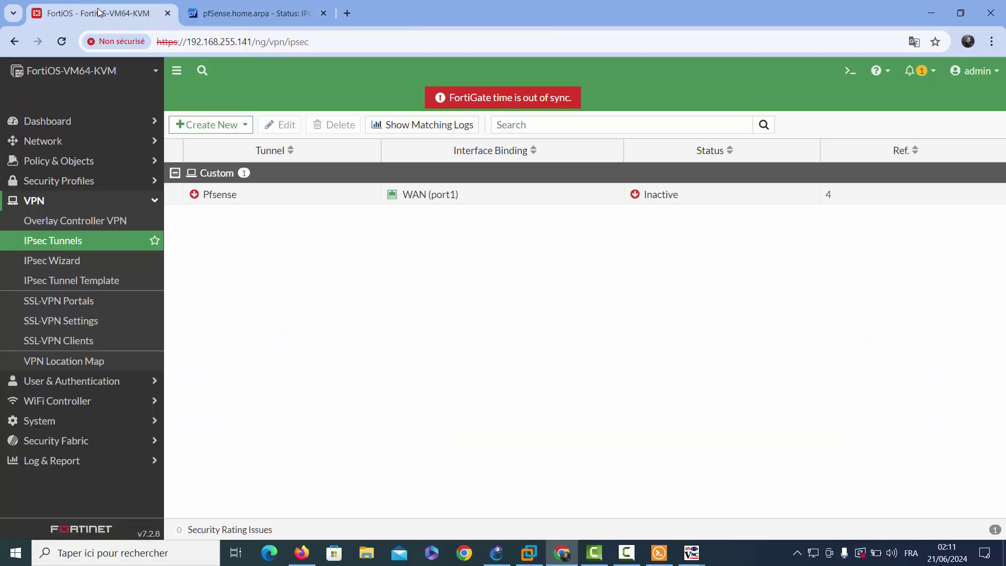
# Step: Bring up all Phase 2 selectors of the Pfsense tunnel from the FortiOS IPsec monitor
pyautogui.click(657, 198)
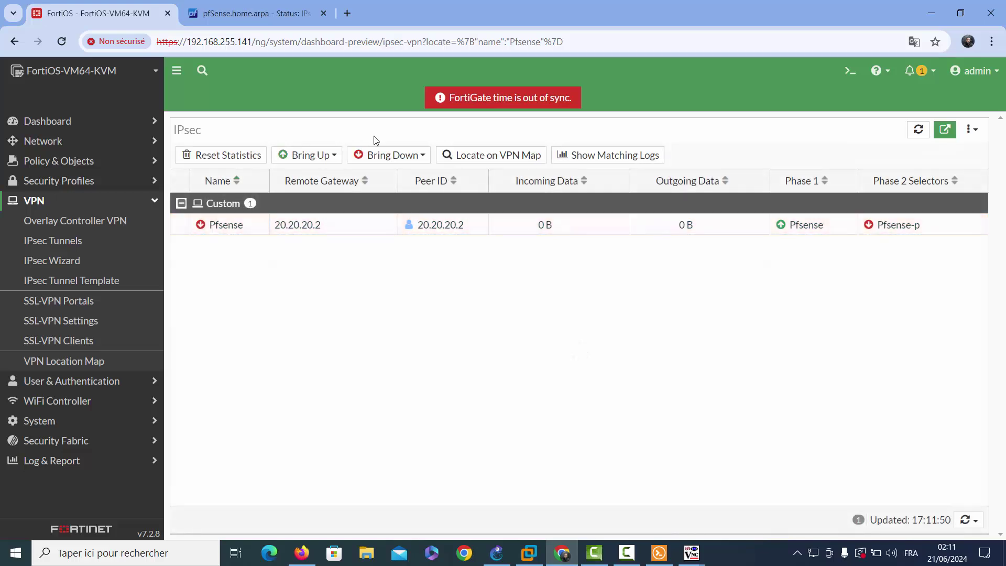
pyautogui.click(311, 155)
pyautogui.click(332, 192)
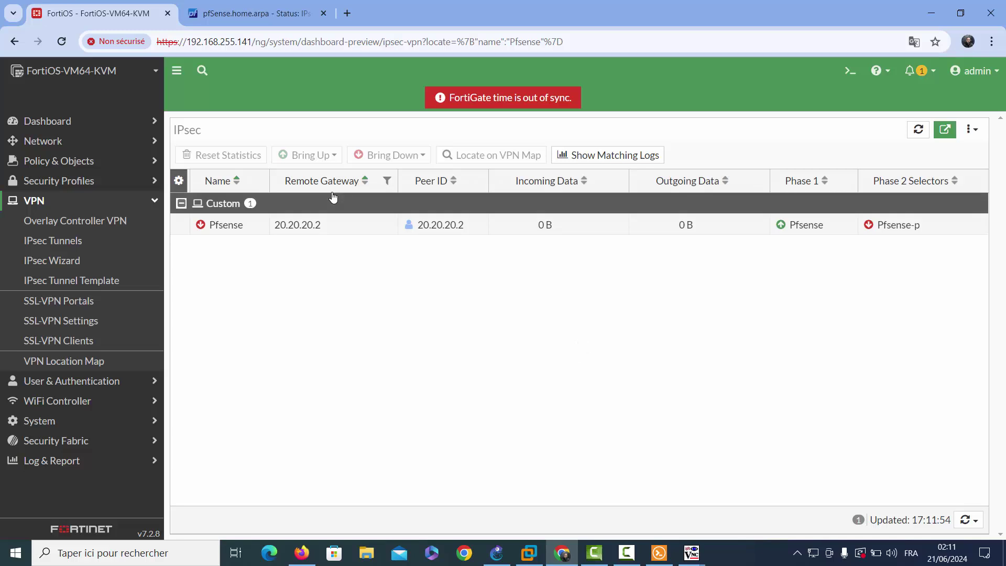
# Step: Add a TCP/UDP pass rule on the pfSense WAN interface, save it, and apply the firewall changes
pyautogui.click(283, 16)
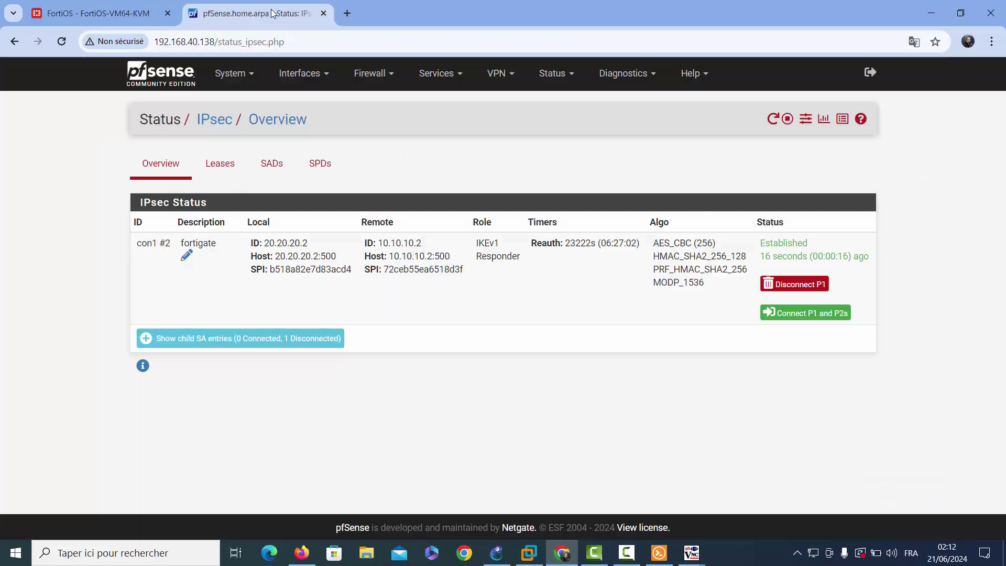
pyautogui.click(386, 73)
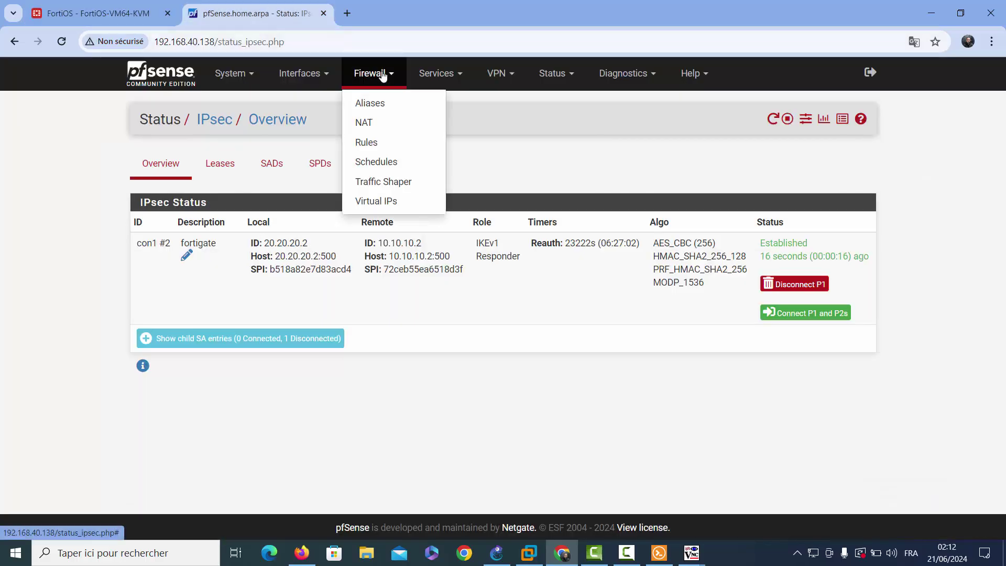
pyautogui.click(367, 142)
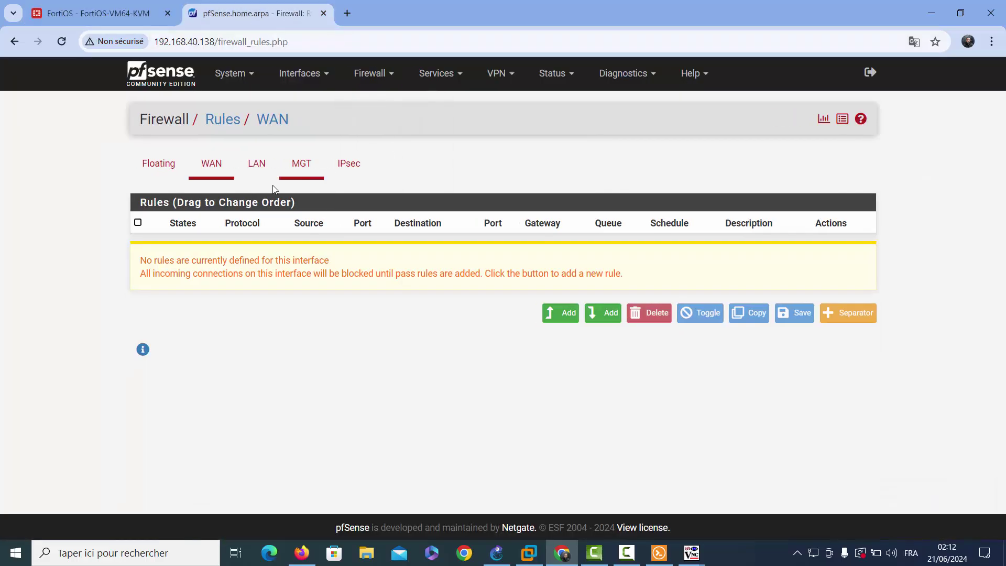
pyautogui.click(554, 313)
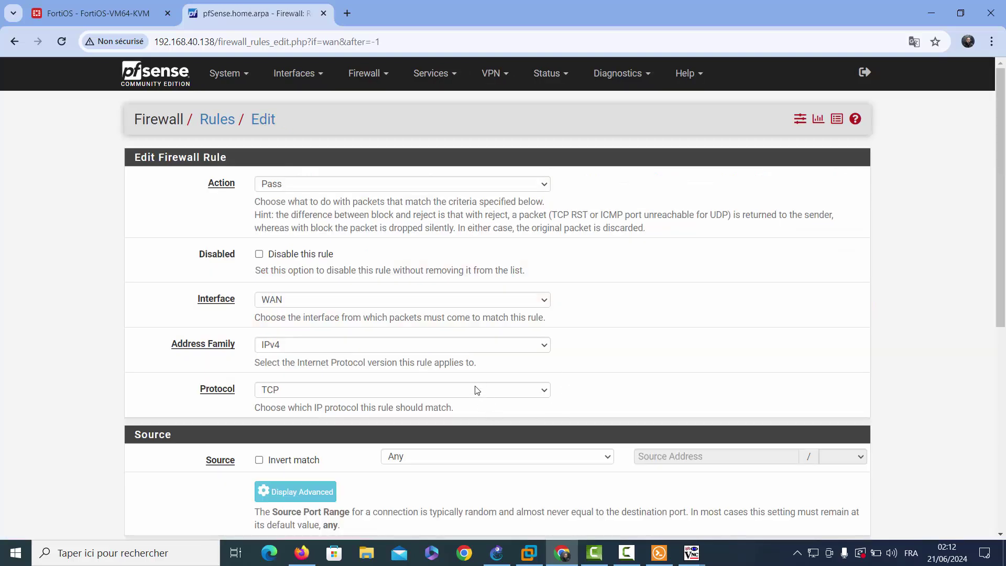
pyautogui.click(477, 389)
pyautogui.click(375, 230)
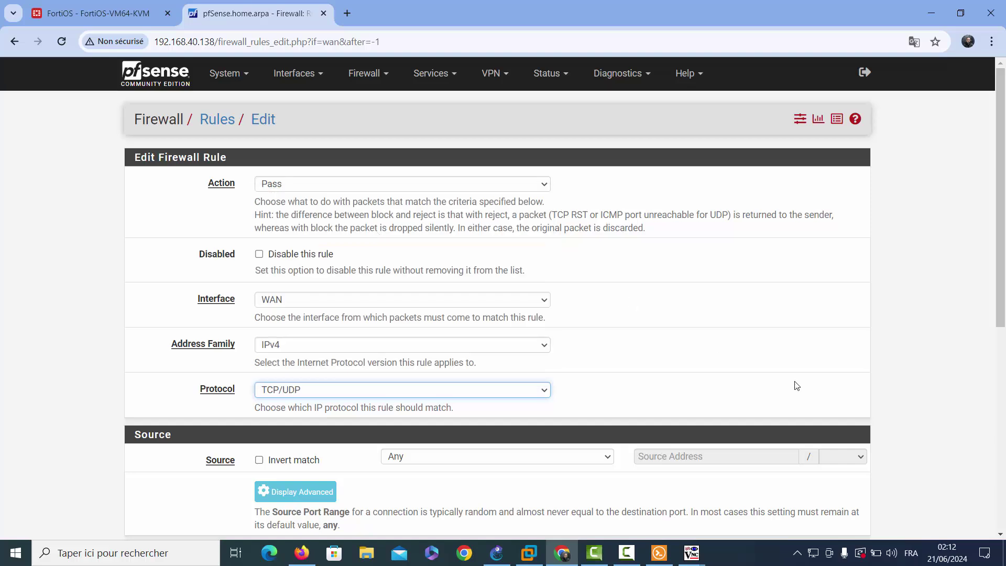
pyautogui.click(997, 512)
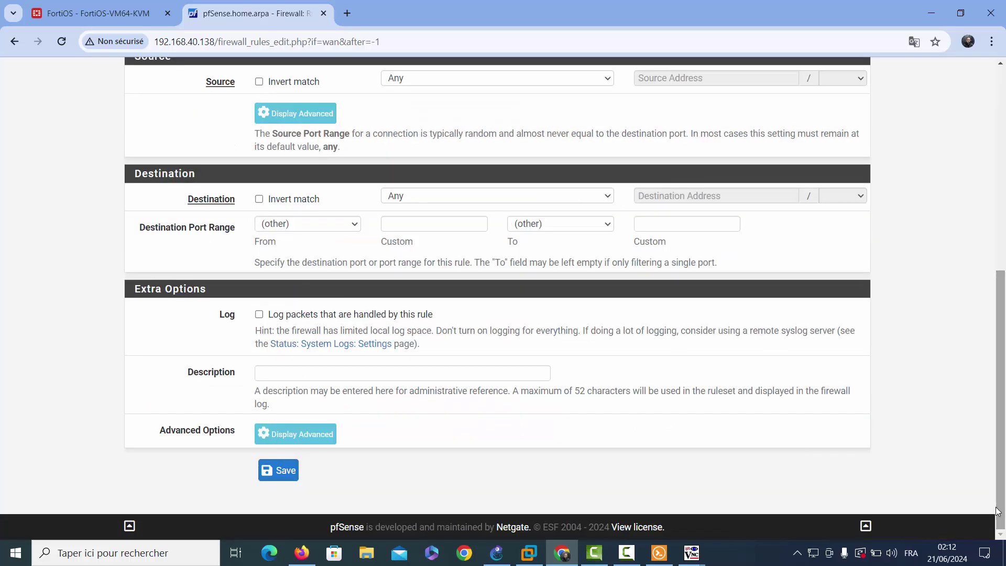
pyautogui.click(268, 480)
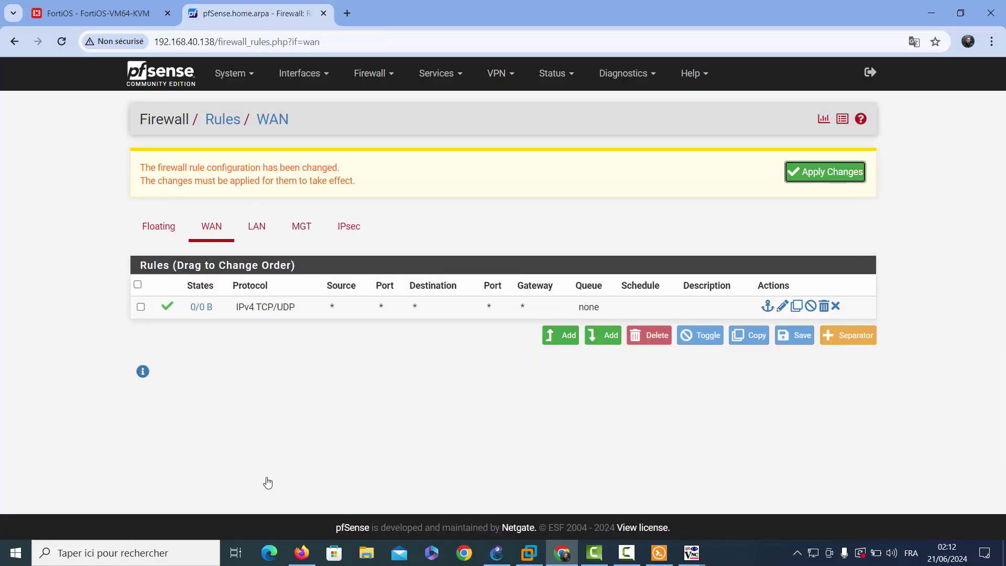
pyautogui.click(354, 224)
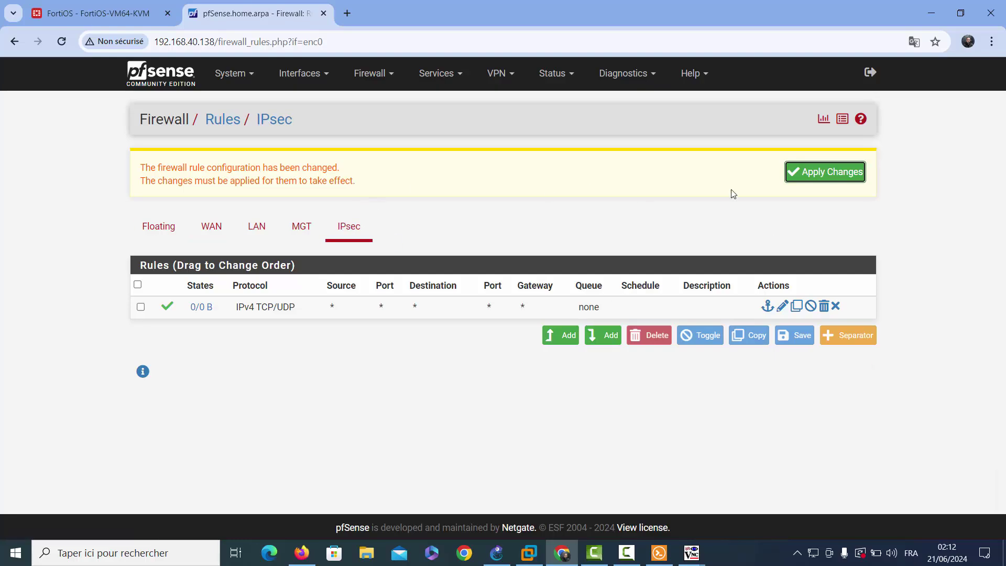
pyautogui.click(797, 176)
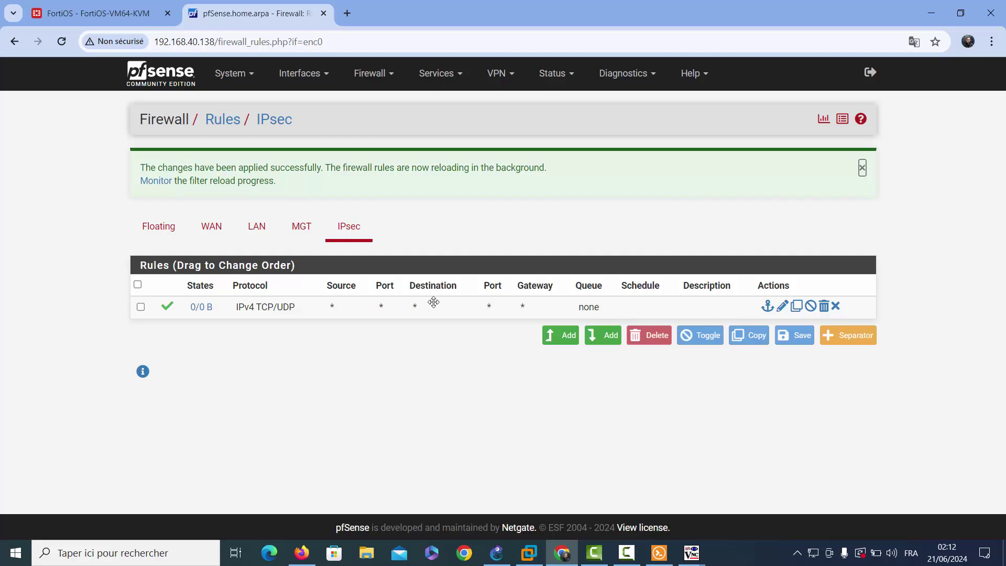
# Step: Retry bringing up the Pfsense tunnel's Phase 2 selector on the FortiGate IPsec monitor
pyautogui.click(135, 16)
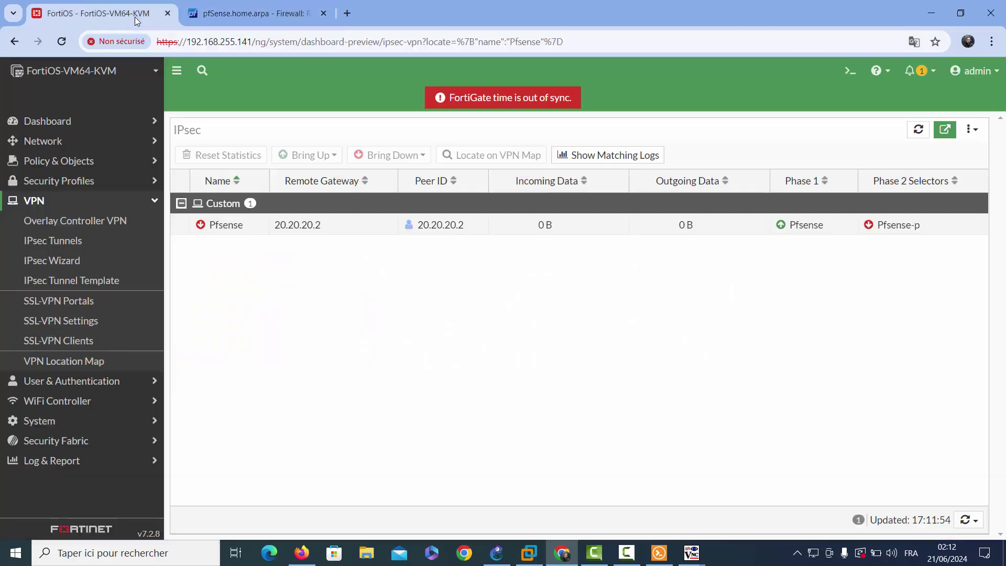
pyautogui.click(506, 222)
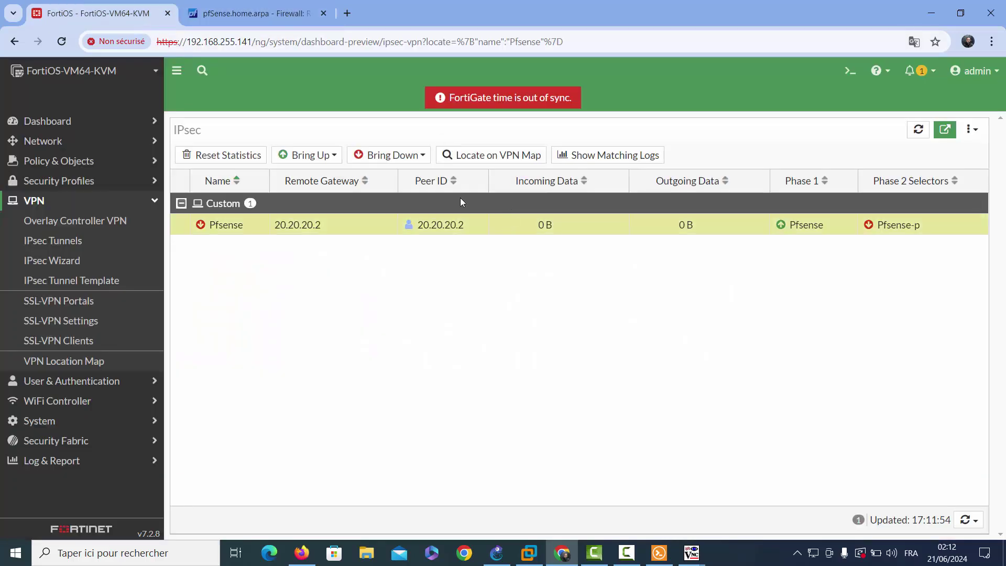
pyautogui.click(328, 155)
pyautogui.click(328, 174)
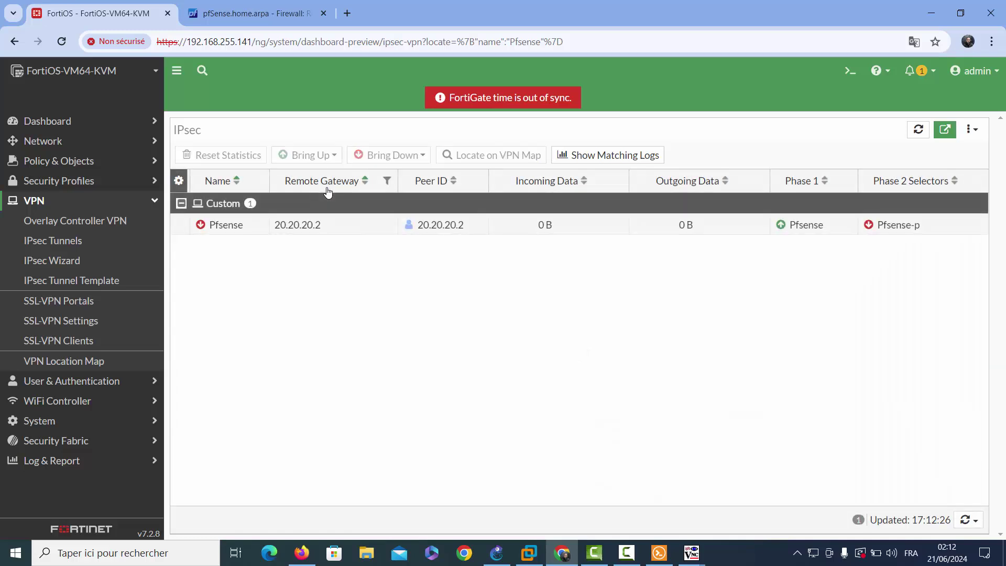
# Step: Open the Pfsense tunnel's settings in FortiGate and scroll through them
pyautogui.click(85, 247)
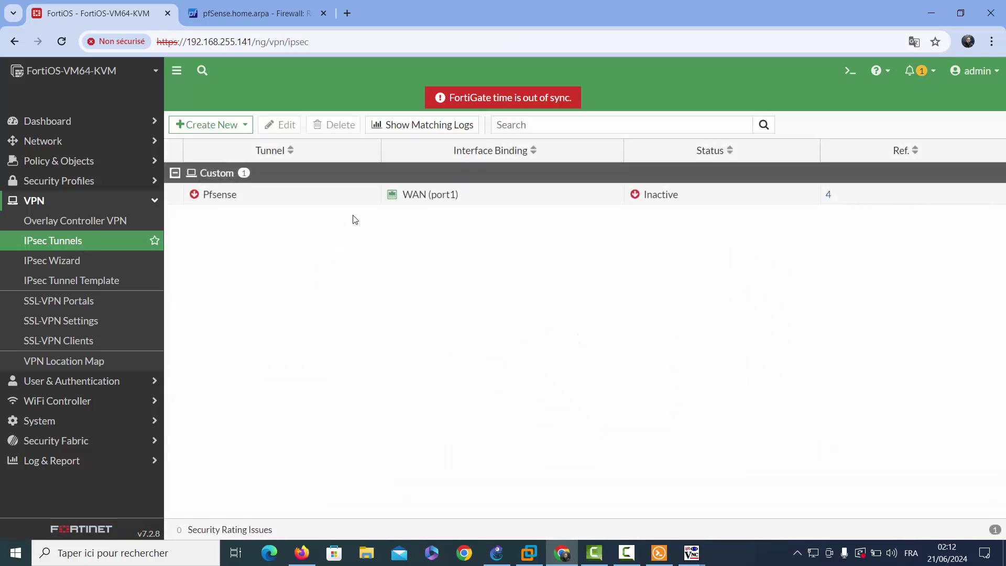
pyautogui.click(390, 195)
pyautogui.click(287, 125)
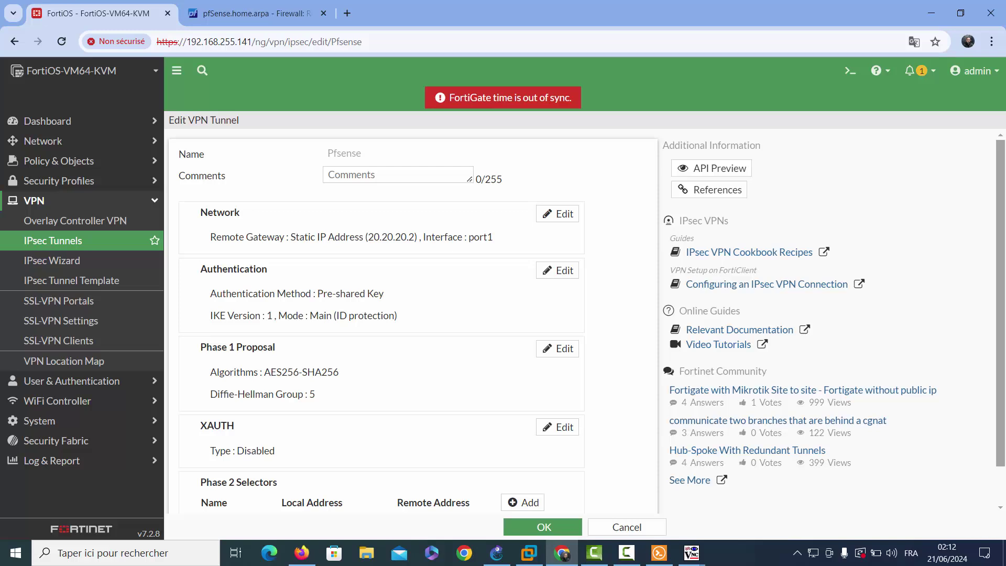
pyautogui.scroll(-2, 992, 325)
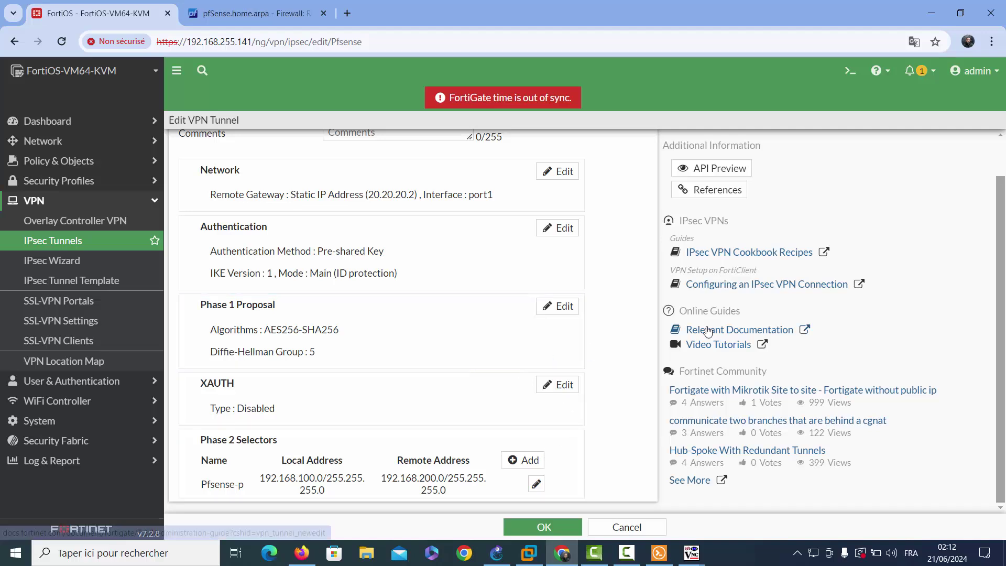
pyautogui.moveTo(795, 329); pyautogui.dragTo(683, 283)
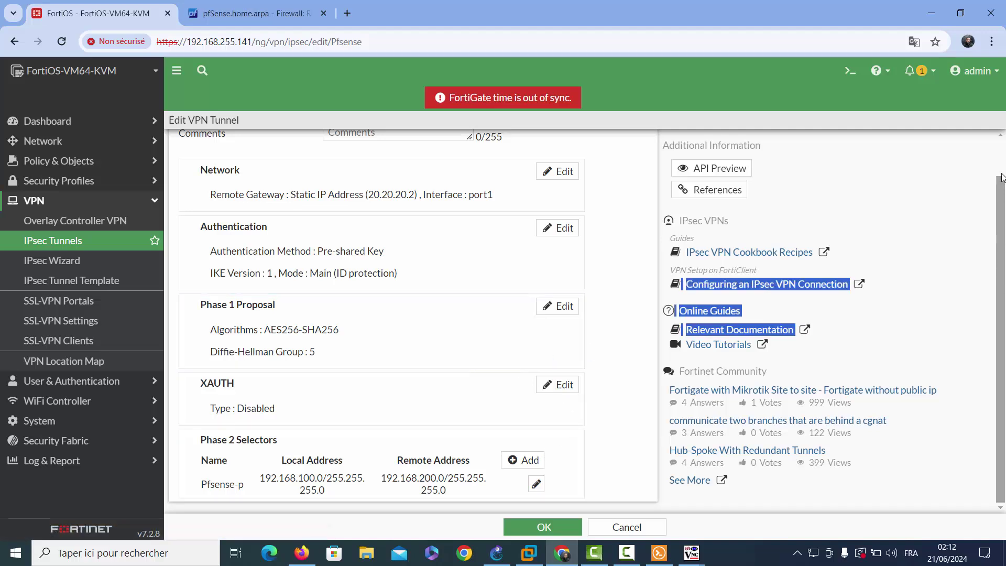
pyautogui.scroll(2, 1001, 173)
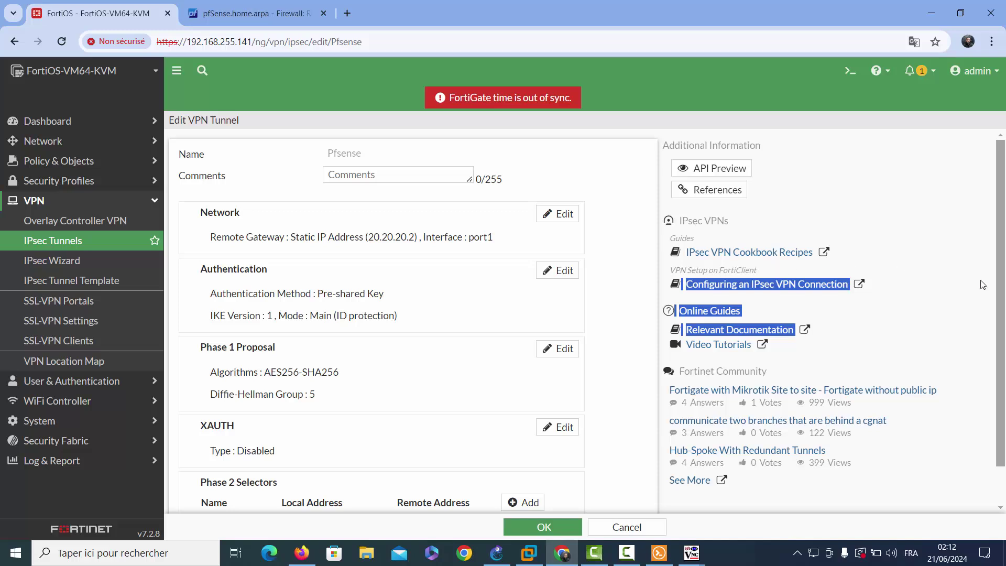
pyautogui.scroll(-2, 1001, 283)
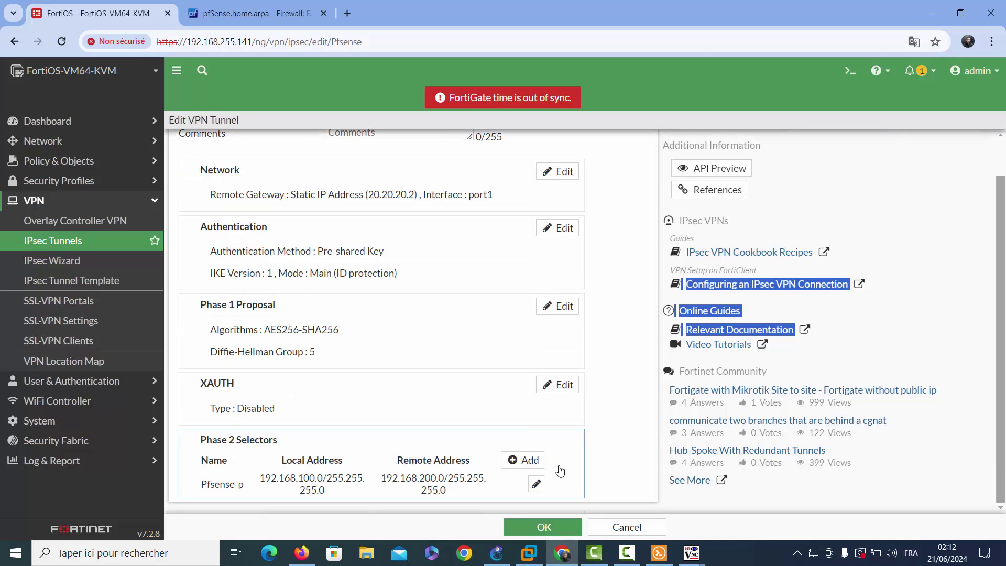
# Step: Inspect the XAUTH and Phase 1 proposal settings without changes, then leave the editor
pyautogui.click(565, 385)
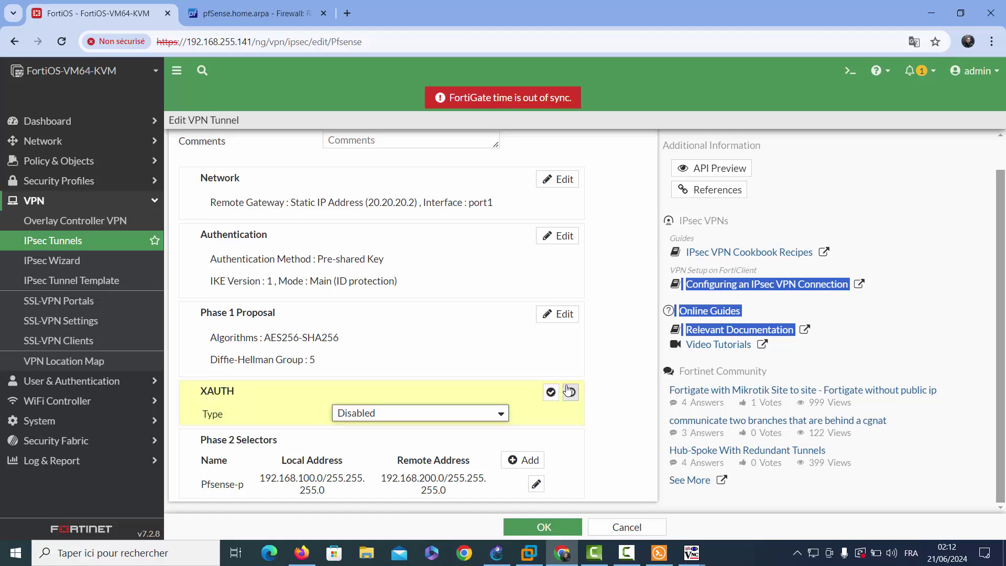
pyautogui.click(632, 373)
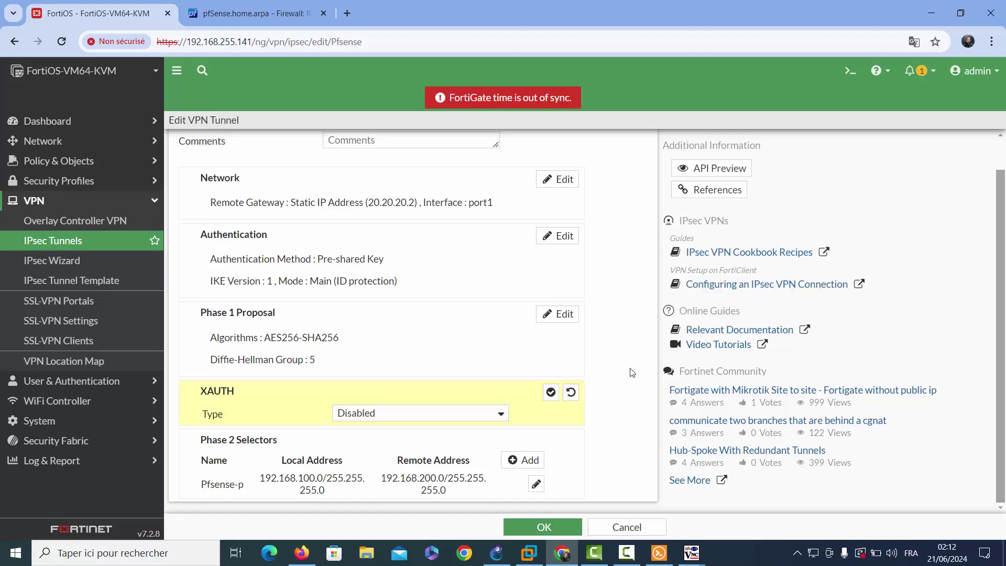
pyautogui.click(568, 315)
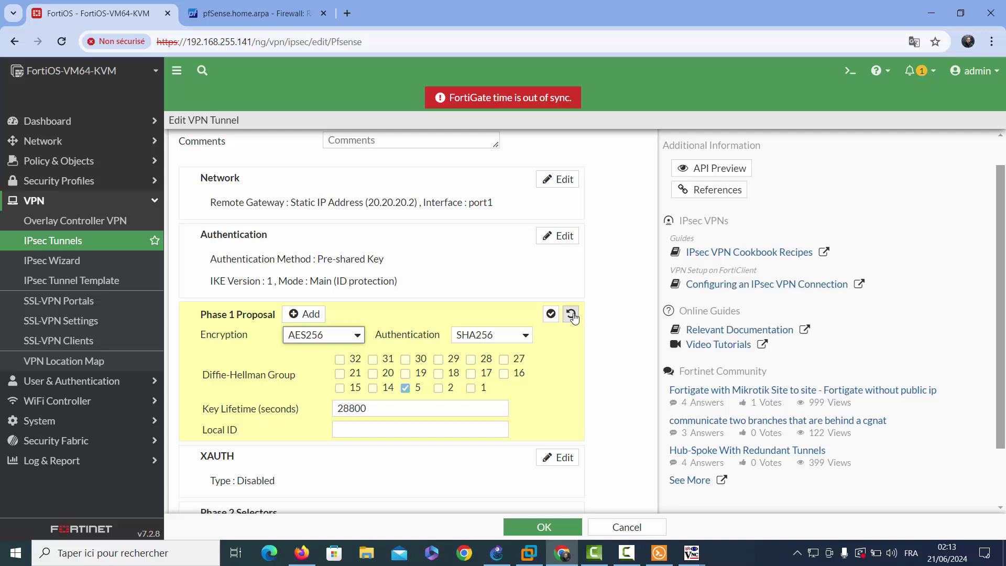
pyautogui.moveTo(996, 307); pyautogui.dragTo(1004, 451)
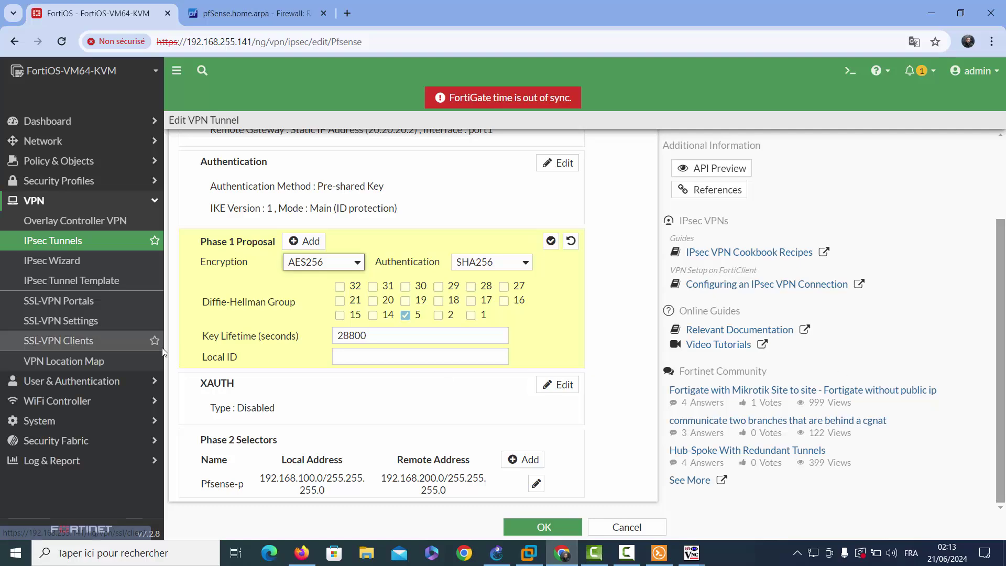
pyautogui.click(93, 236)
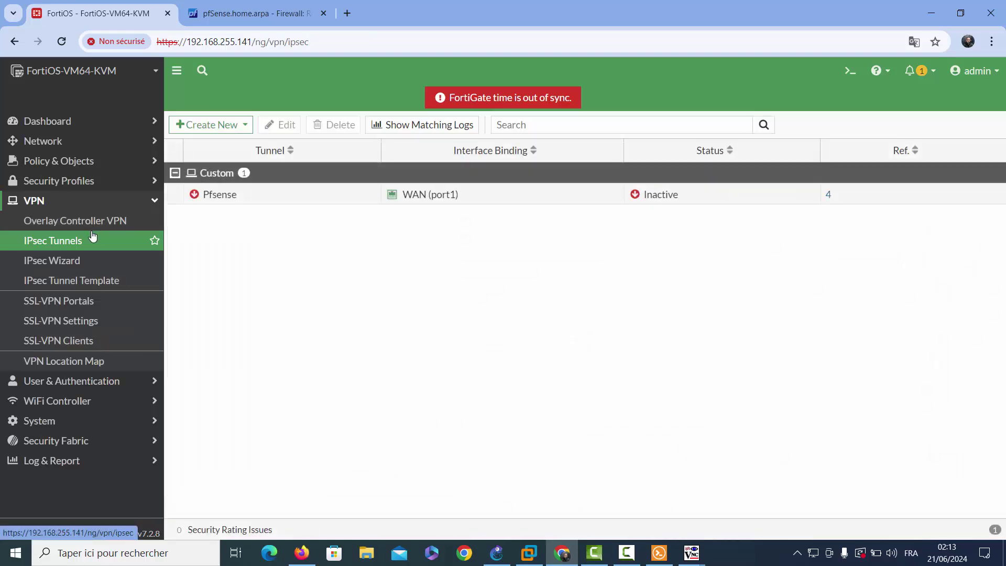
pyautogui.click(260, 5)
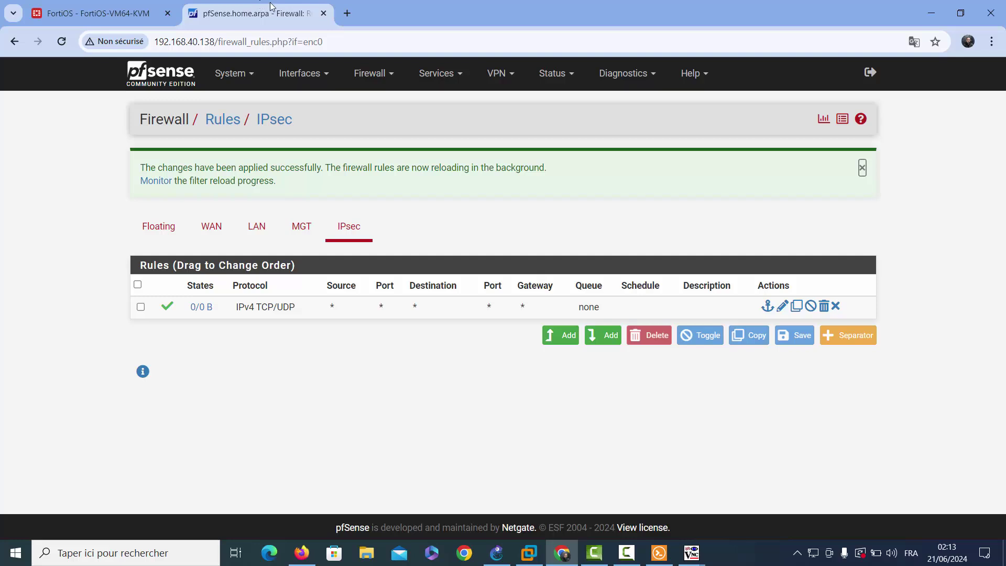
# Step: View pfSense's IPsec status overview showing the fortigate phase 1 established
pyautogui.click(492, 76)
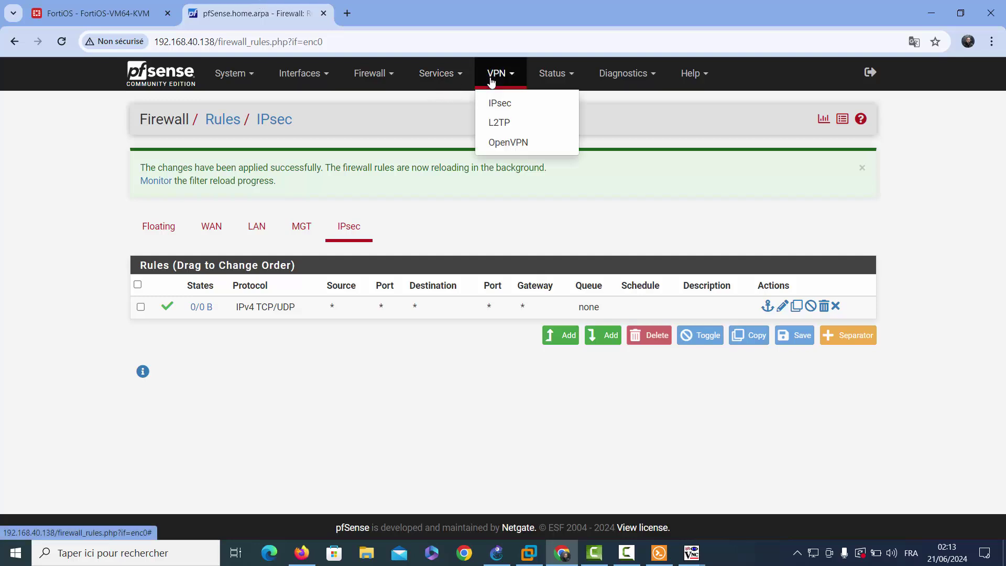
pyautogui.click(553, 74)
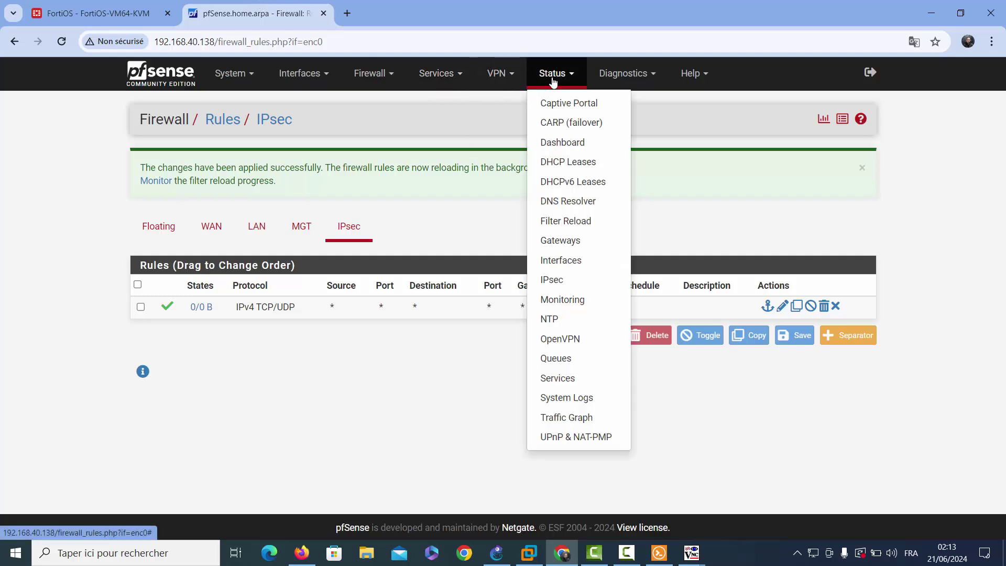
pyautogui.click(564, 281)
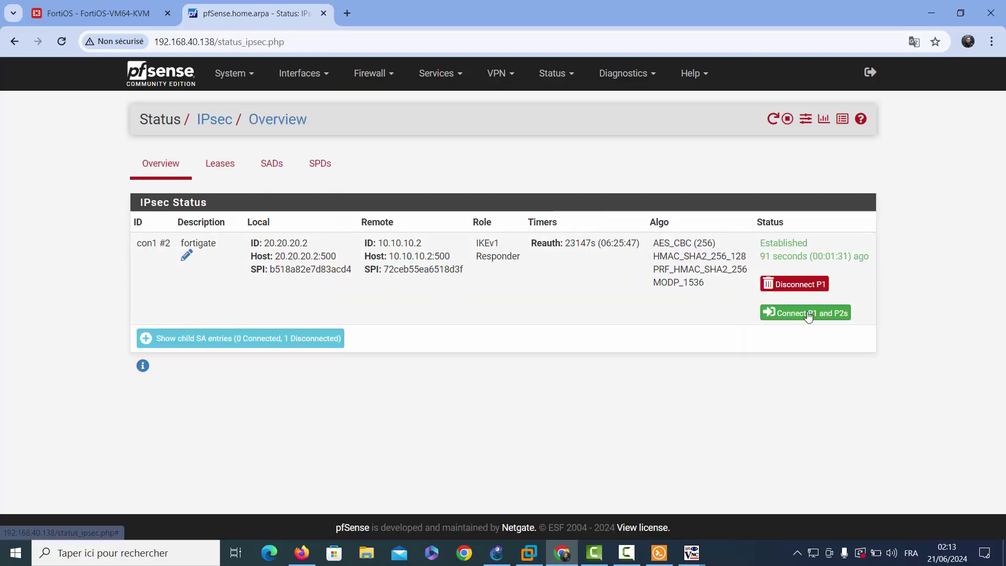
pyautogui.click(628, 553)
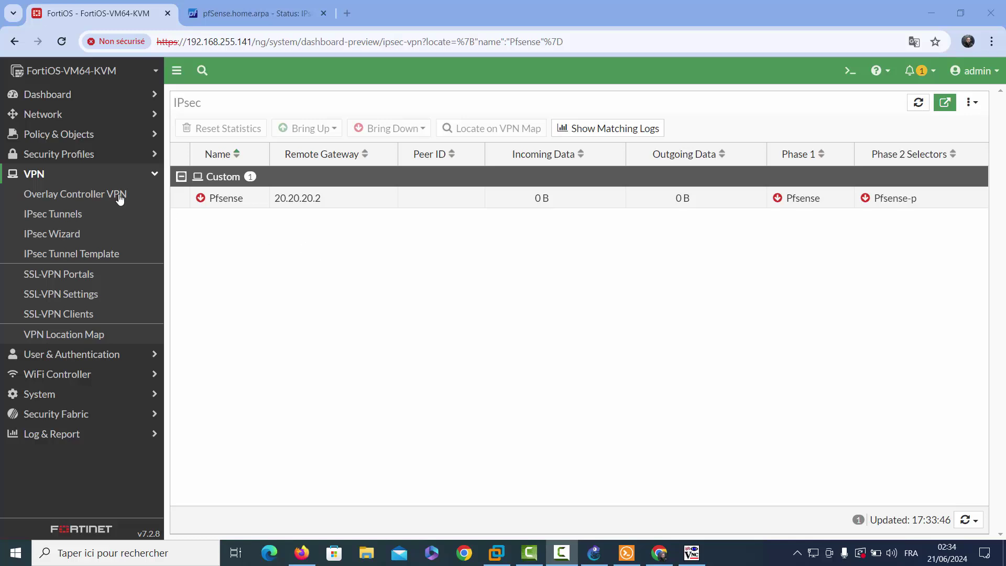
# Step: Disable Perfect Forward Secrecy in the Pfsense tunnel's Pfsense-p phase 2 selector and save it
pyautogui.click(90, 219)
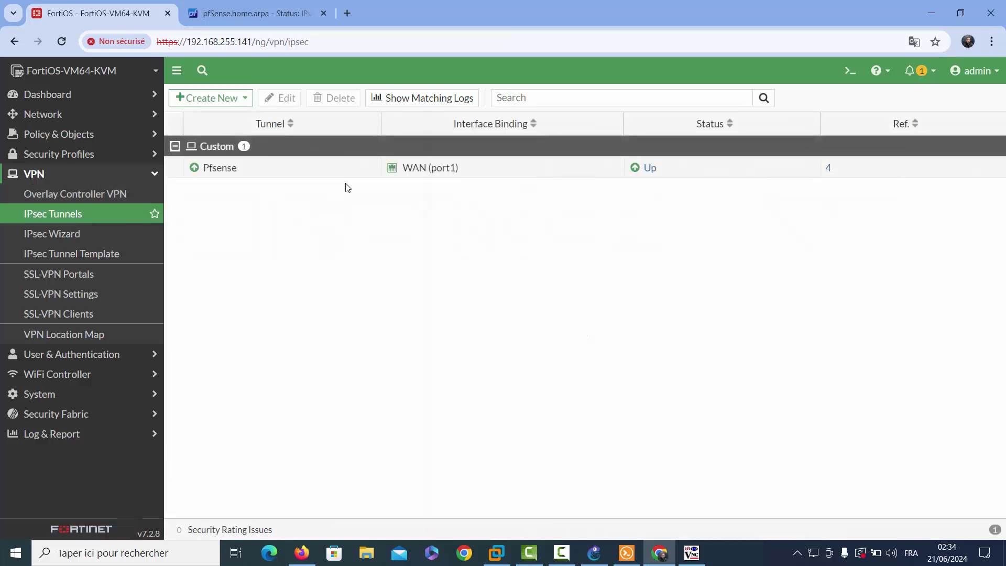
pyautogui.click(343, 173)
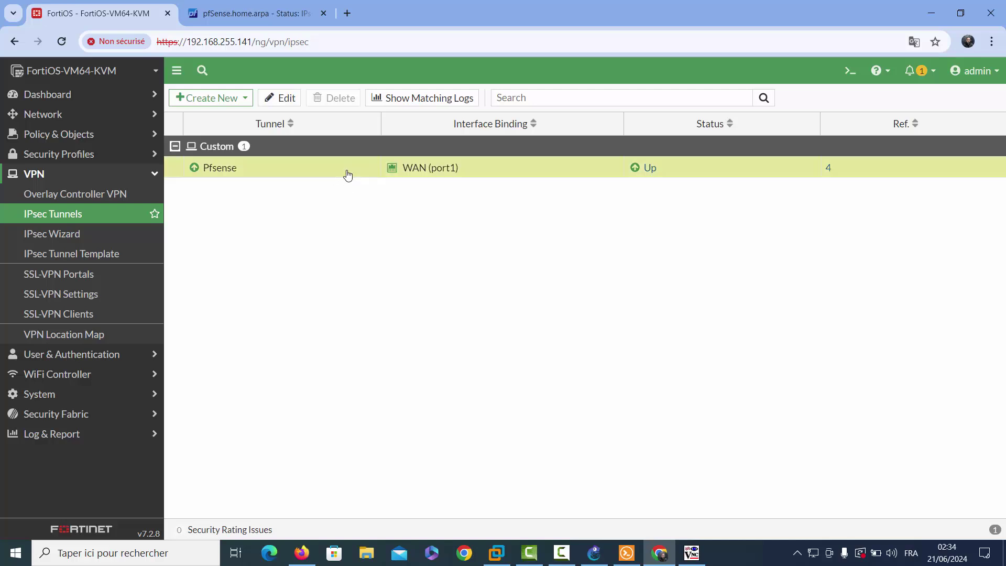
pyautogui.click(286, 99)
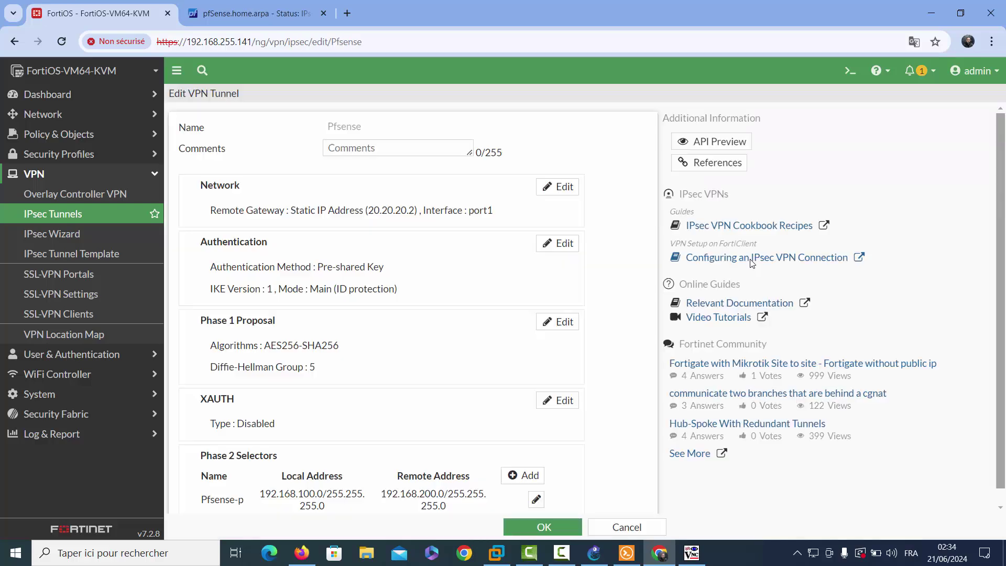
pyautogui.scroll(-1, 961, 423)
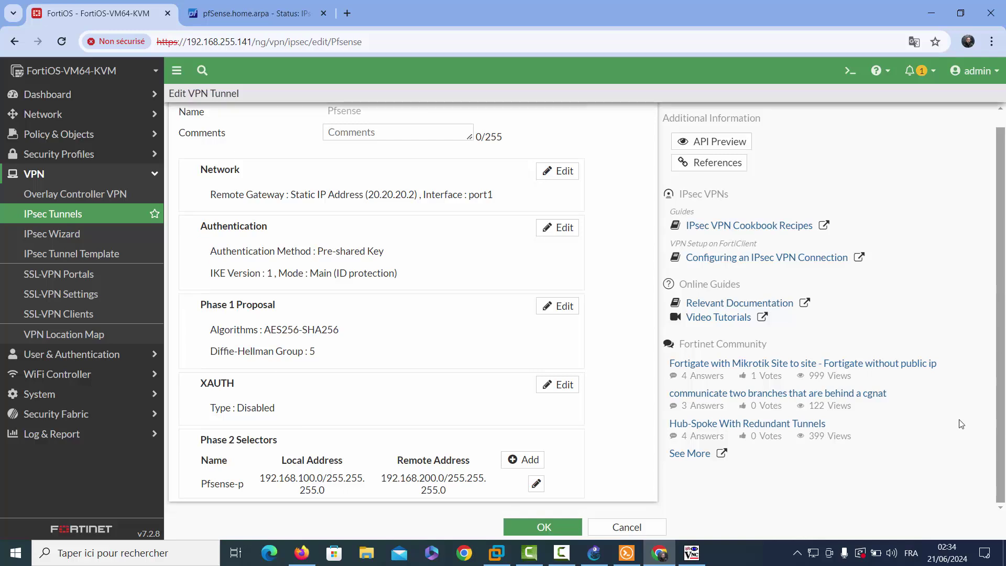
pyautogui.click(573, 453)
pyautogui.scroll(-2, 999, 457)
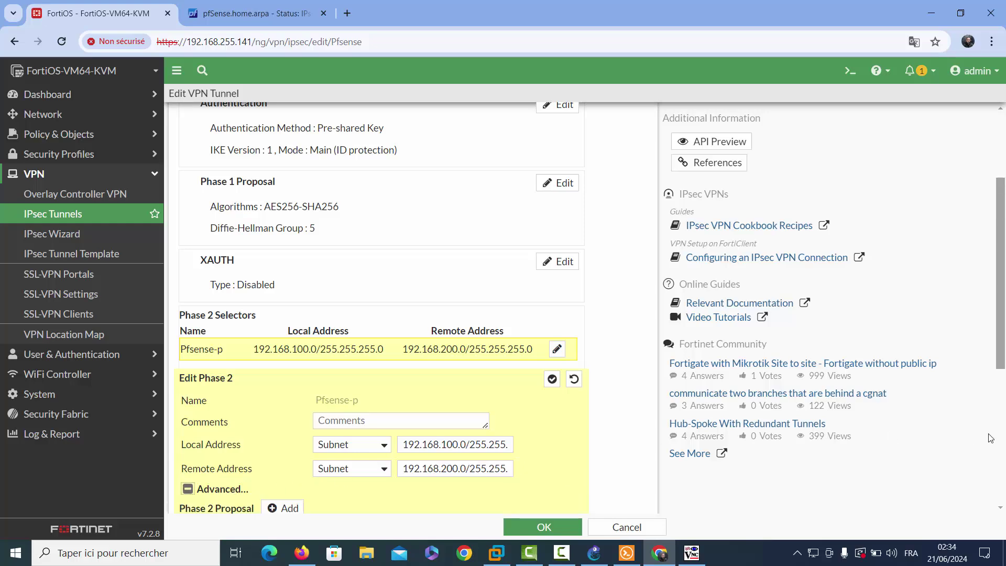
pyautogui.scroll(-5, 995, 439)
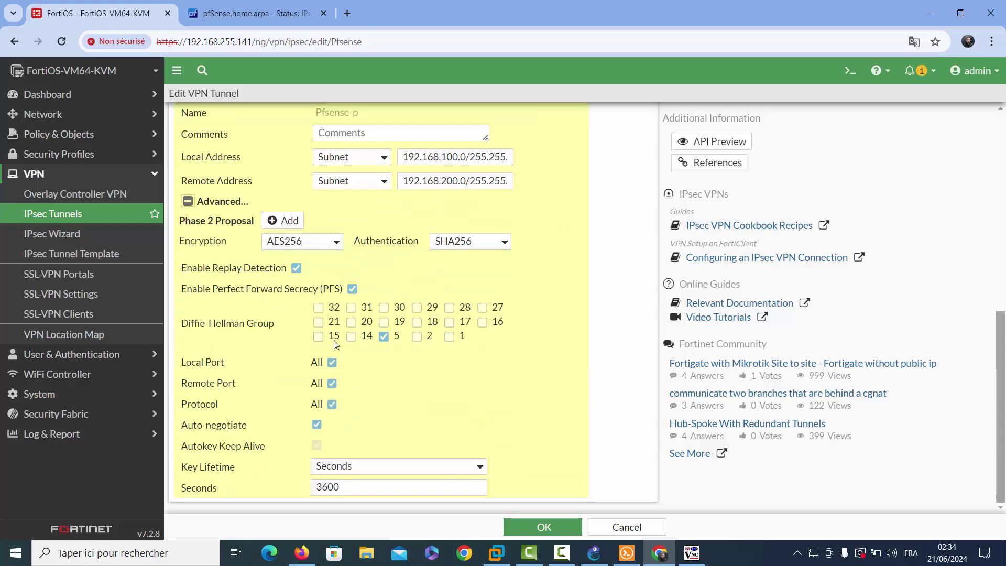
pyautogui.click(353, 289)
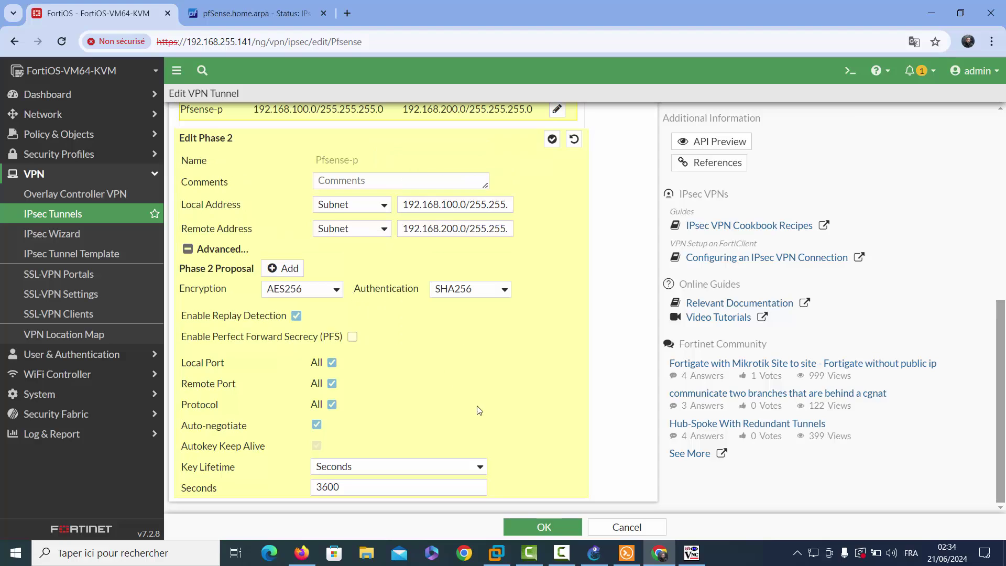
pyautogui.click(531, 528)
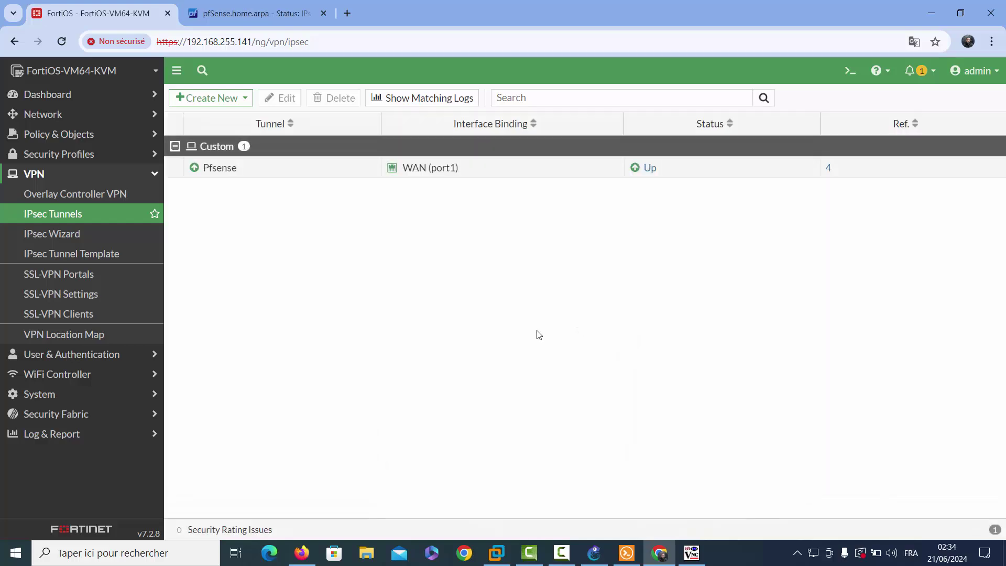
pyautogui.click(262, 13)
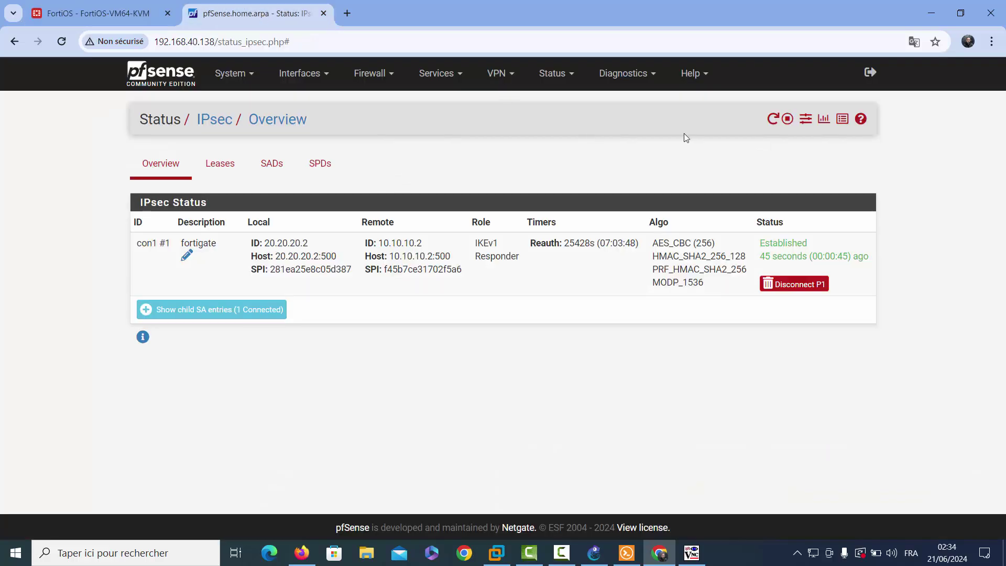
# Step: Edit the fortigate phase 2 entry, set its PFS key group to off, and save
pyautogui.click(498, 73)
pyautogui.click(504, 99)
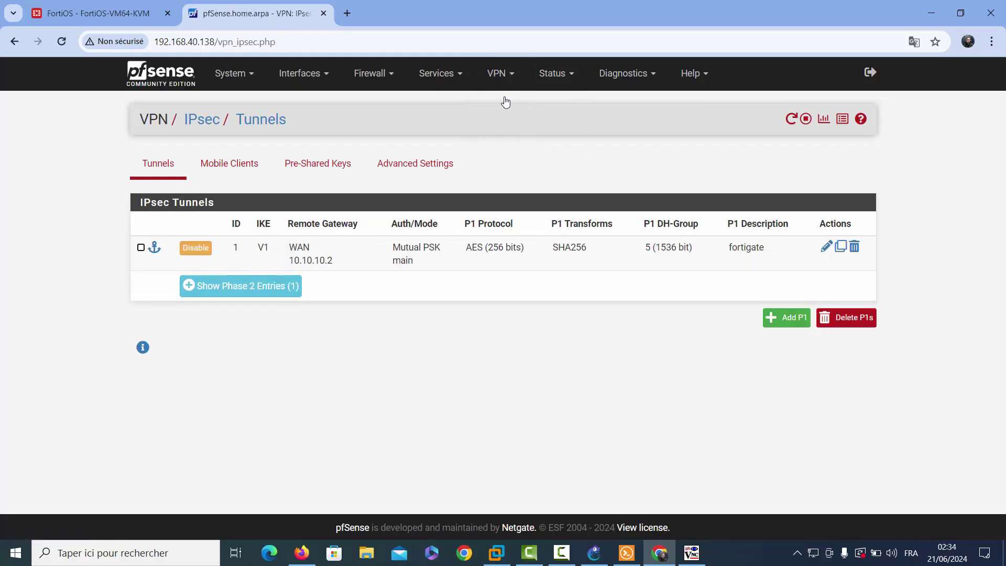
pyautogui.click(260, 291)
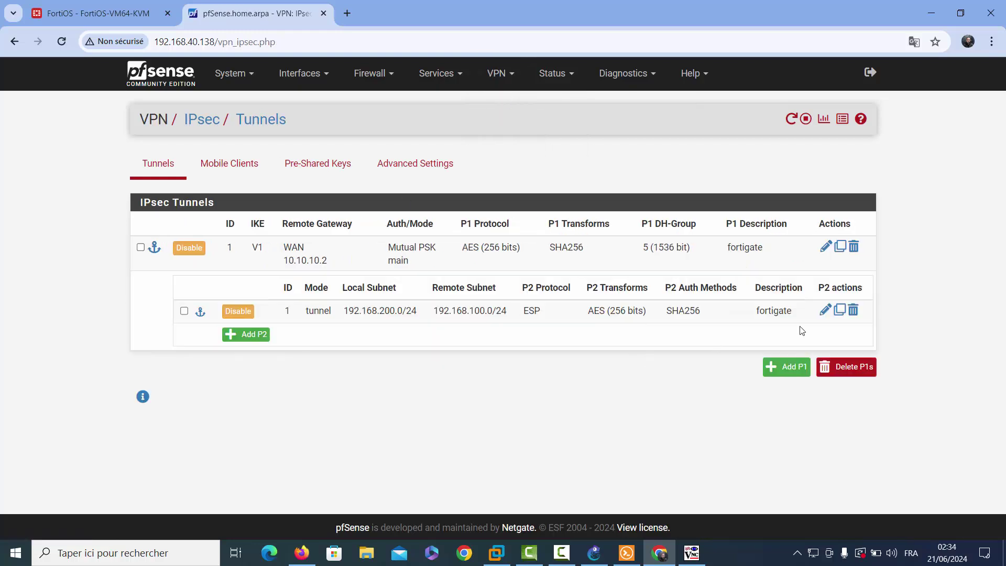
pyautogui.click(822, 313)
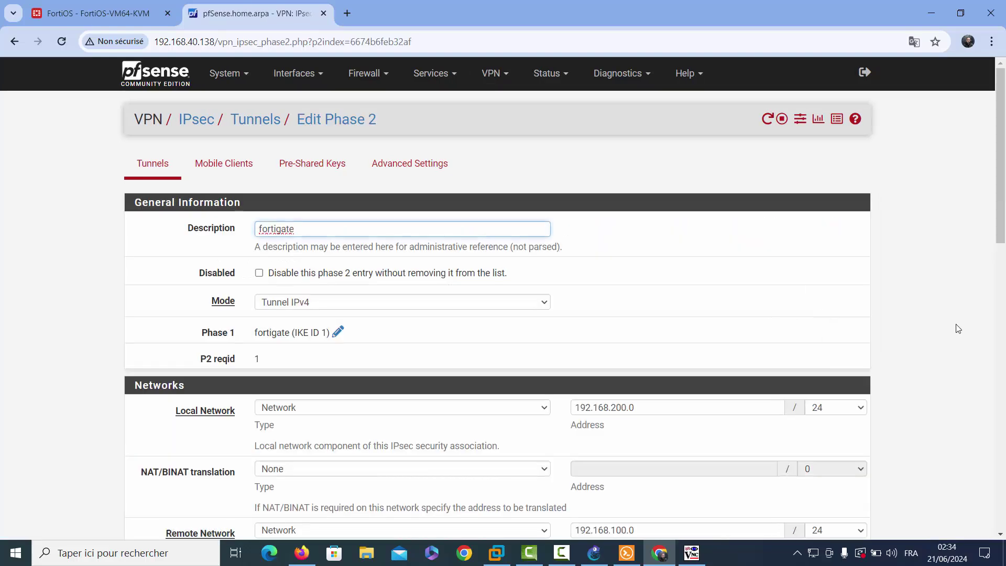
pyautogui.scroll(-8, 1004, 359)
pyautogui.scroll(-2, 1005, 359)
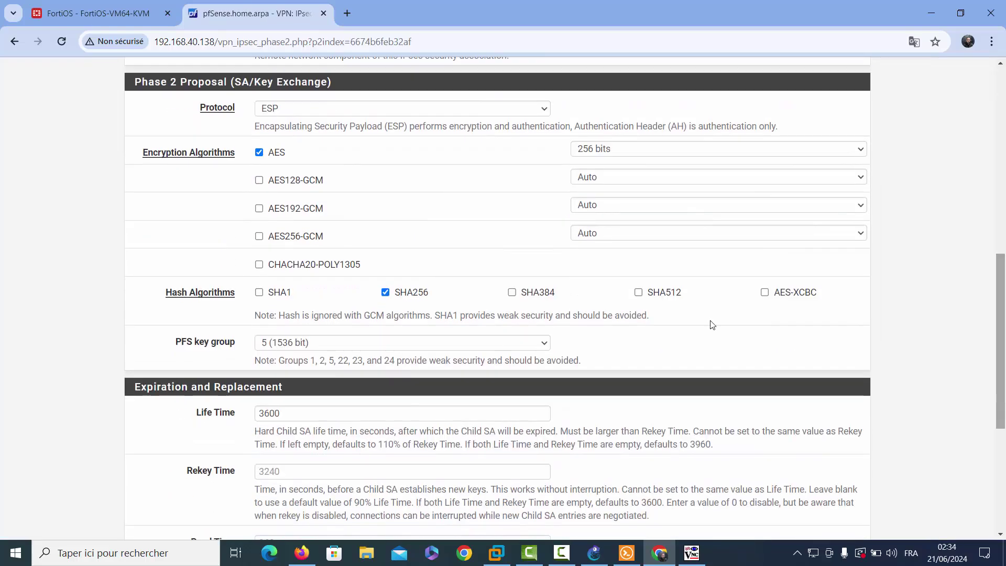
pyautogui.click(461, 345)
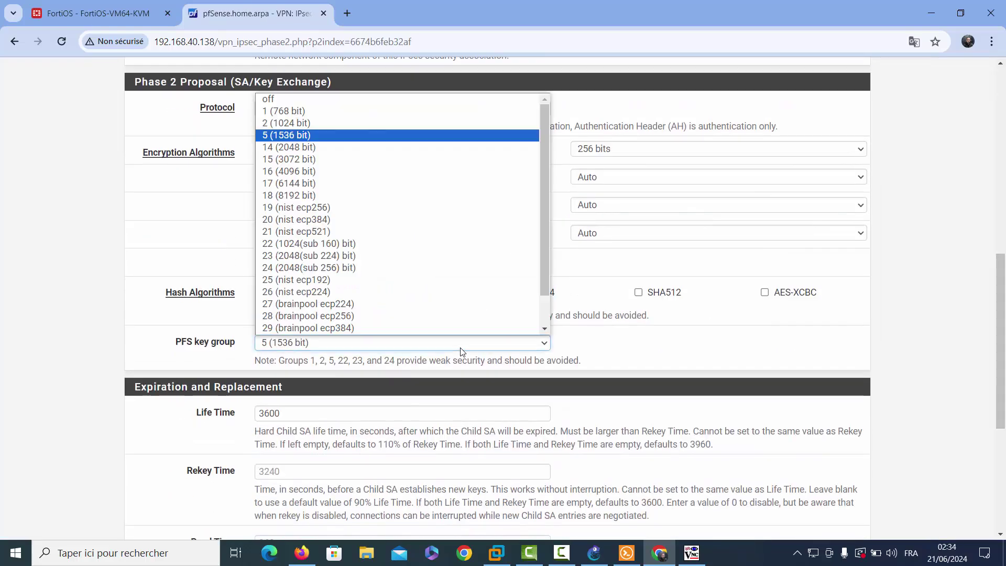
pyautogui.click(352, 103)
pyautogui.scroll(-5, 709, 419)
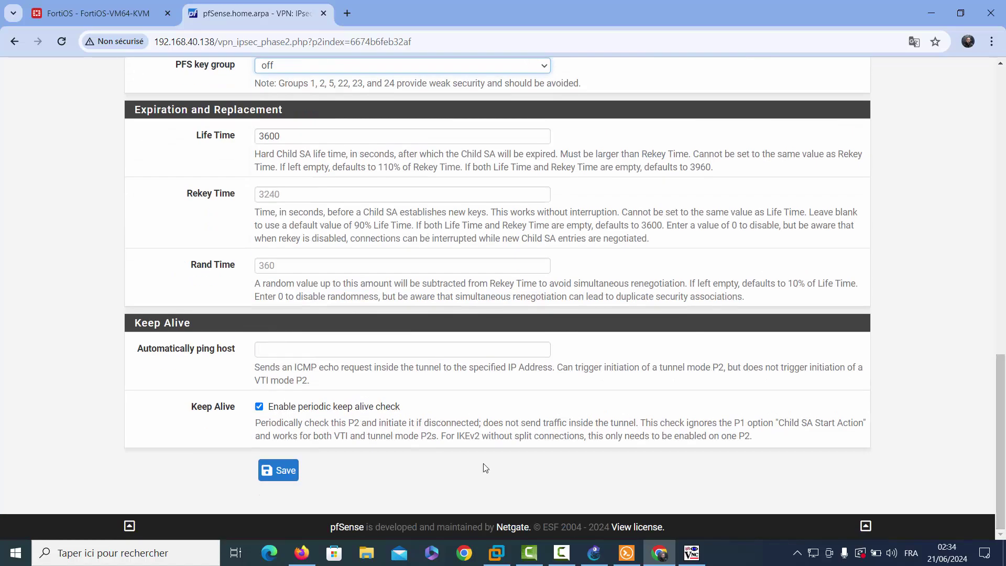
pyautogui.click(288, 475)
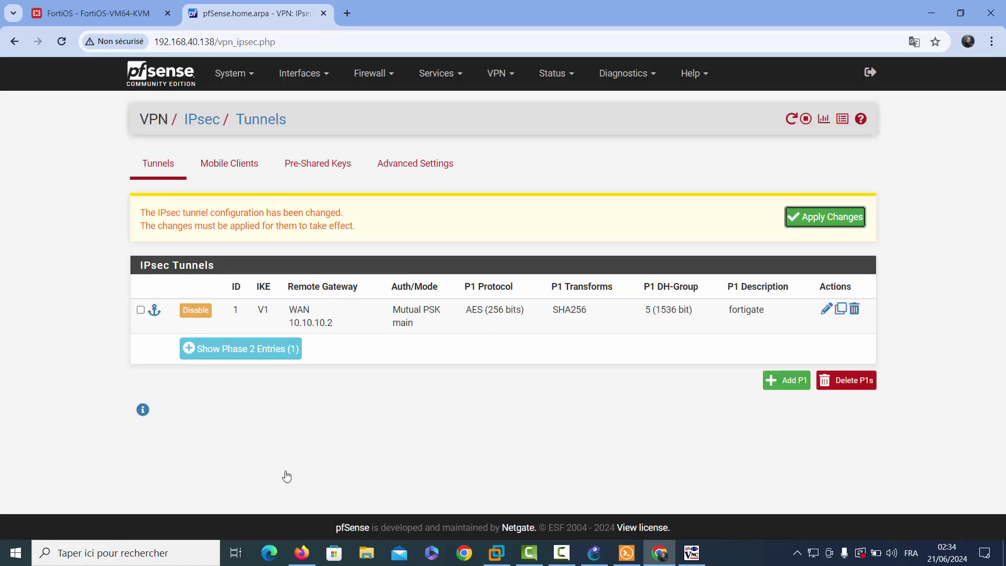
# Step: Apply the IPsec changes and open the IPsec status overview
pyautogui.click(833, 211)
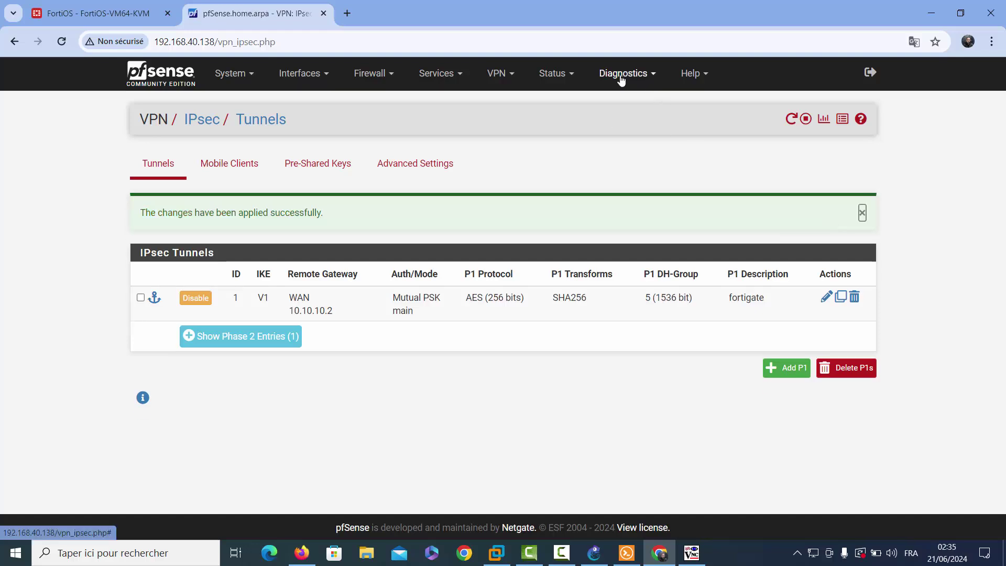
pyautogui.click(554, 73)
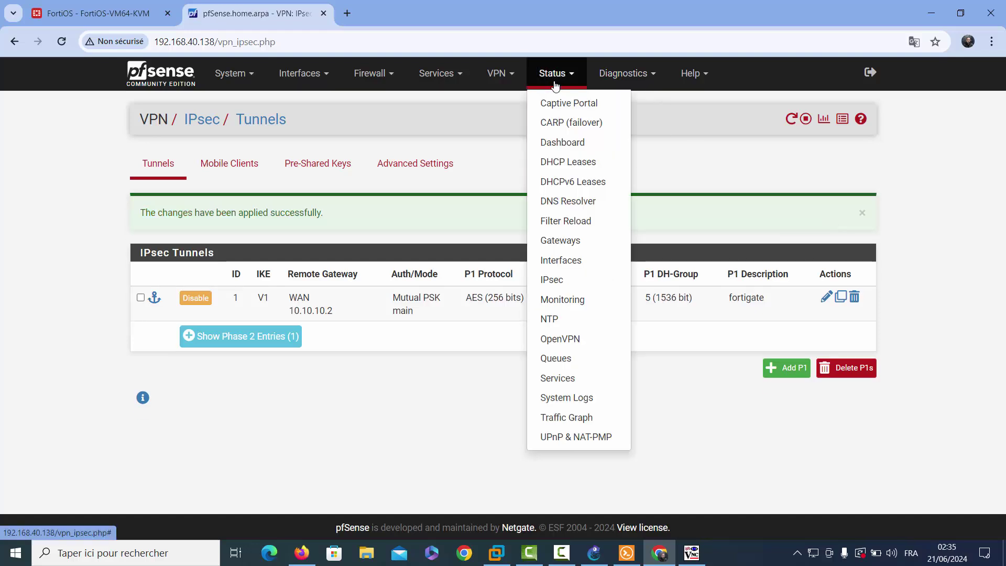
pyautogui.click(567, 279)
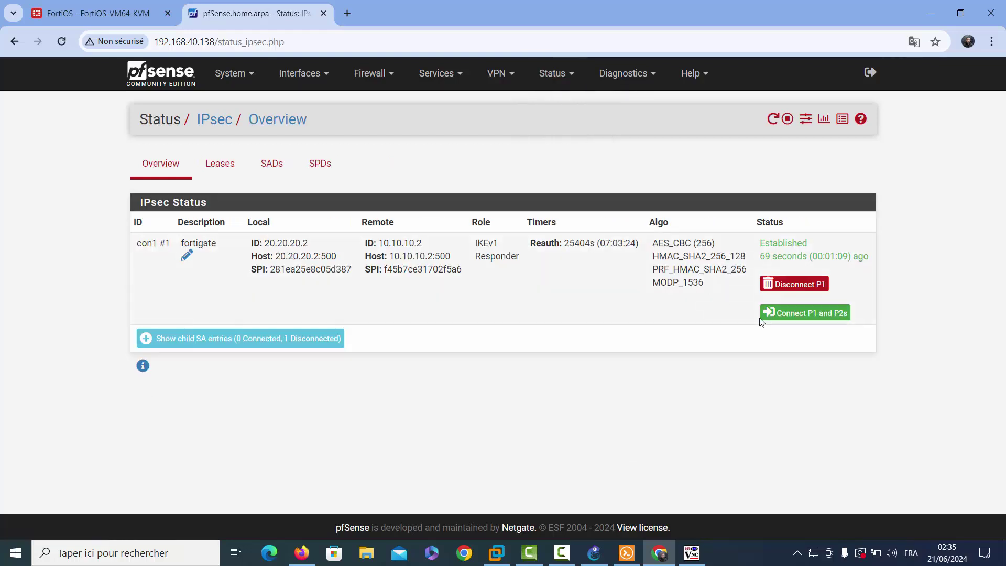
# Step: Reconnect phase 1 and phase 2s and confirm the 192.168.200.0/24–192.168.100.0/24 child SA is installed
pyautogui.click(788, 319)
pyautogui.click(264, 310)
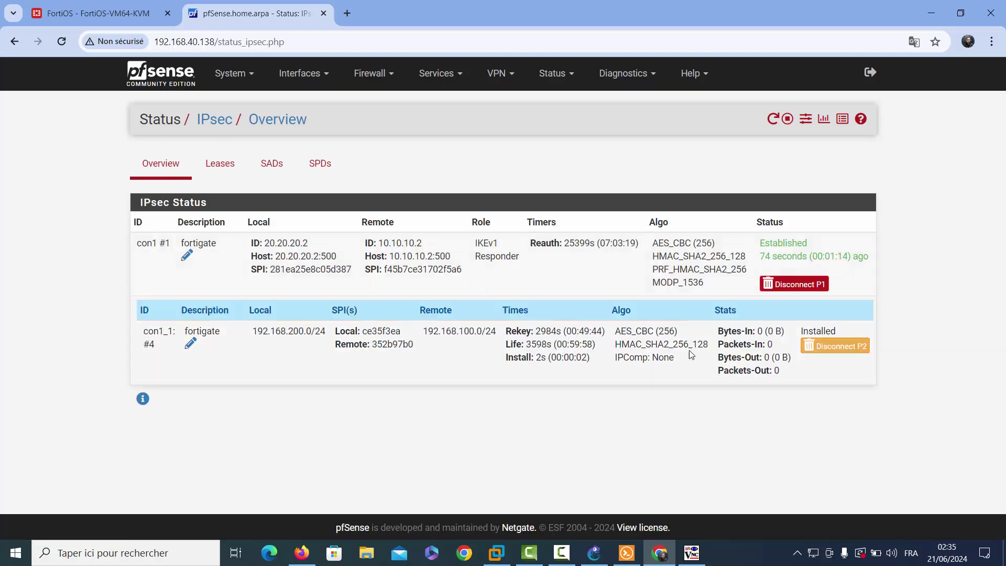
pyautogui.click(112, 9)
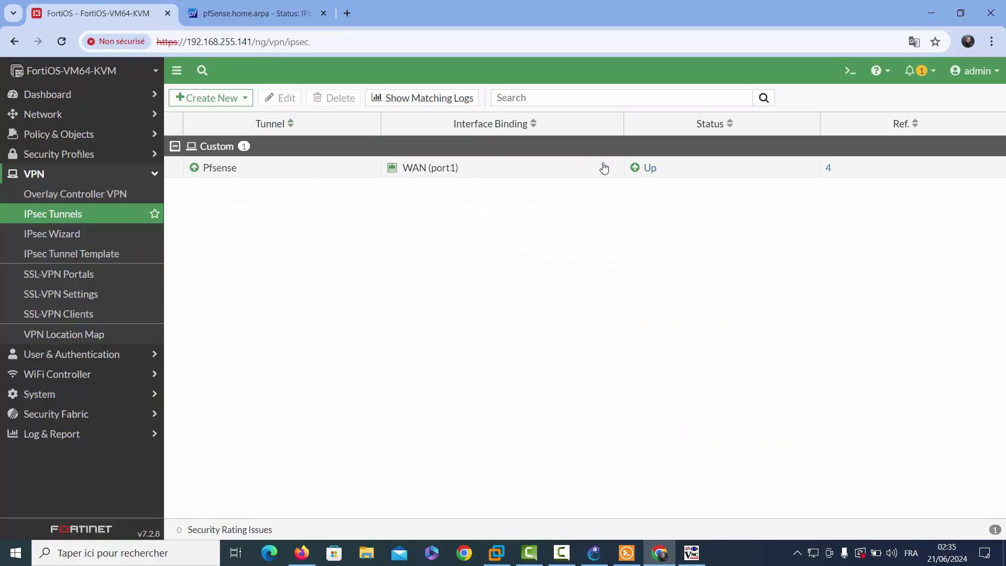
# Step: Check the Pfsense tunnel's phases in the FortiOS IPsec monitor, then go to pfSense's Firewall menu
pyautogui.click(635, 169)
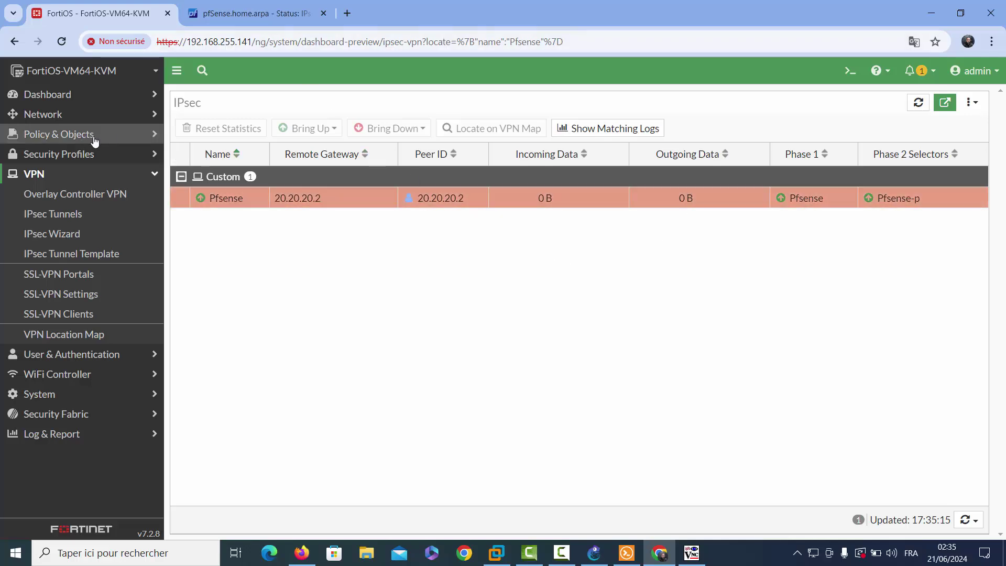
pyautogui.click(256, 13)
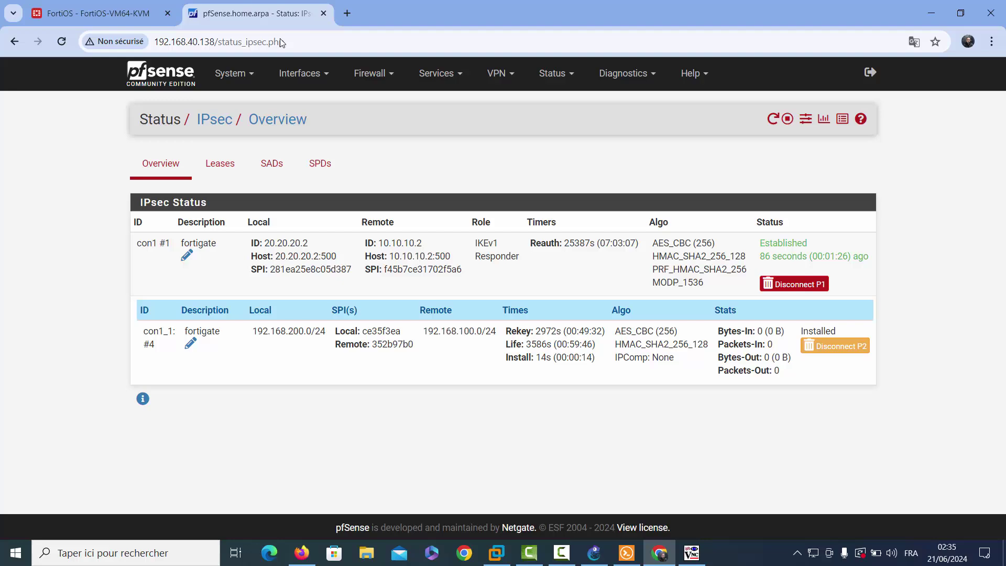
pyautogui.click(387, 77)
# Step: Add an IPv4 TCP/UDP any-to-any pass rule atop pfSense's LAN rules and apply it
pyautogui.click(376, 143)
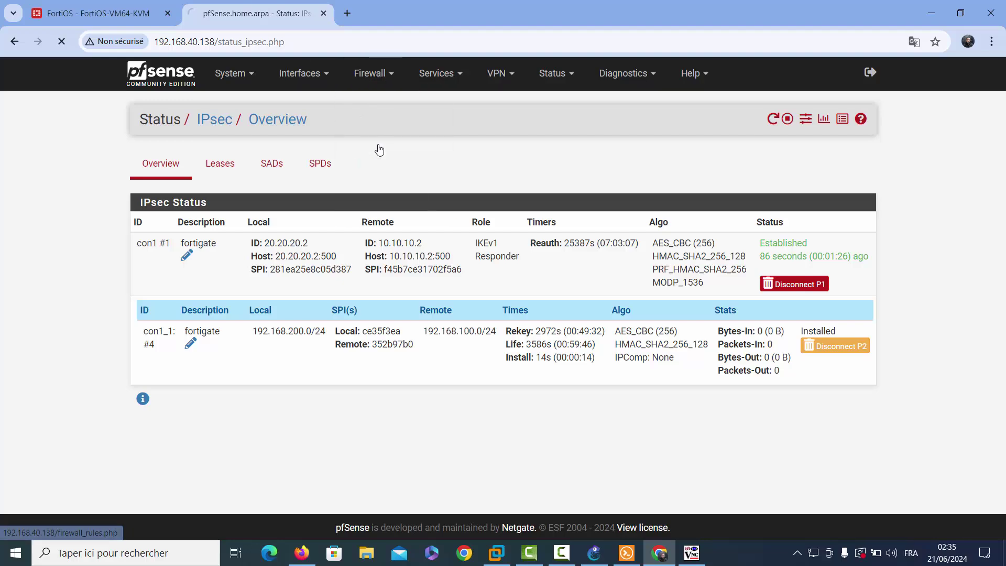
pyautogui.click(359, 170)
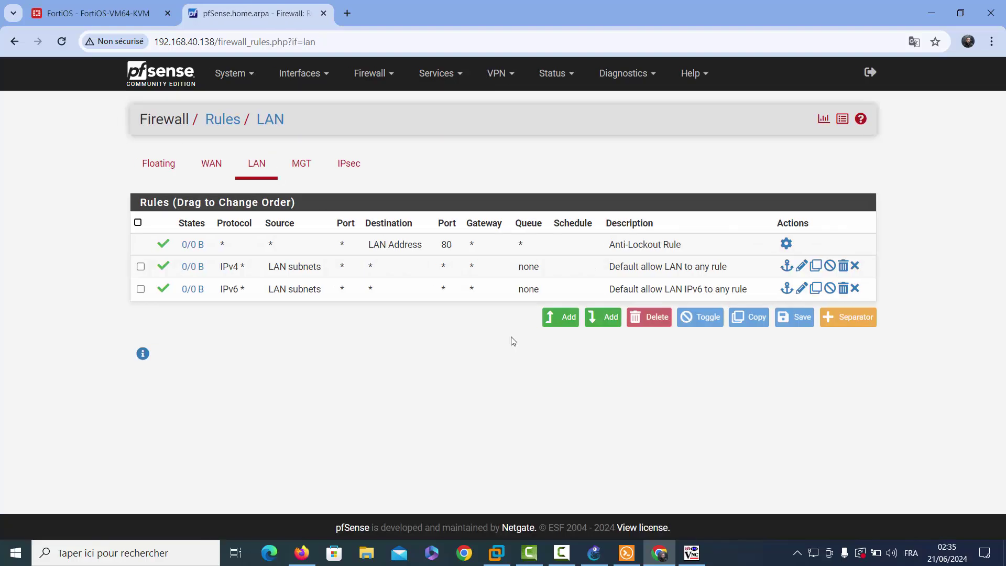
pyautogui.click(557, 317)
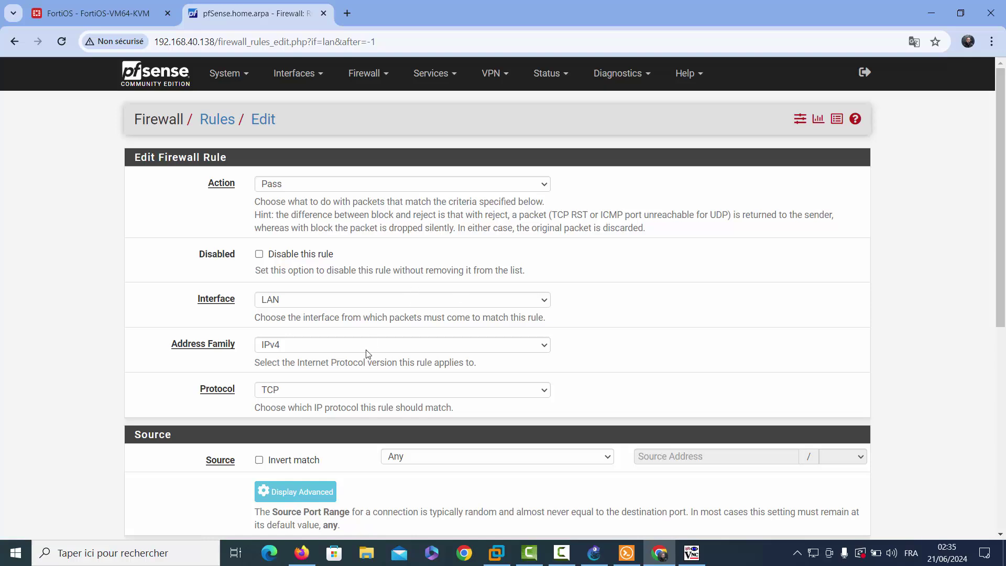
pyautogui.click(361, 392)
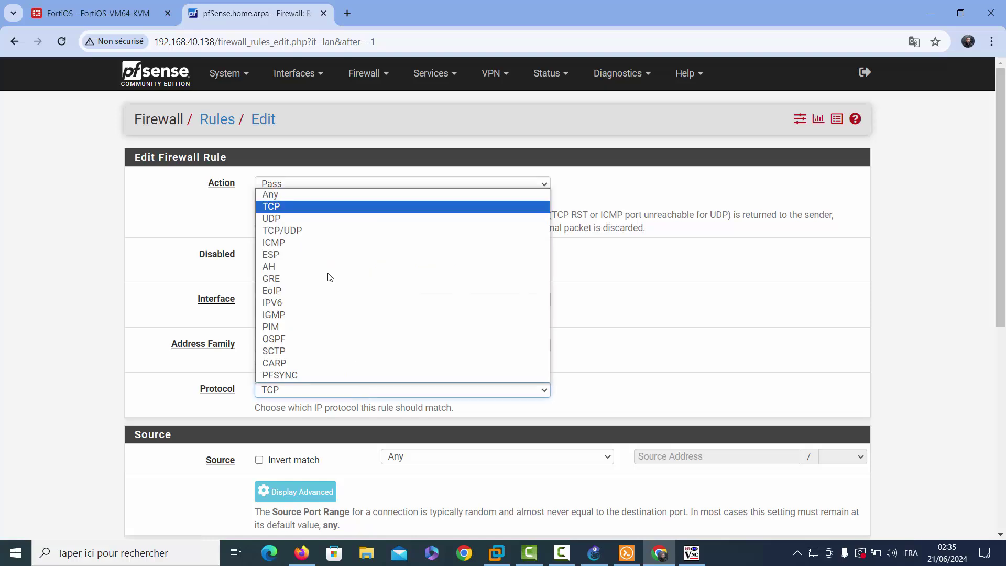
pyautogui.click(319, 229)
pyautogui.scroll(-7, 1000, 497)
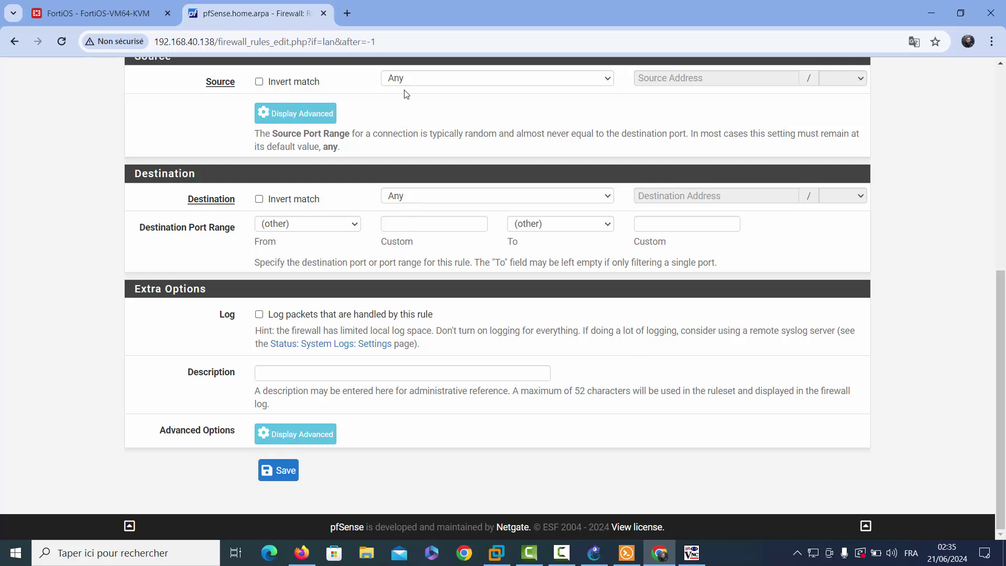
pyautogui.click(286, 471)
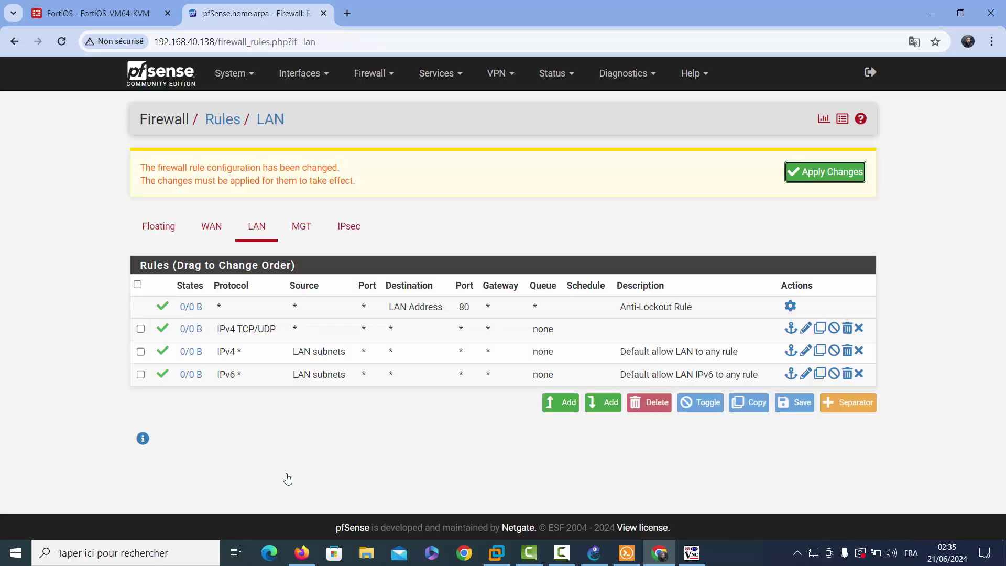
pyautogui.click(819, 180)
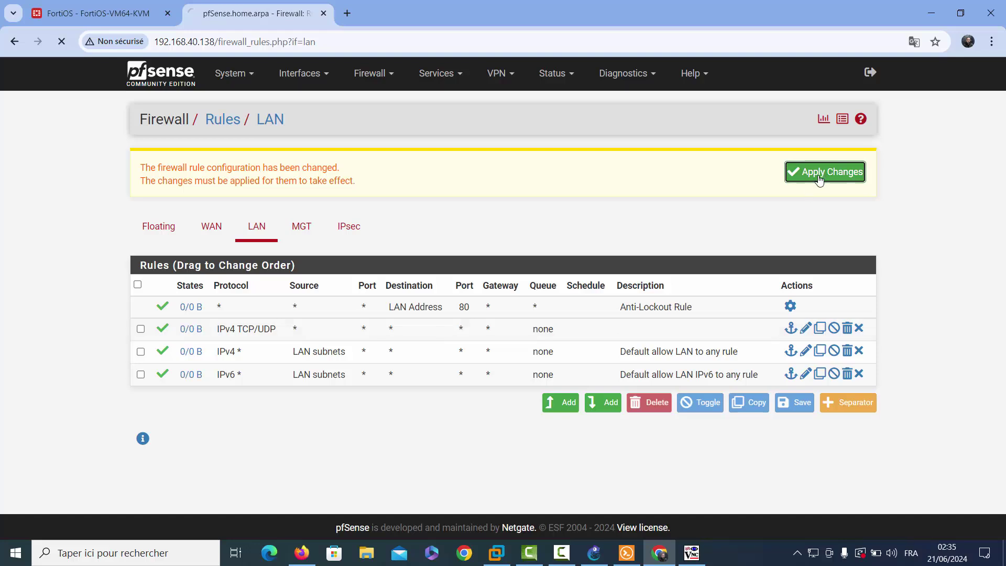
pyautogui.click(85, 19)
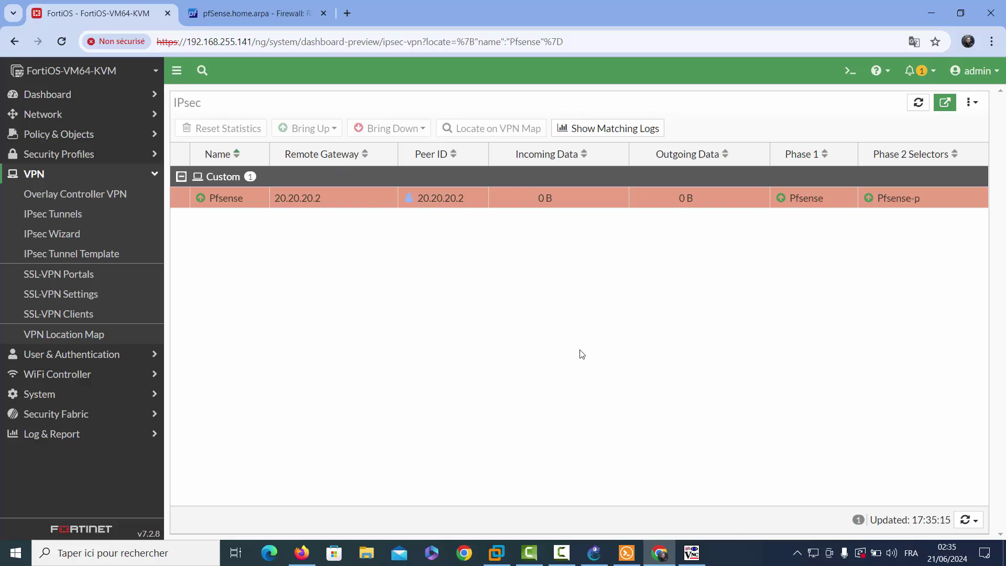
# Step: Start the IOU3 and IOU2 switches in the GNS3 topology
pyautogui.click(594, 553)
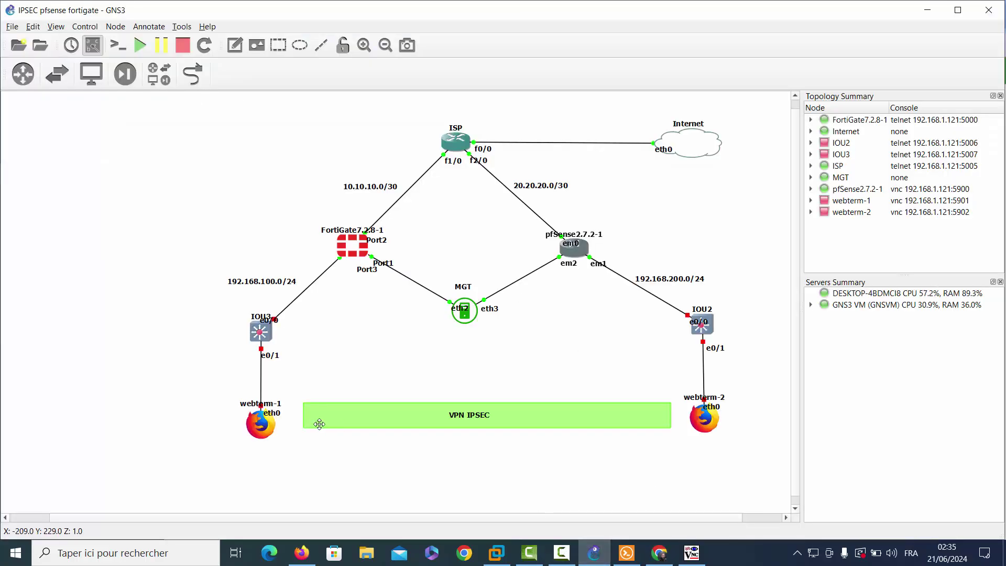
pyautogui.rightClick(260, 332)
pyautogui.click(285, 46)
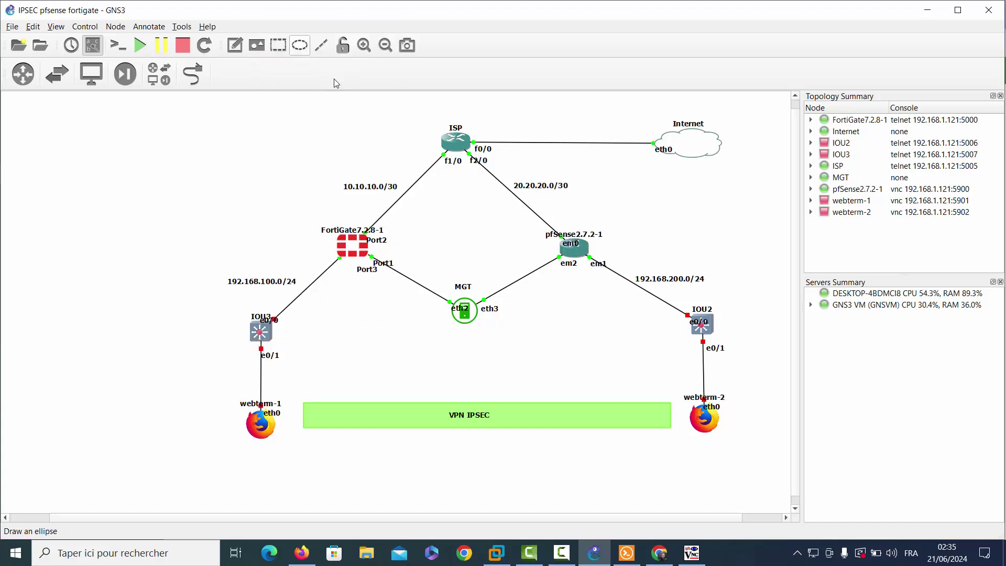
pyautogui.rightClick(705, 327)
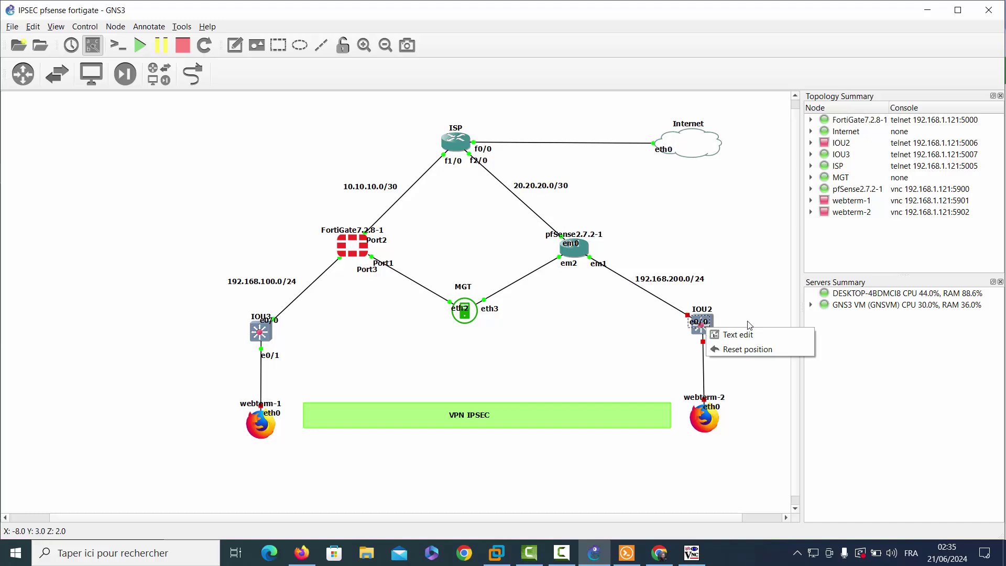
pyautogui.click(715, 326)
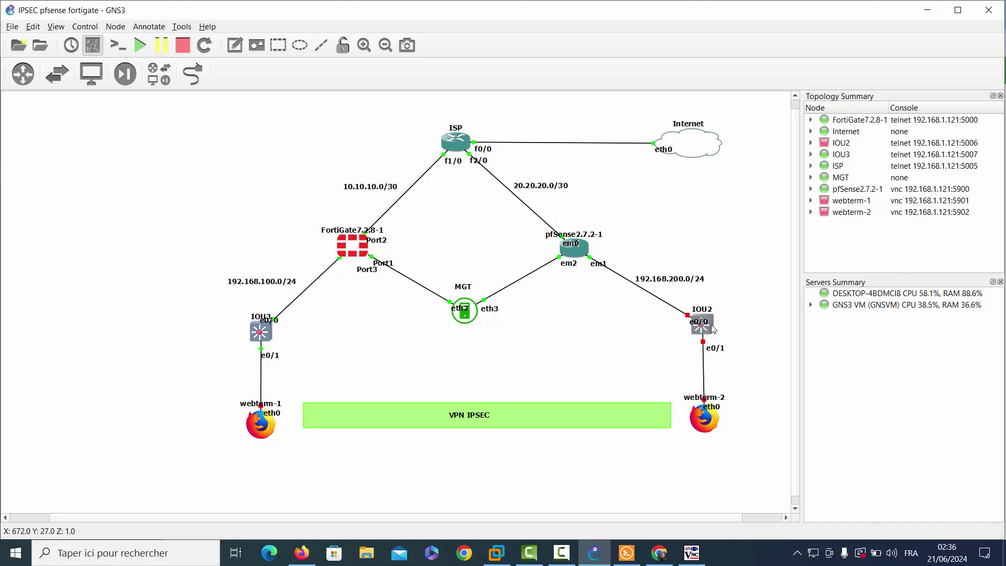
pyautogui.rightClick(713, 329)
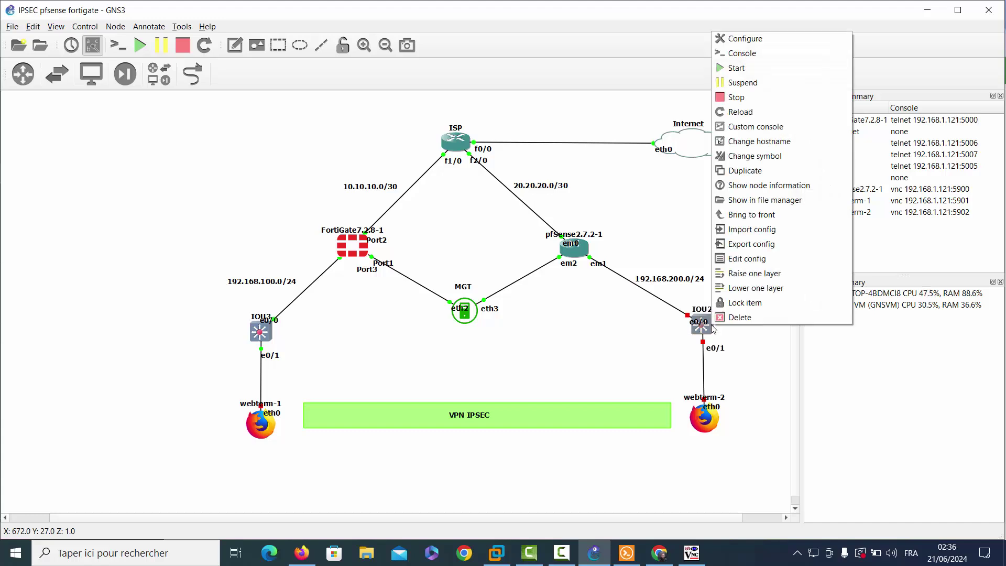
pyautogui.click(746, 68)
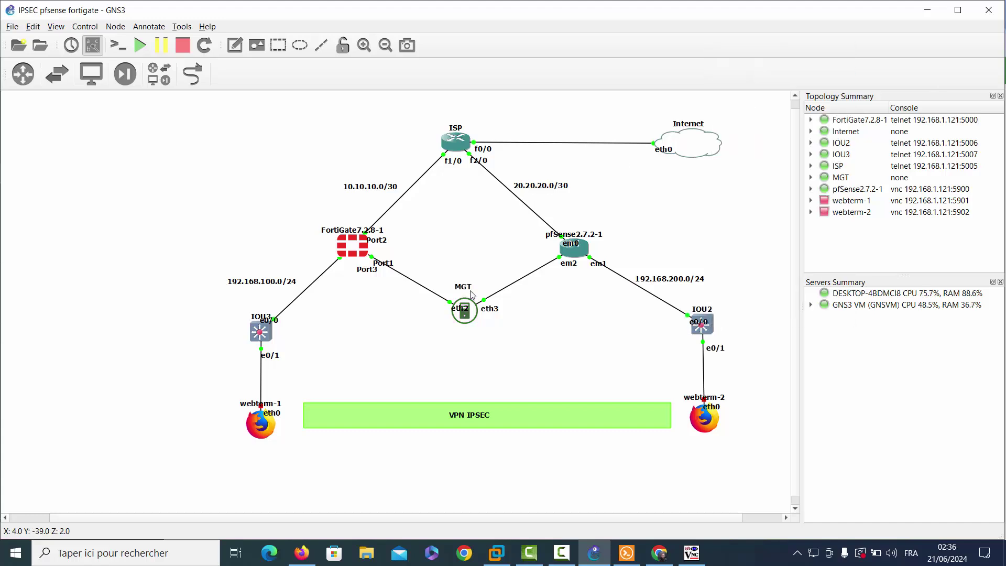
# Step: Start webterm-1 and webterm-2, then open webterm-1's VNC console
pyautogui.rightClick(262, 422)
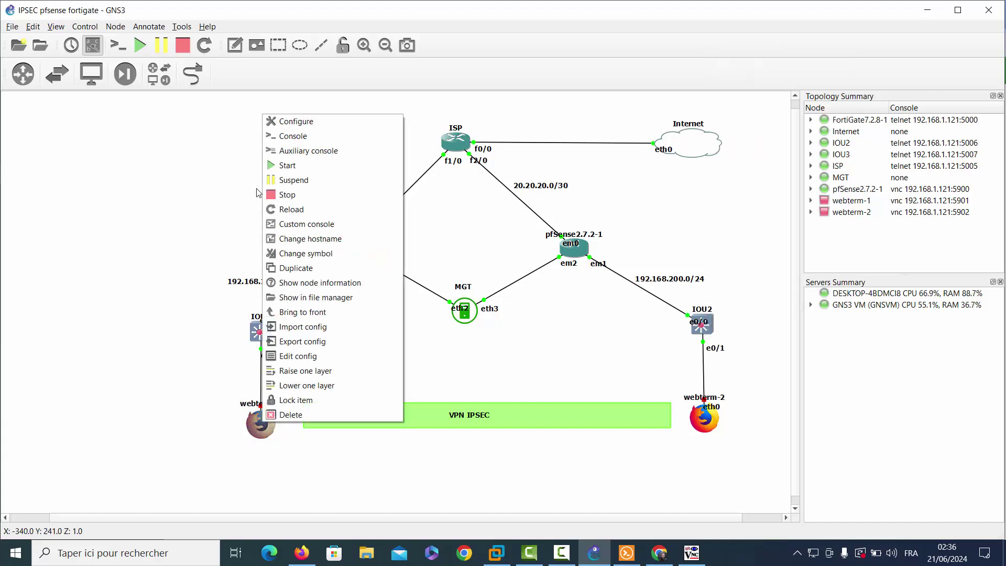
pyautogui.click(276, 167)
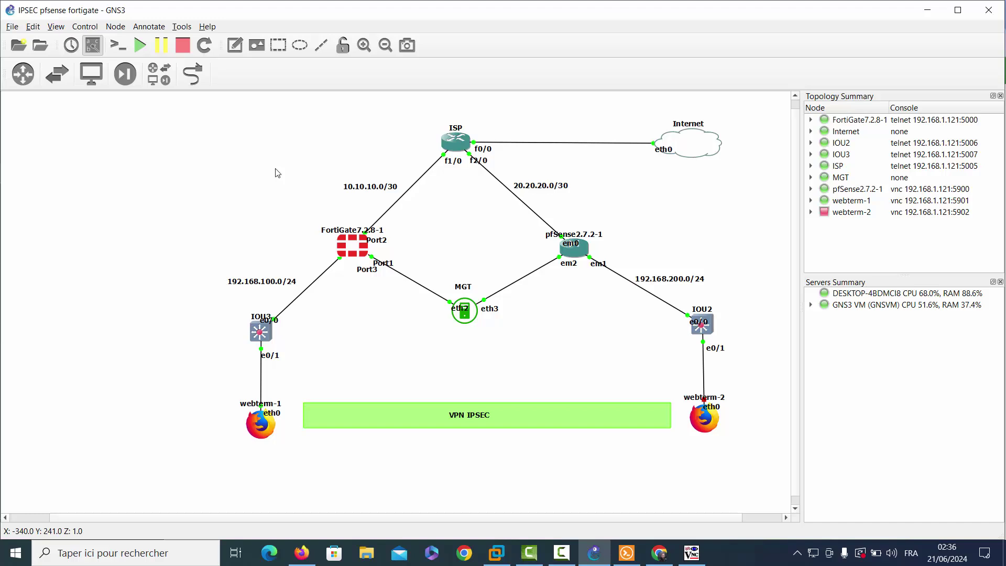
pyautogui.rightClick(711, 429)
pyautogui.click(735, 168)
pyautogui.doubleClick(258, 424)
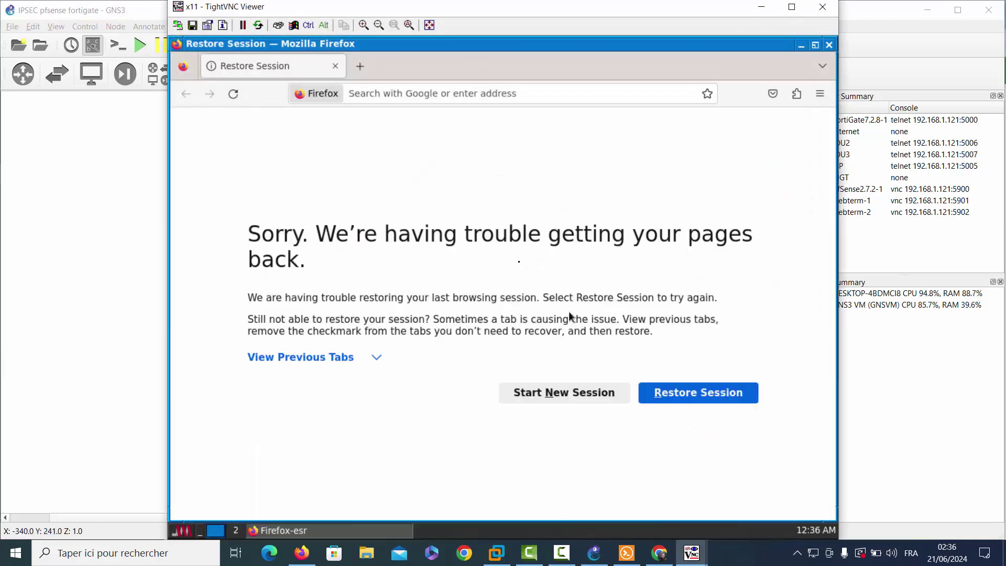
# Step: In a webterm-1 terminal, run ifconfig and ping 192.168.200.1, then view the FortiOS IPsec monitor
pyautogui.click(182, 531)
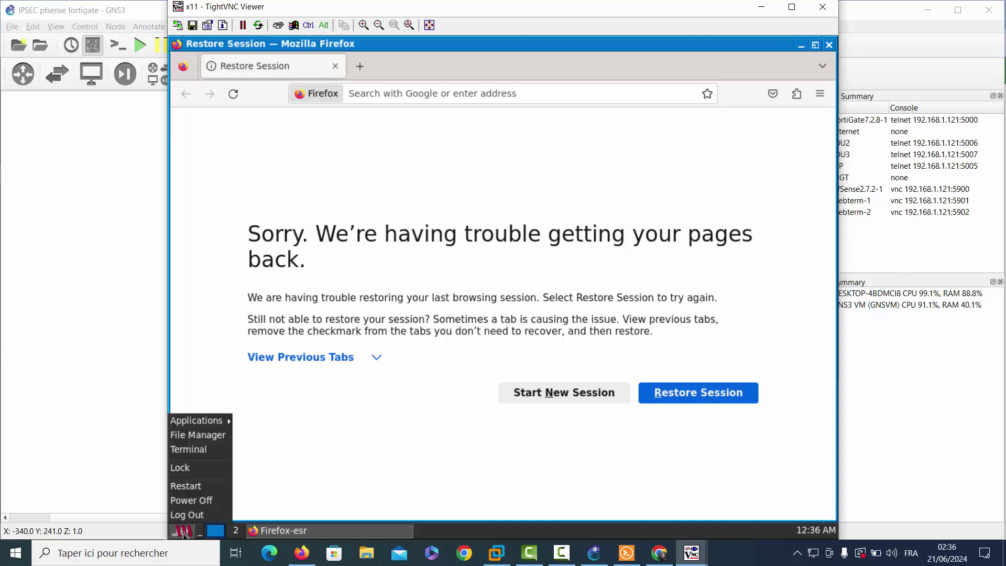
pyautogui.click(195, 452)
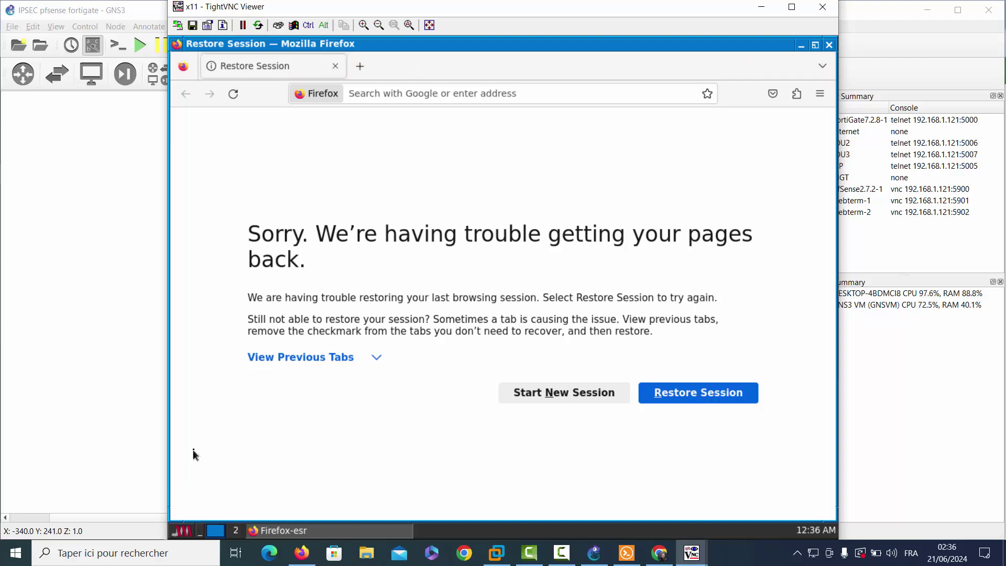
pyautogui.press('Return')
pyautogui.press('Return')
pyautogui.press('Return')
pyautogui.press('Return')
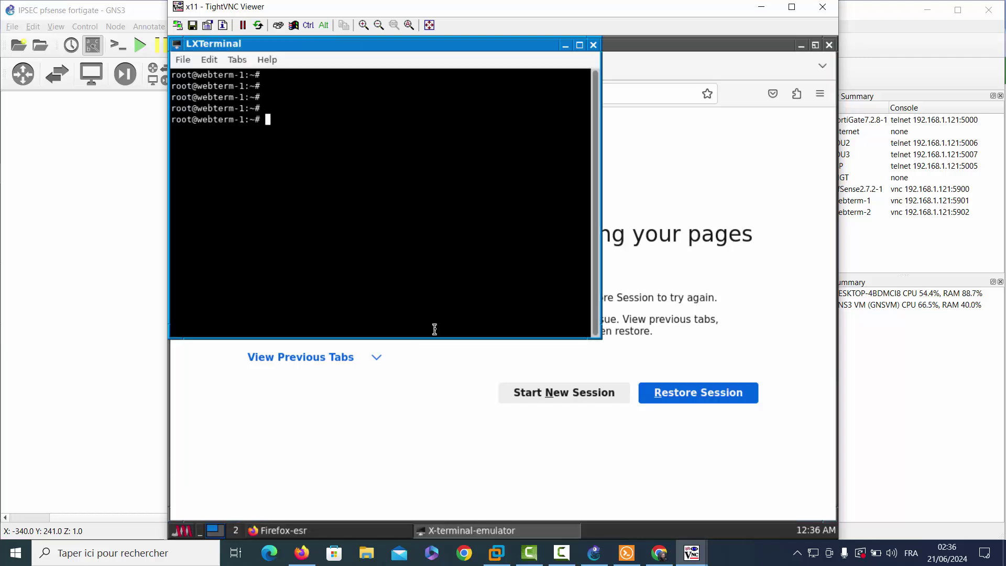
pyautogui.write('ifconfig')
pyautogui.press('Return')
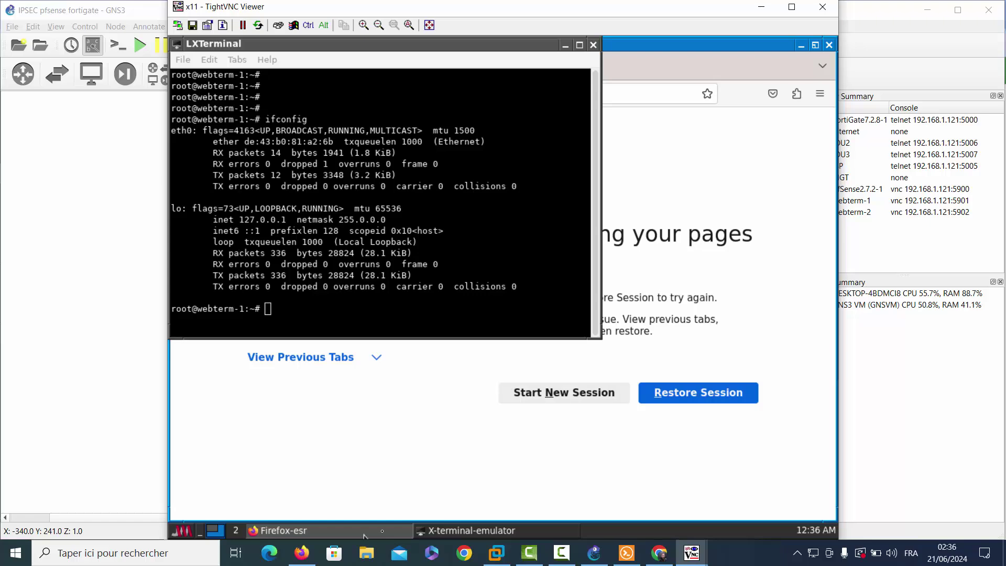
pyautogui.click(658, 554)
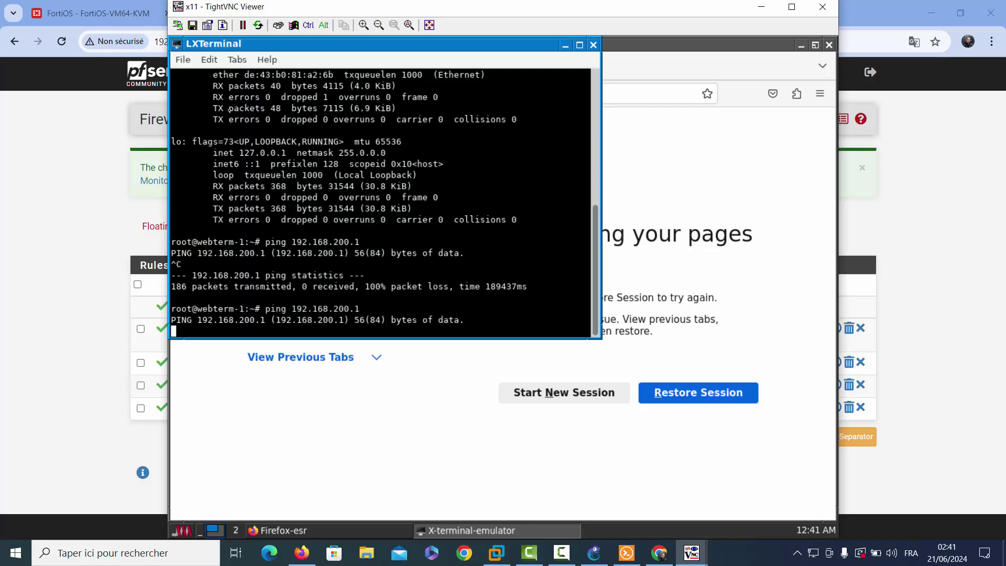
pyautogui.click(97, 11)
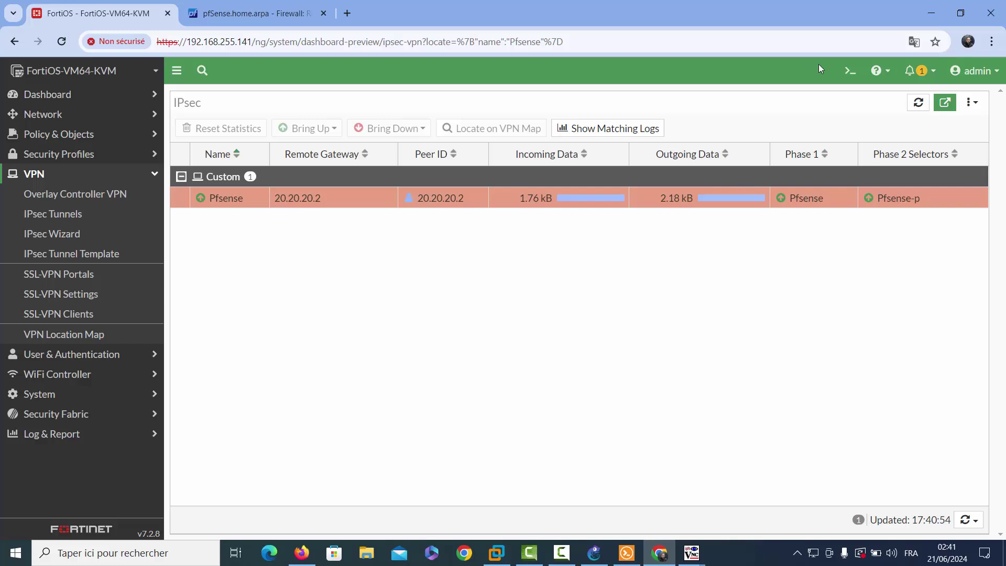
pyautogui.click(849, 70)
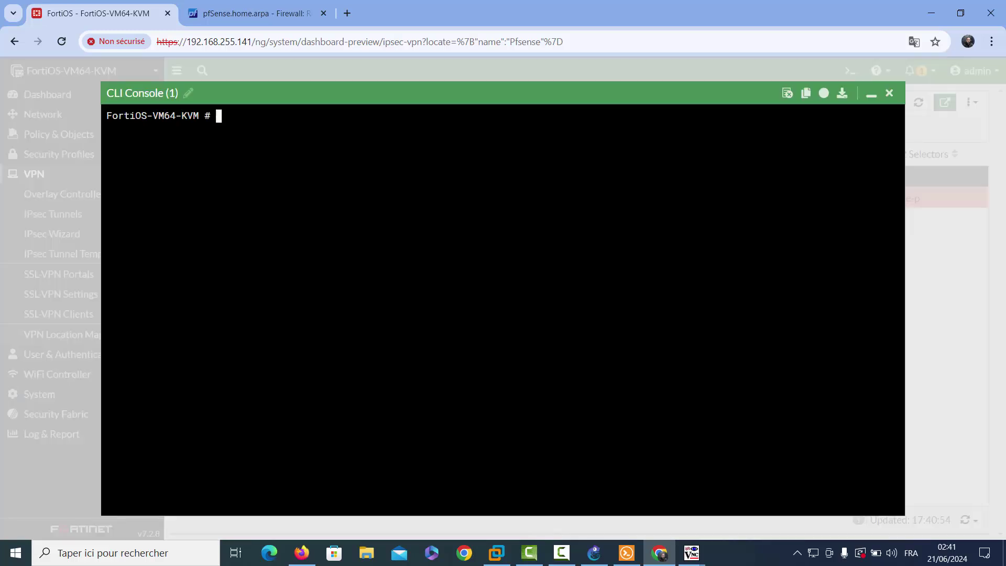
pyautogui.click(890, 93)
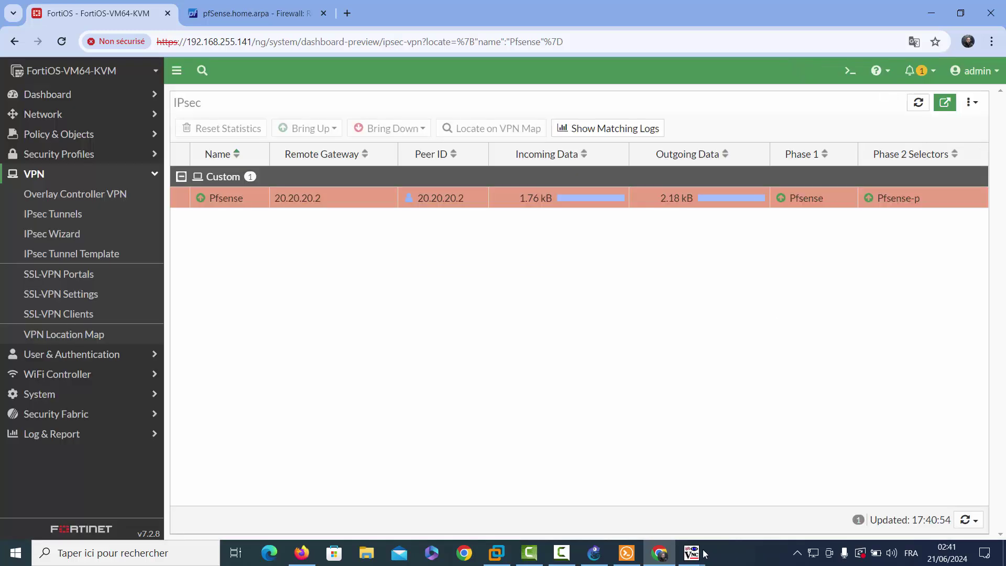
pyautogui.moveTo(692, 552)
pyautogui.click(778, 491)
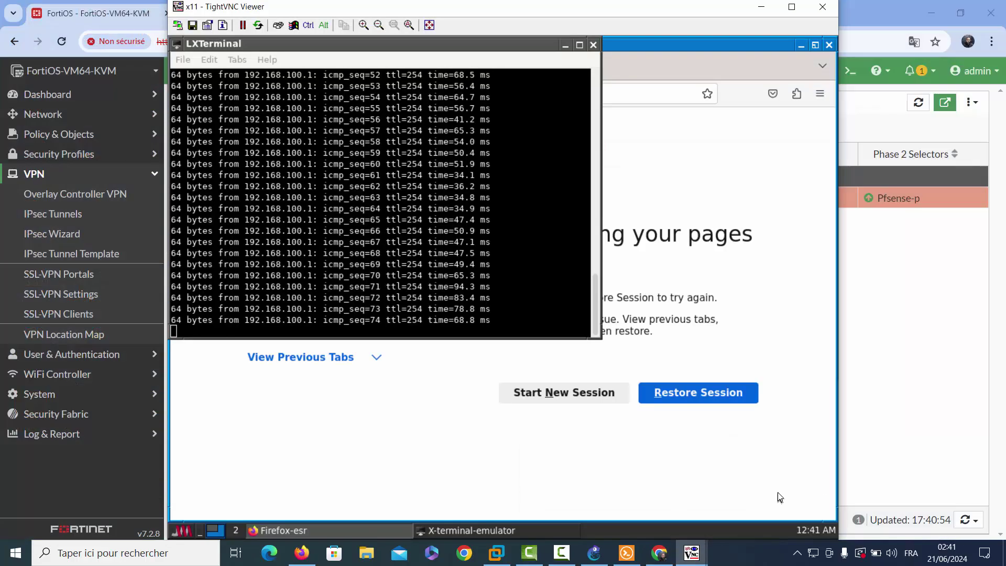
pyautogui.click(543, 243)
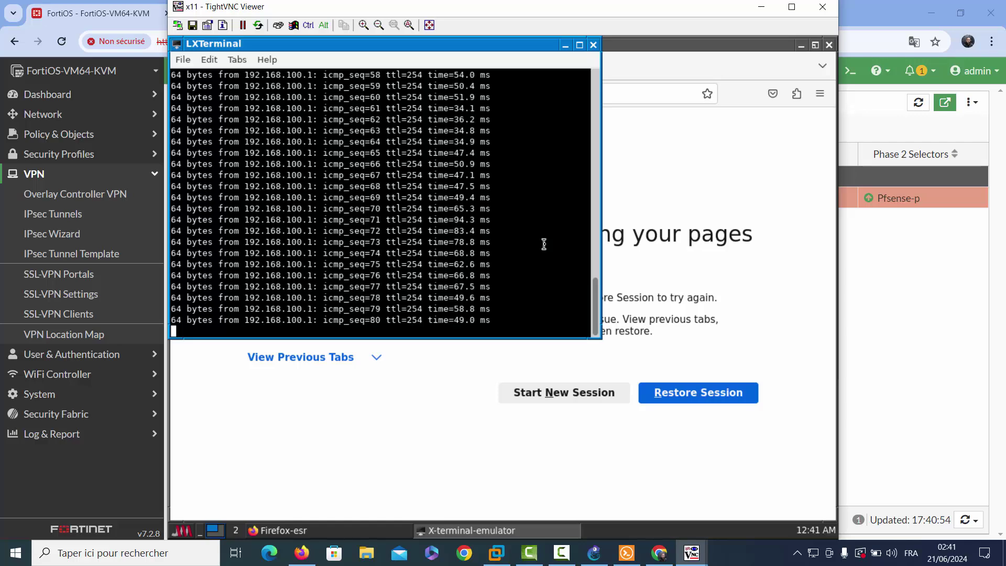
pyautogui.click(895, 380)
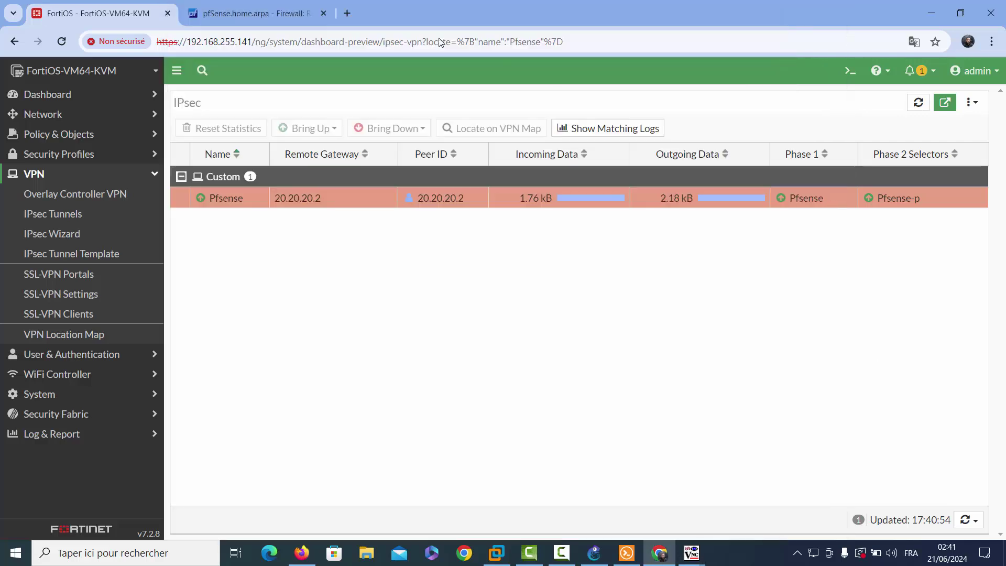
# Step: Add an IPv4 any-protocol pass rule atop pfSense's IPsec interface rules and apply it
pyautogui.click(278, 14)
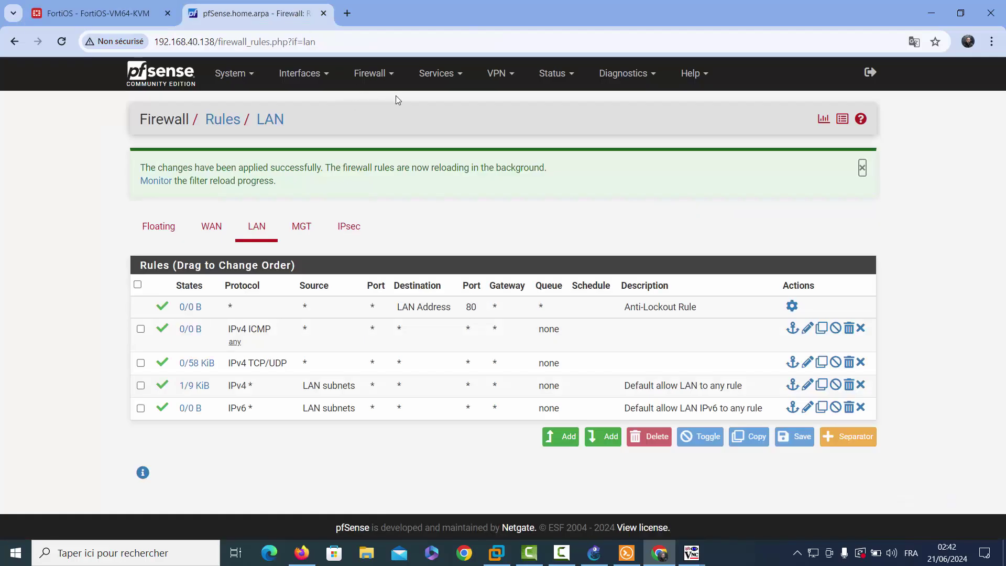
pyautogui.click(349, 225)
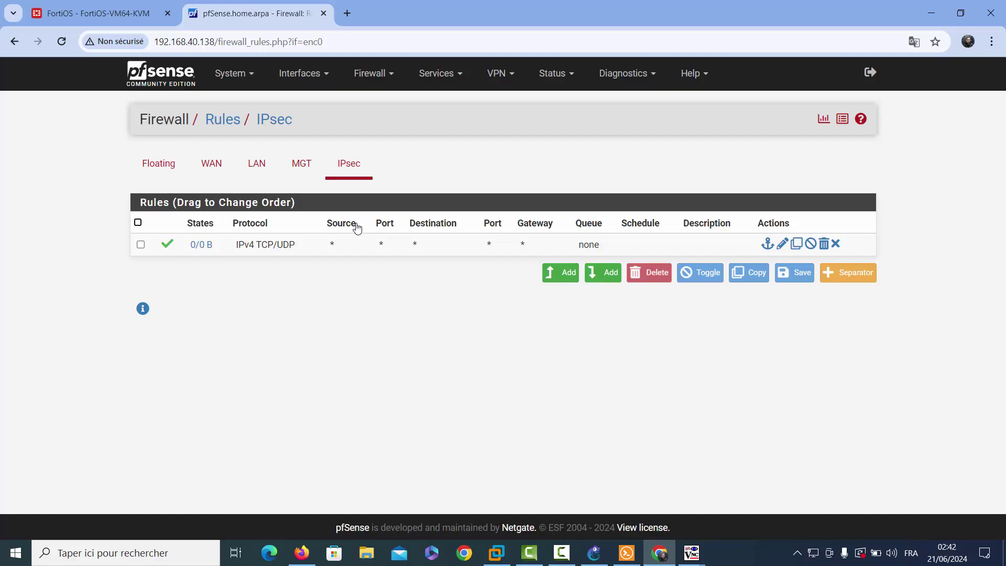
pyautogui.click(560, 273)
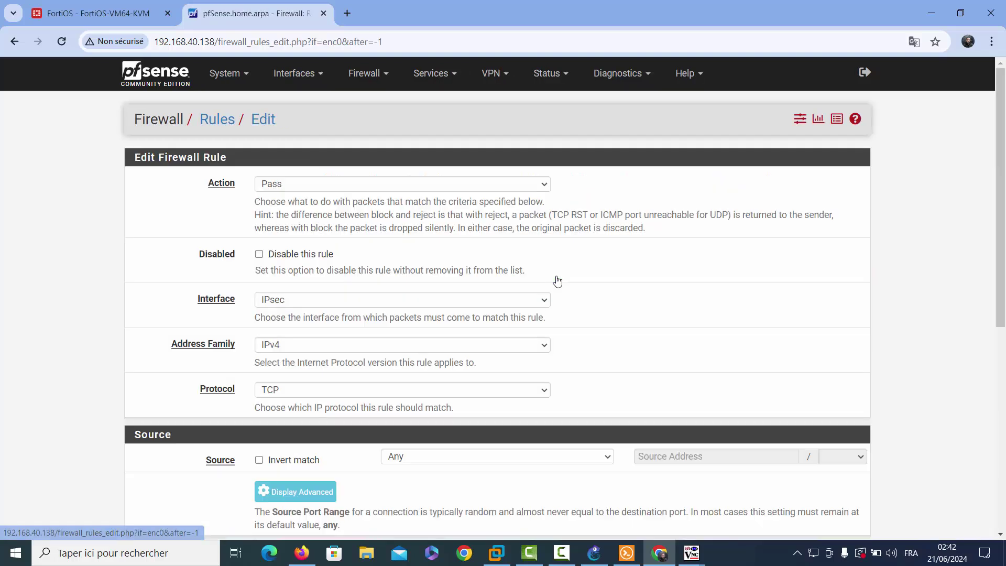
pyautogui.click(398, 391)
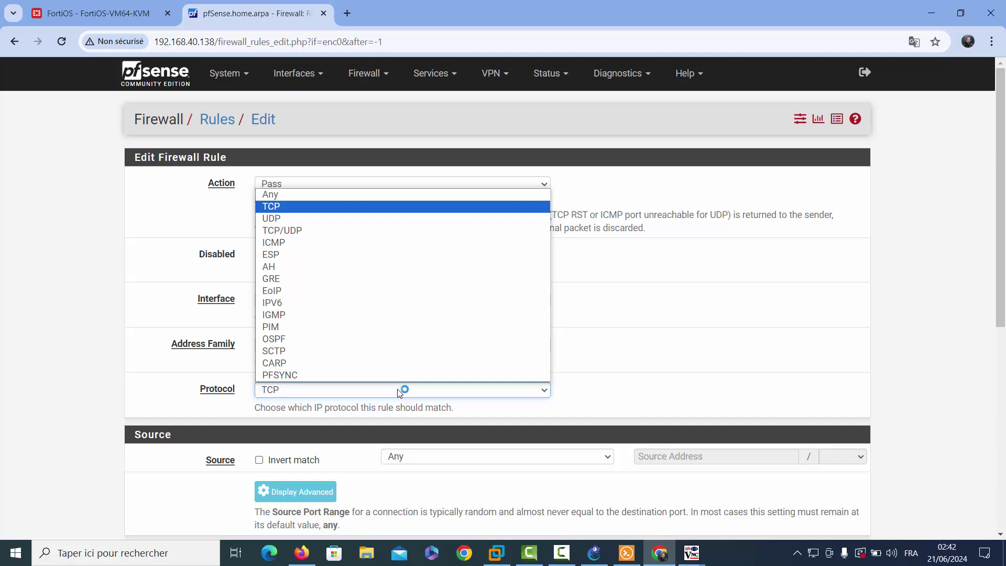
pyautogui.click(311, 202)
pyautogui.scroll(-5, 989, 466)
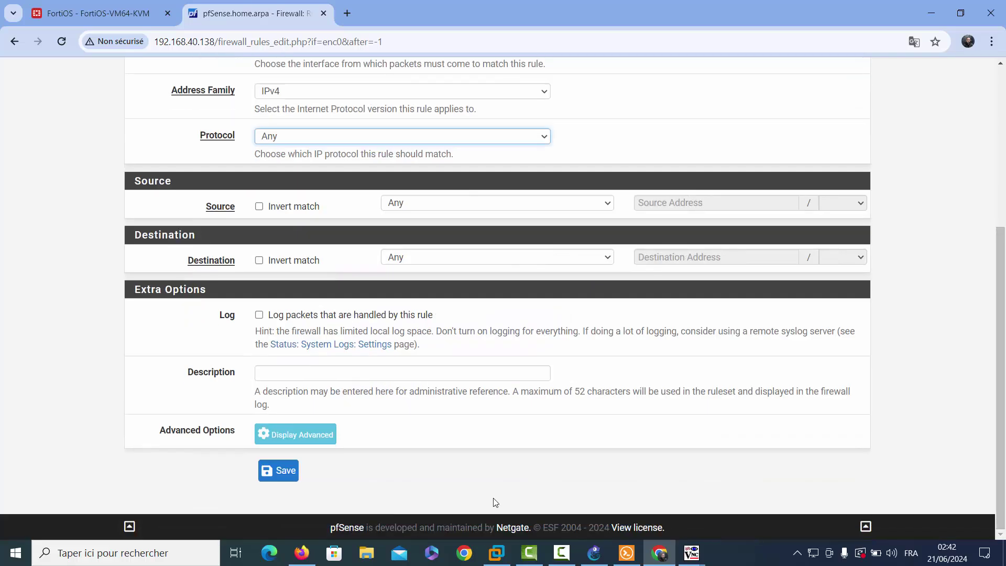
pyautogui.click(268, 473)
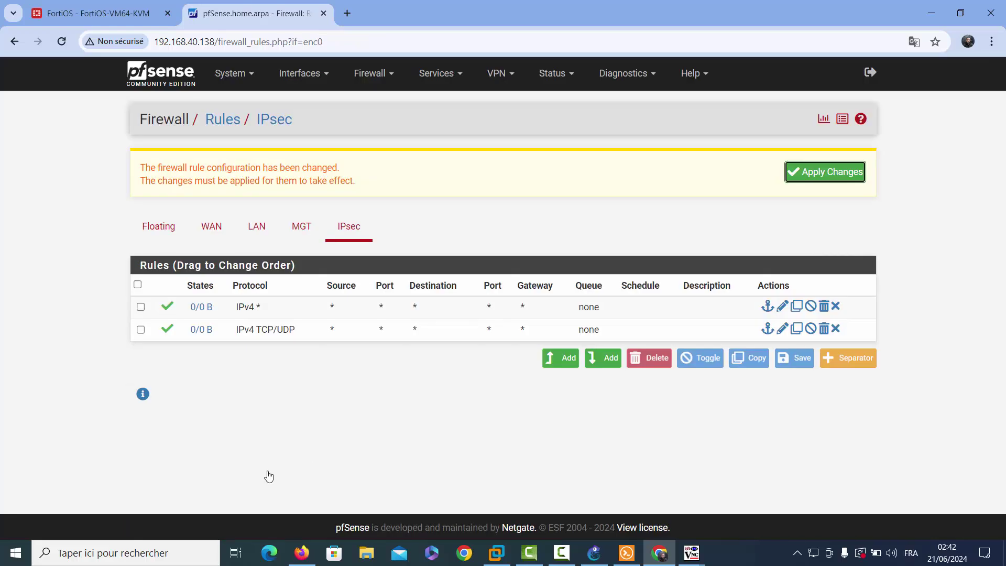
pyautogui.click(807, 171)
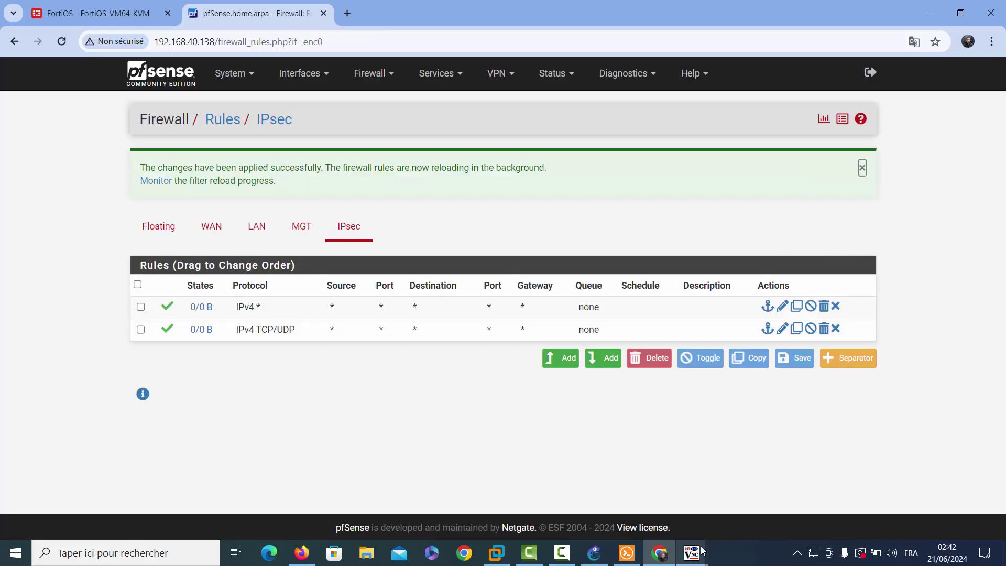
# Step: In webterm-1's terminal, stop the running ping and rerun ping 192.168.200.1
pyautogui.moveTo(702, 550)
pyautogui.click(693, 491)
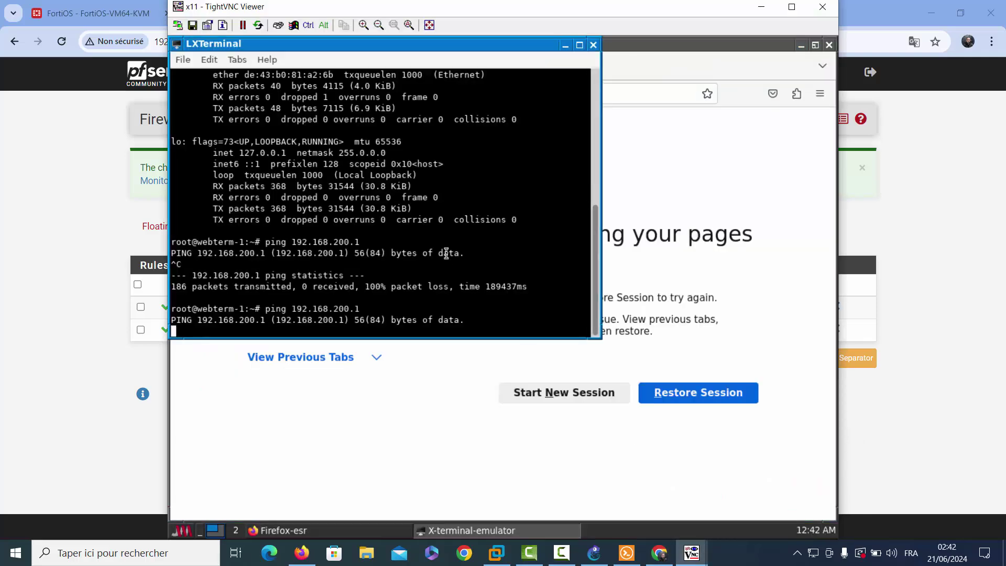
pyautogui.press('ctrl')
pyautogui.hotkey('ctrl', 'c')
pyautogui.press('Up')
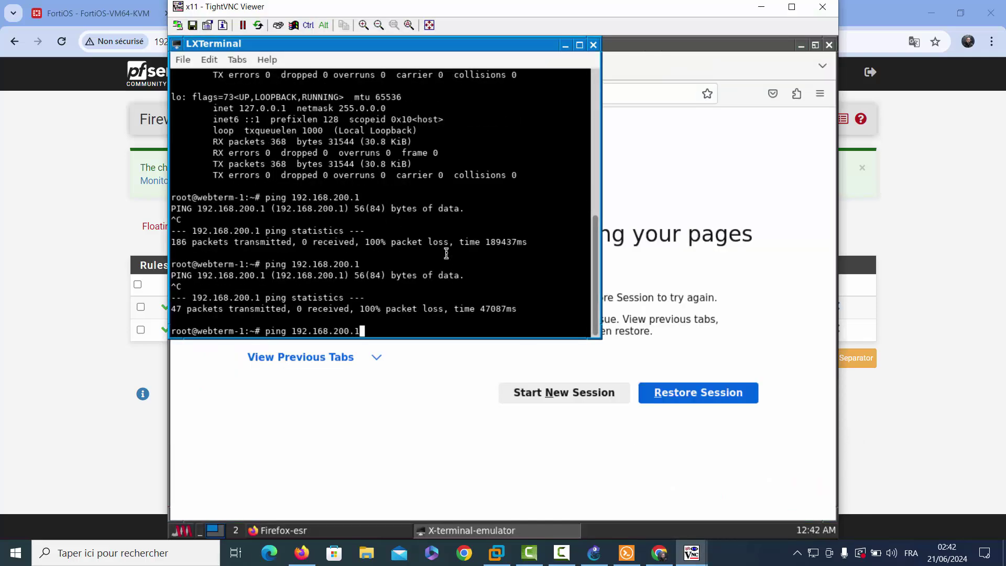
pyautogui.press('Return')
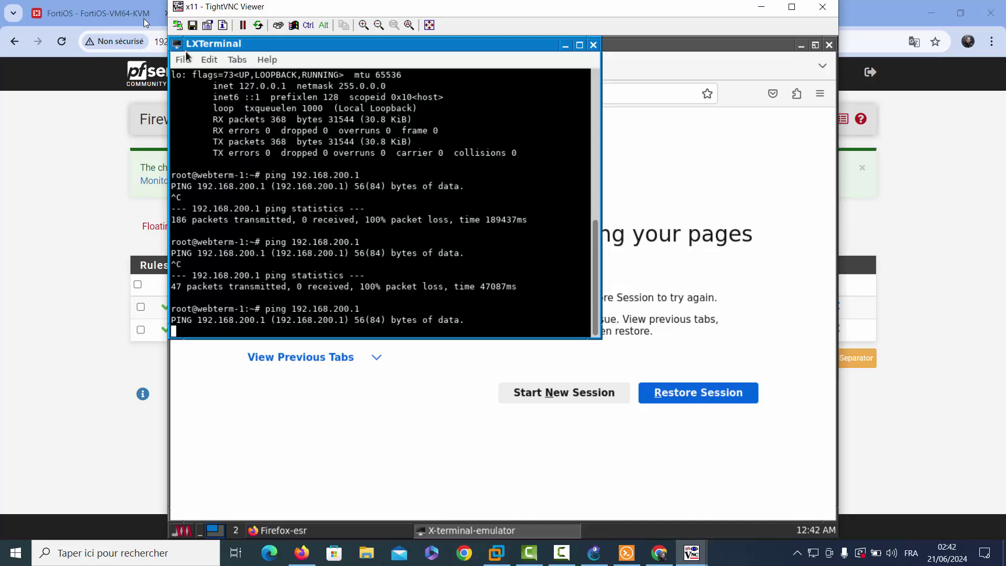
# Step: Check the IPsec tunnel monitor and open the Outvpn firewall policy for editing
pyautogui.click(117, 4)
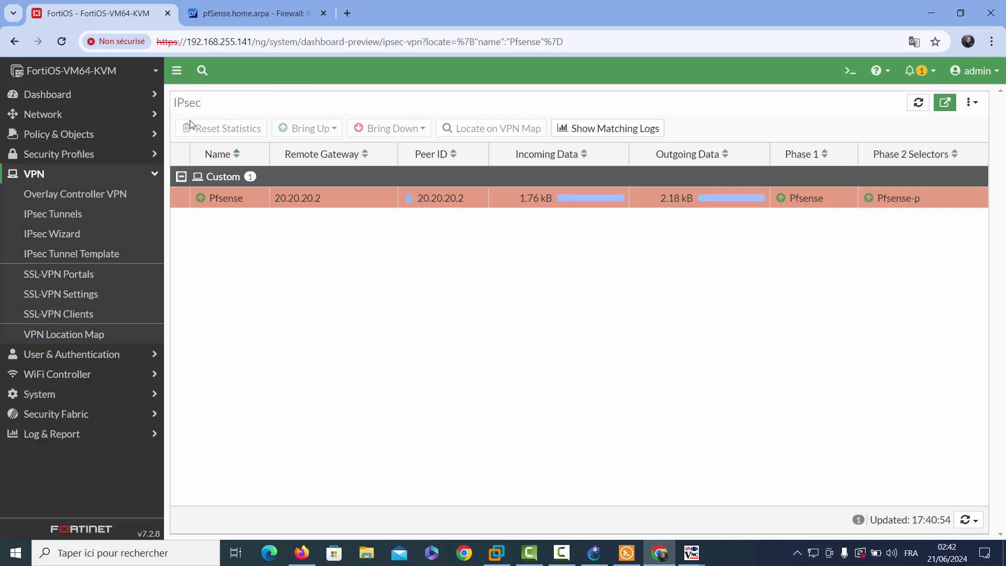
pyautogui.click(74, 135)
pyautogui.click(76, 157)
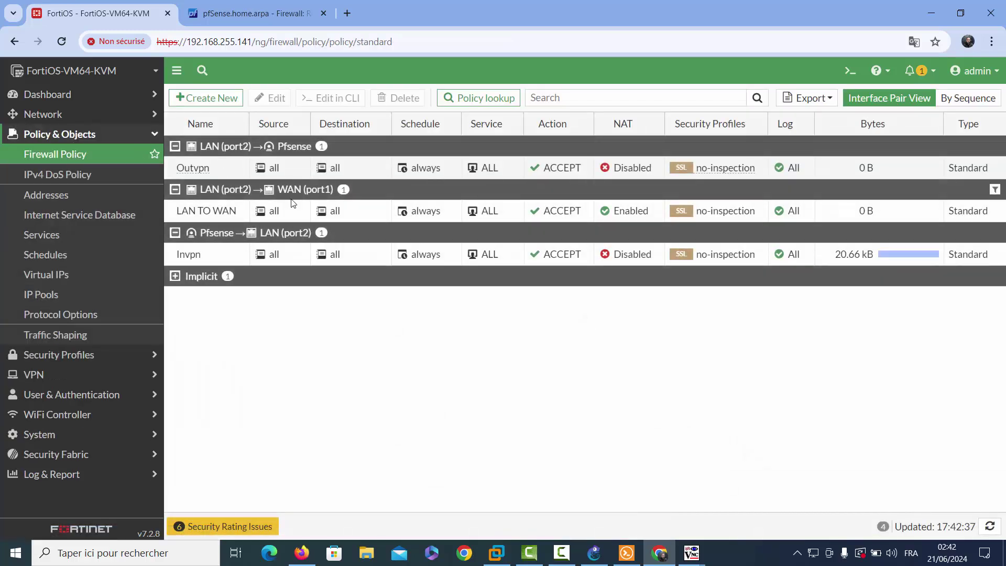
pyautogui.click(202, 172)
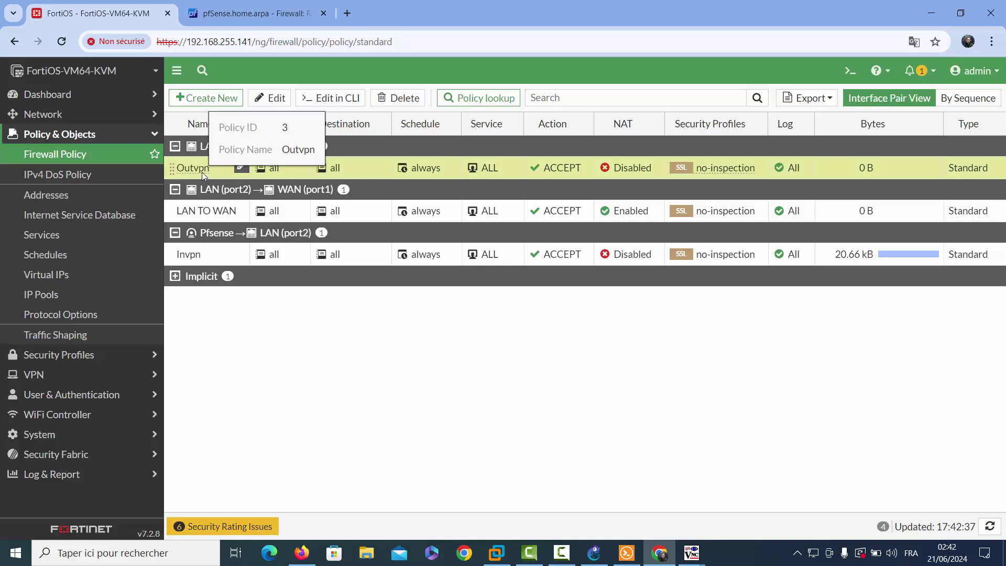
pyautogui.click(271, 102)
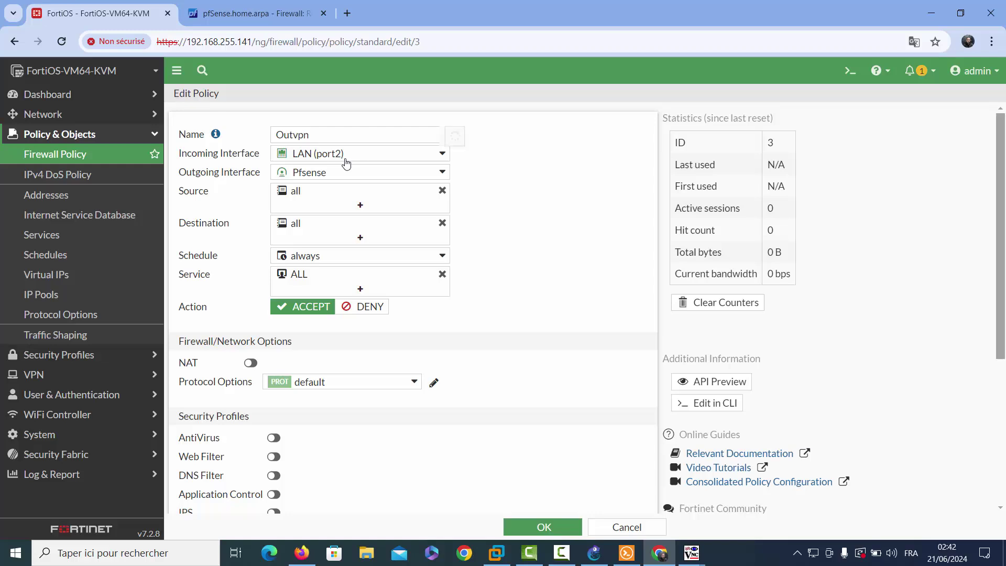
# Step: Restart the webterm's ping to 192.168.200.1 in LXTerminal
pyautogui.moveTo(346, 163)
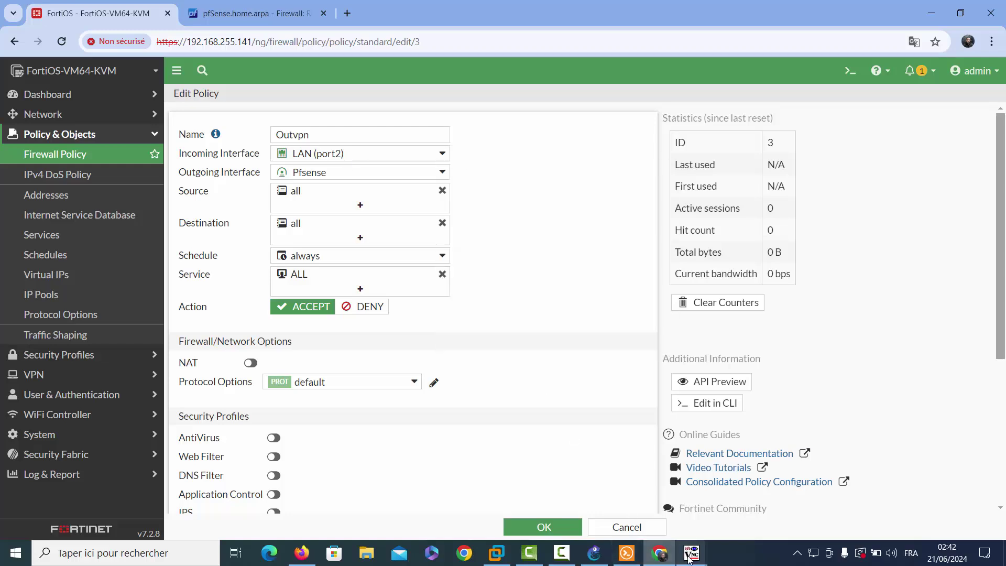
pyautogui.moveTo(692, 552)
pyautogui.click(611, 492)
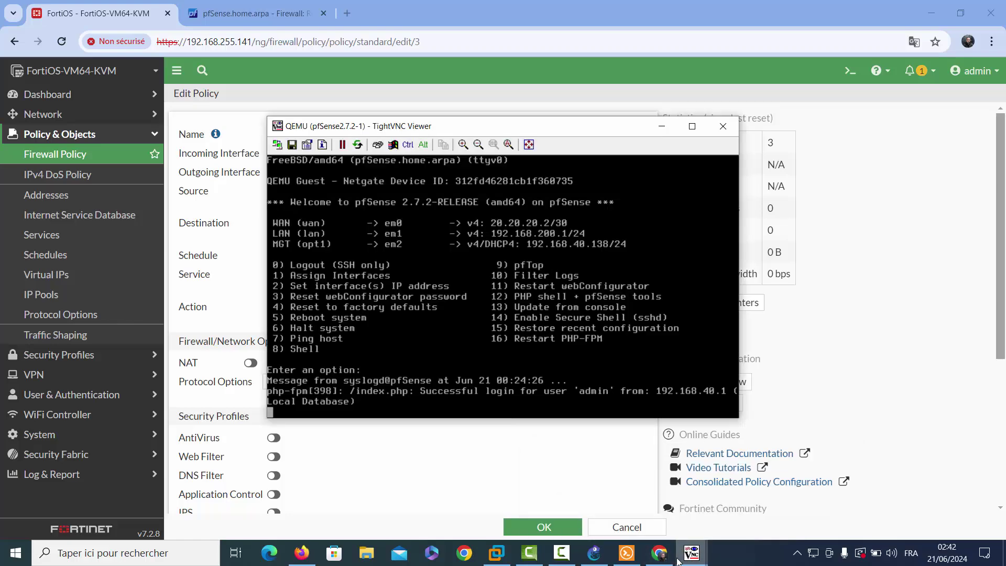
pyautogui.click(704, 498)
pyautogui.click(491, 299)
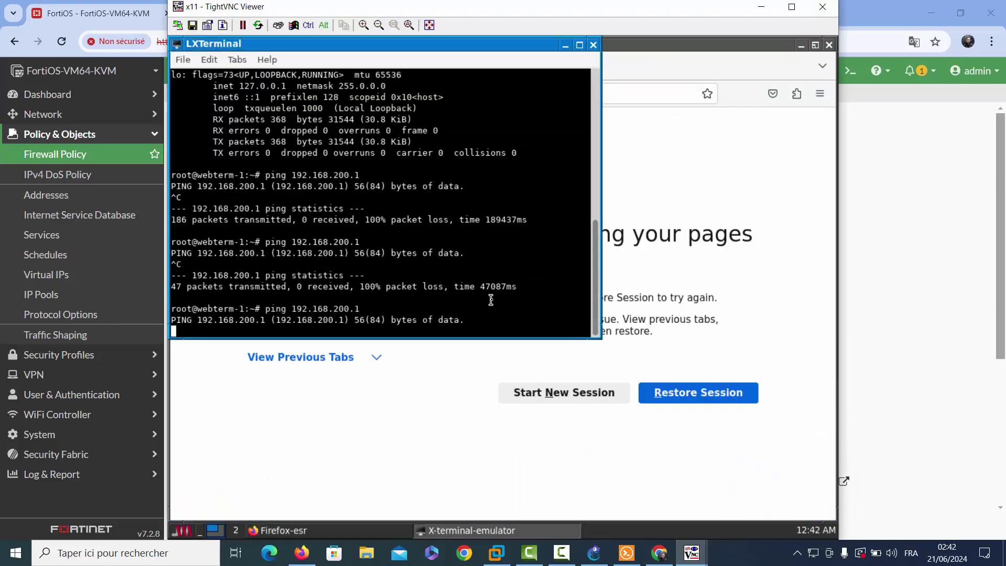
pyautogui.hotkey('ctrl', 'c')
pyautogui.press('Up')
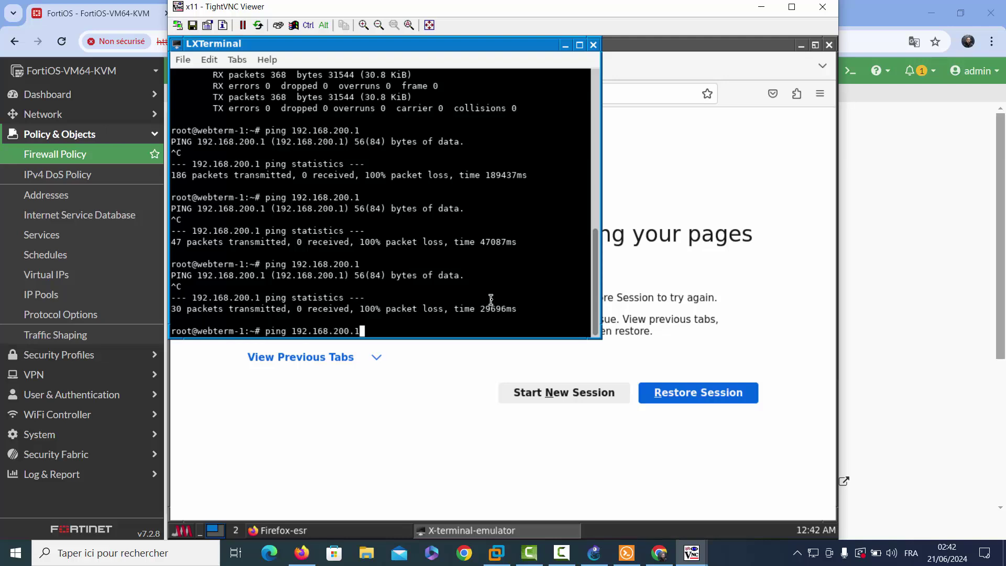
pyautogui.press('Return')
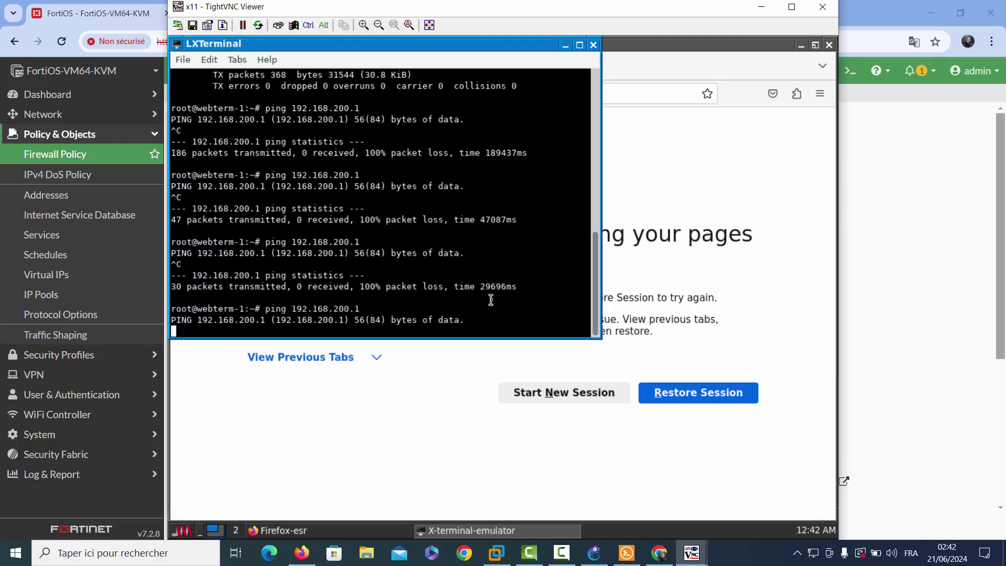
# Step: Check the FortiOS static route to 192.168.200.0/24 through the Pfsense tunnel
pyautogui.hotkey('alt', 'Tab')
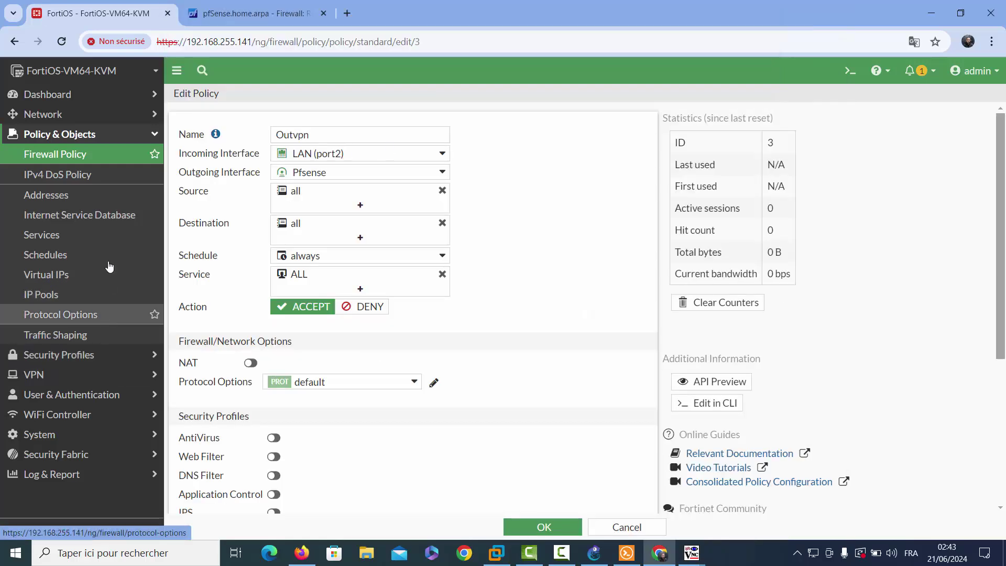
pyautogui.click(86, 114)
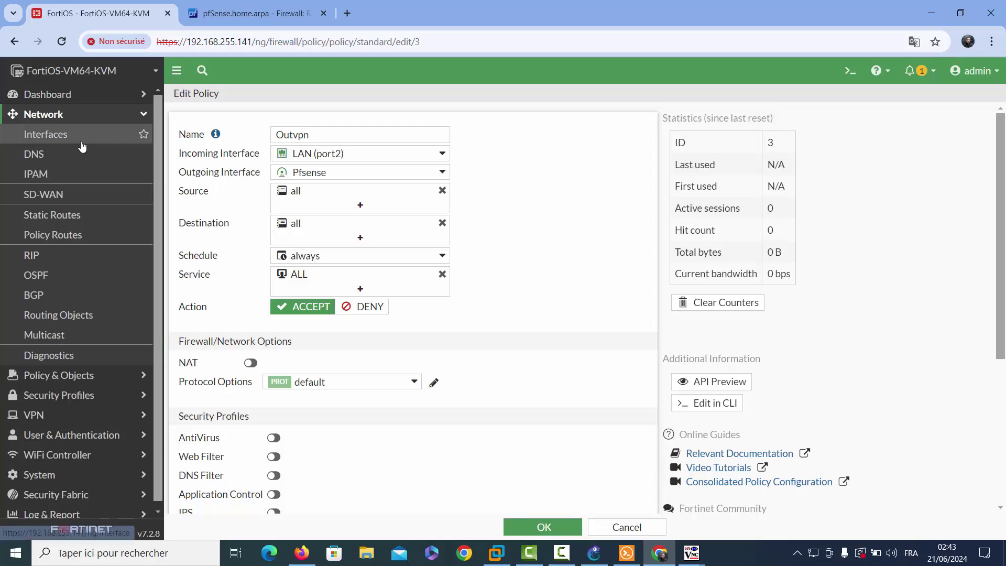
pyautogui.click(74, 216)
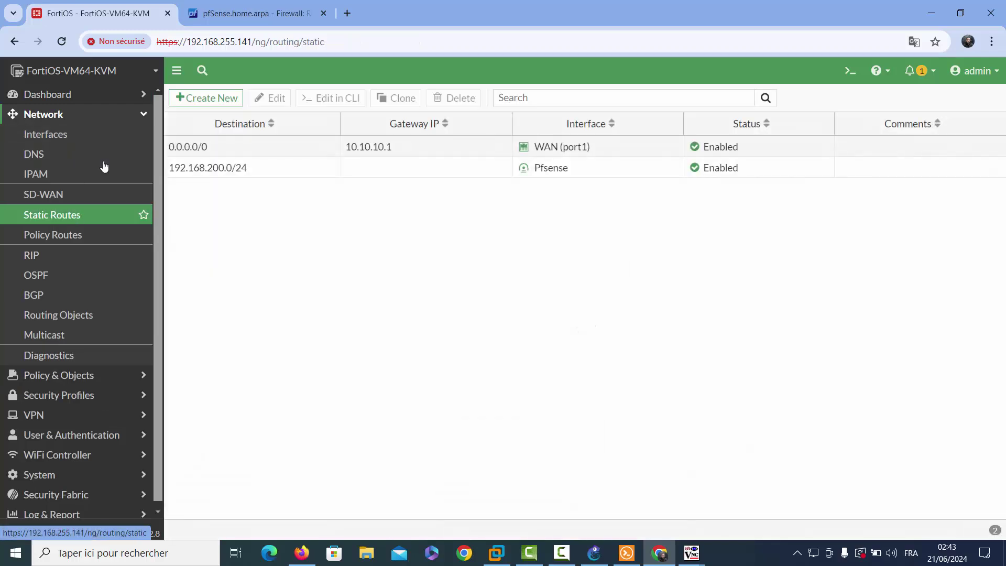
pyautogui.click(212, 15)
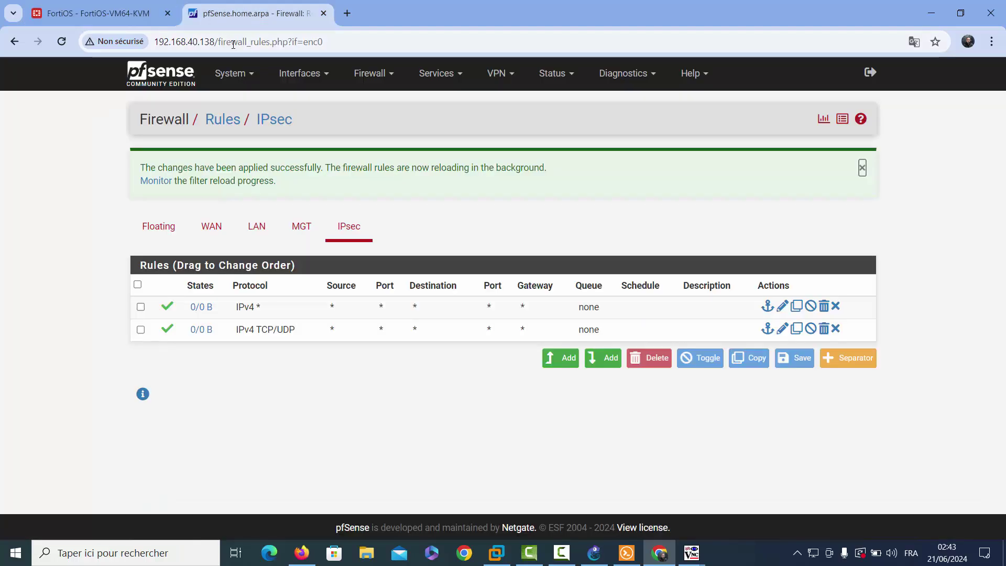
# Step: Review pfSense's routing gateways and the webterm terminal pinging 192.168.100.1
pyautogui.click(216, 81)
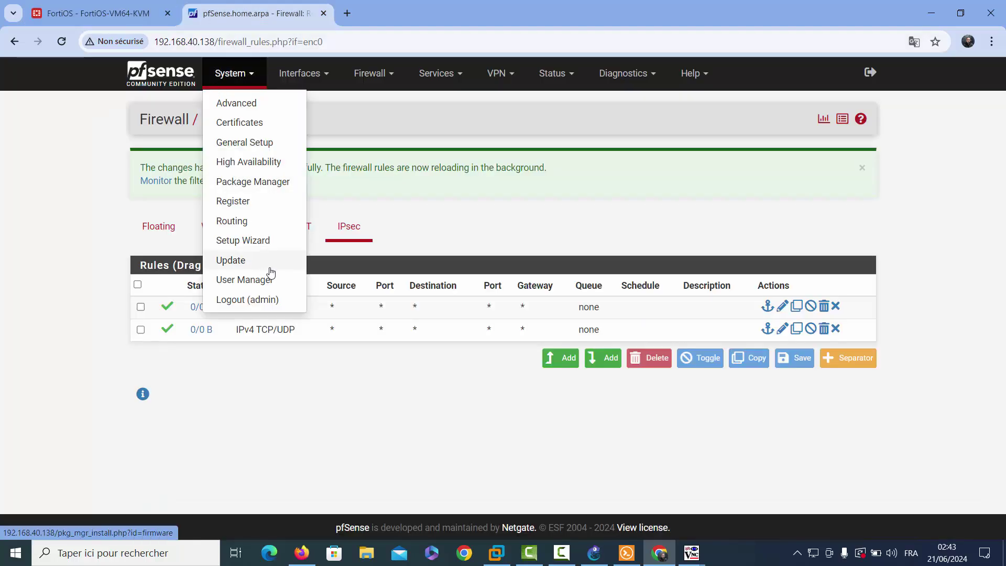
pyautogui.click(246, 224)
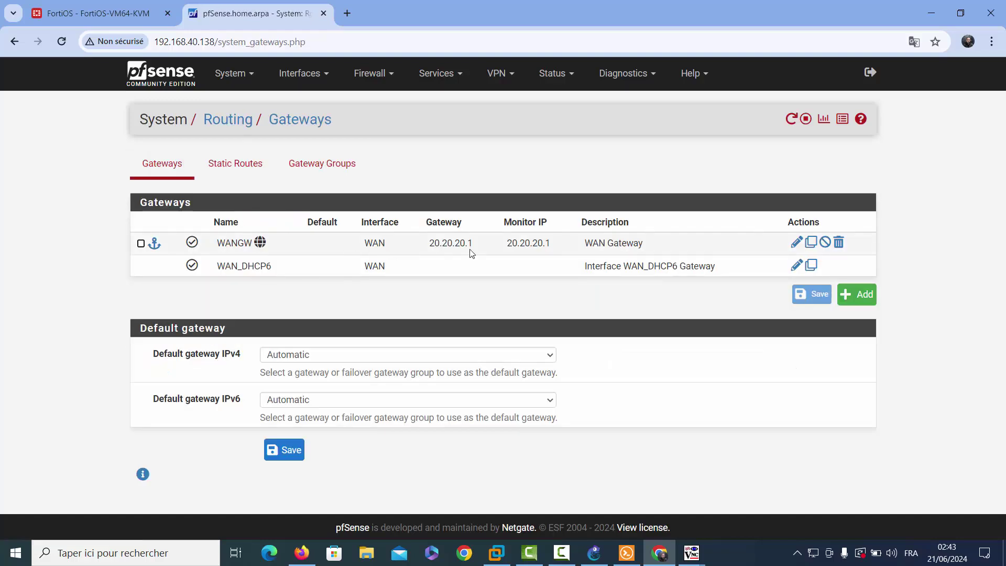
pyautogui.click(550, 88)
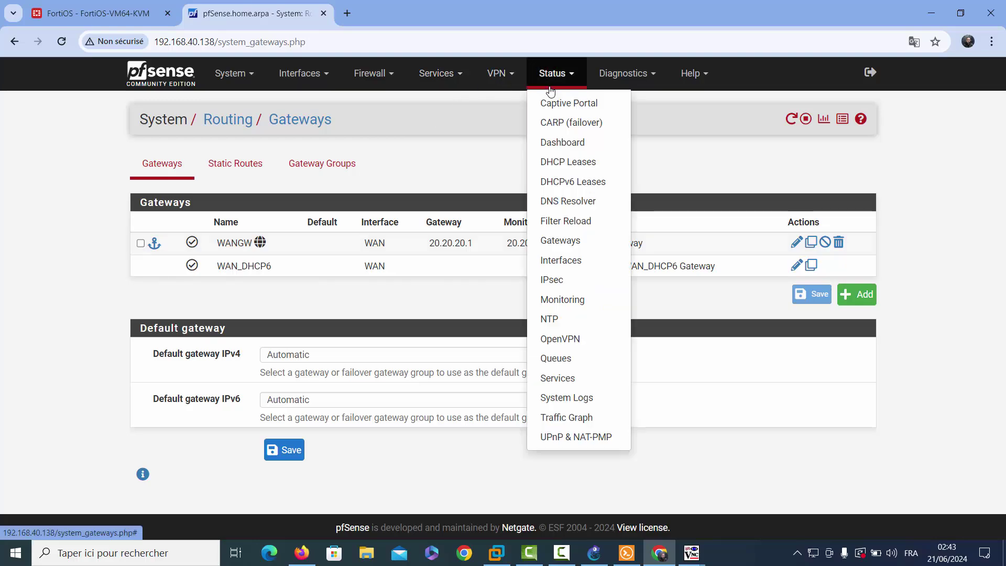
pyautogui.click(692, 554)
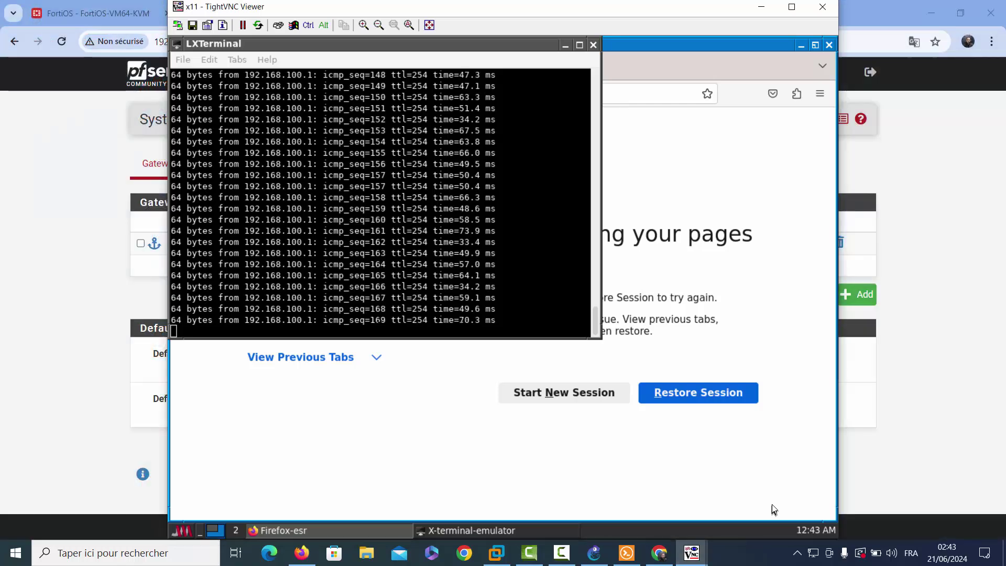
pyautogui.click(711, 561)
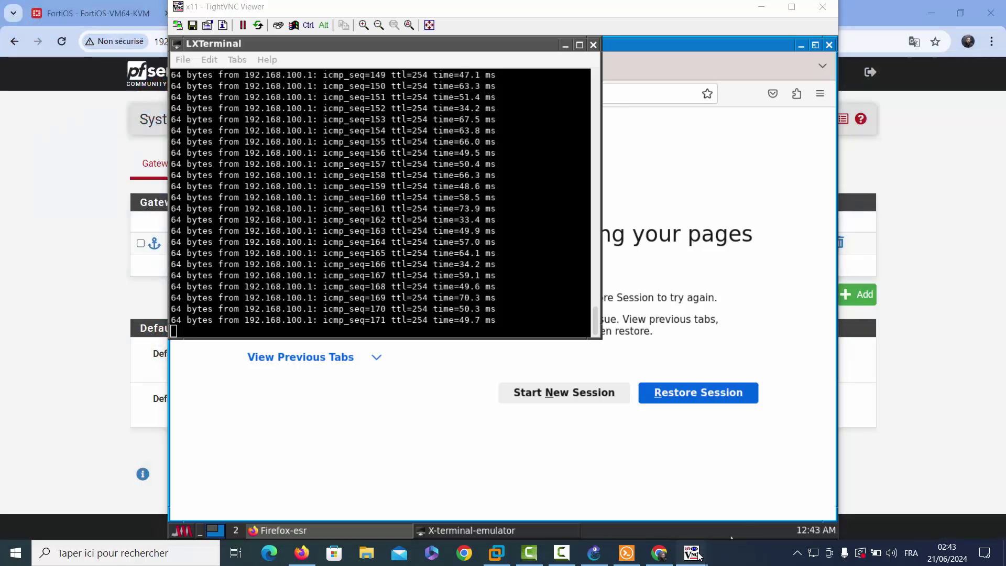
pyautogui.moveTo(697, 554)
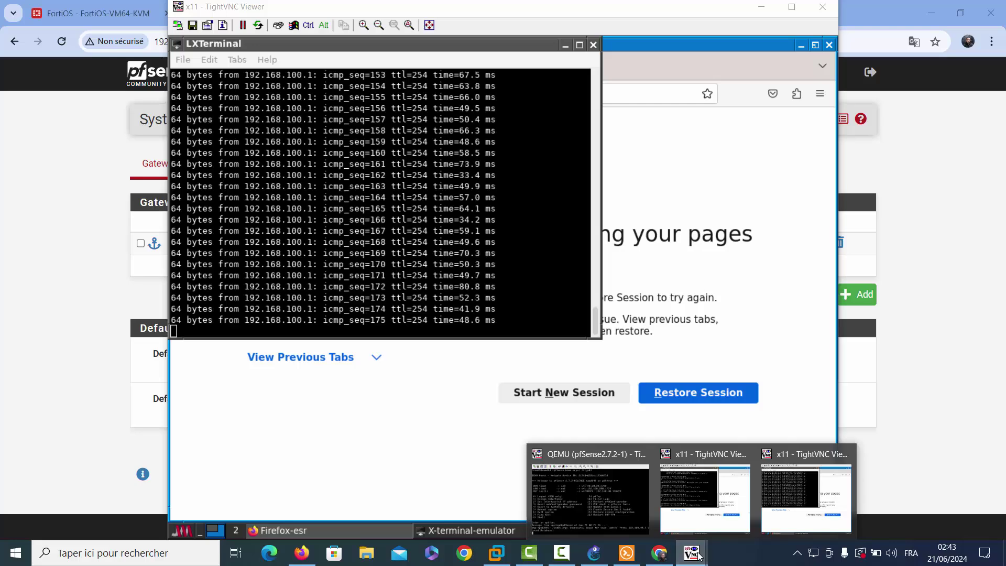
pyautogui.click(886, 460)
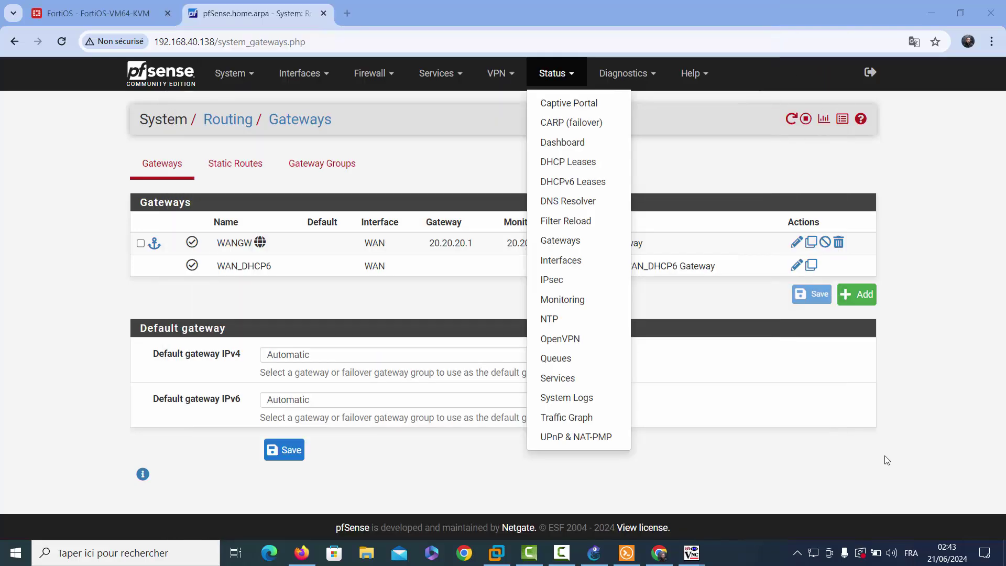
# Step: Show pfSense's LAN firewall rules with the ICMP and TCP/UDP pass rules
pyautogui.moveTo(373, 73)
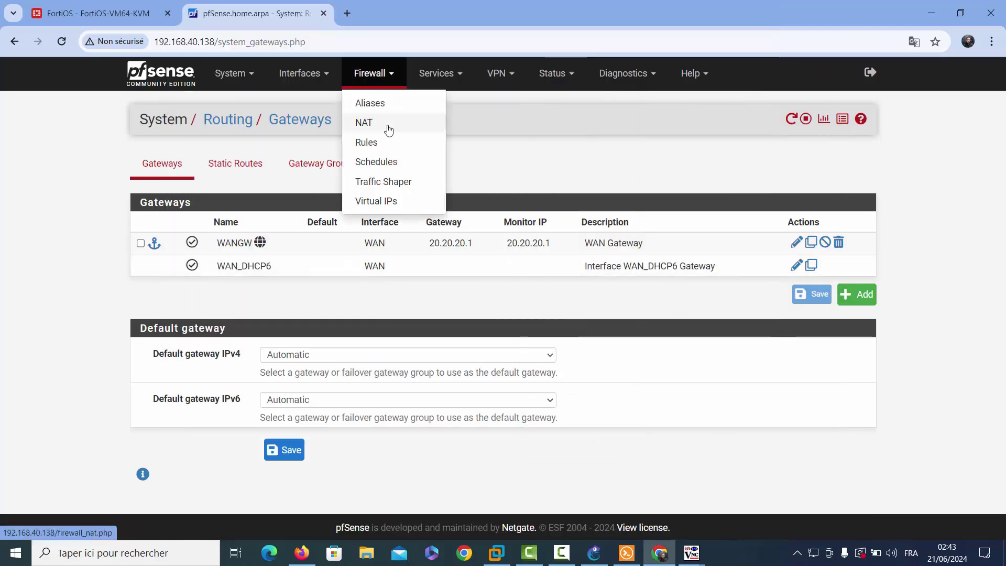
pyautogui.click(389, 141)
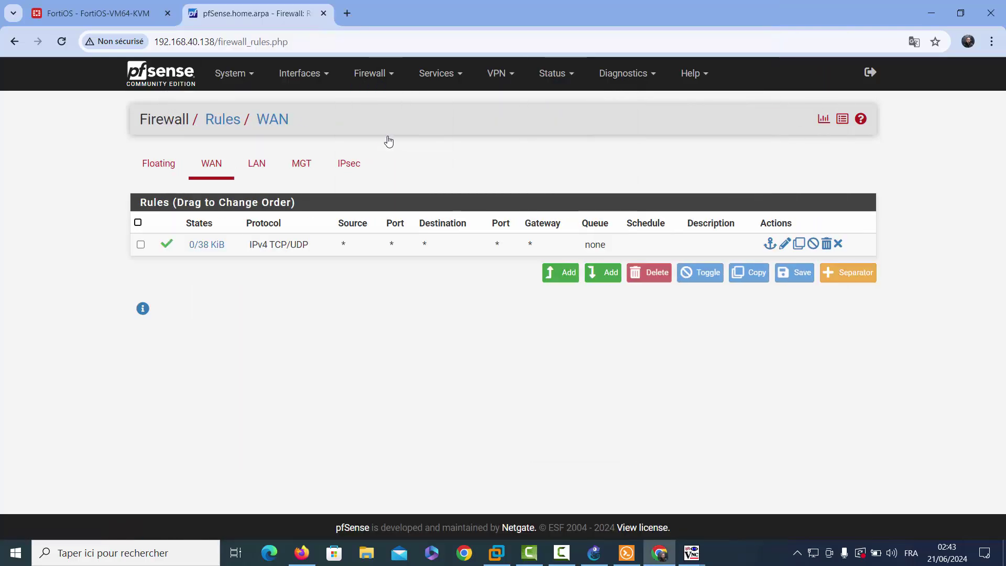
pyautogui.click(251, 181)
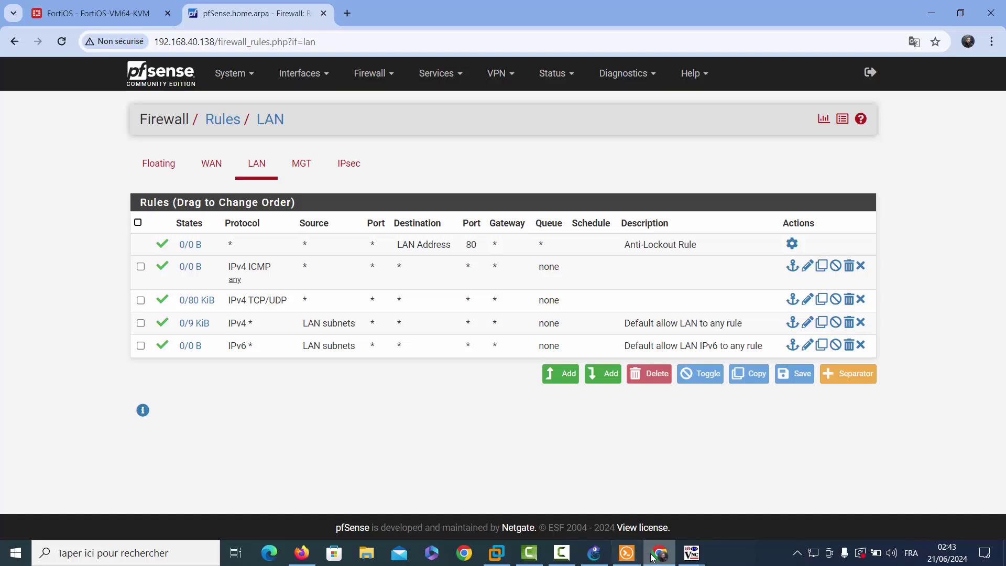
pyautogui.click(692, 553)
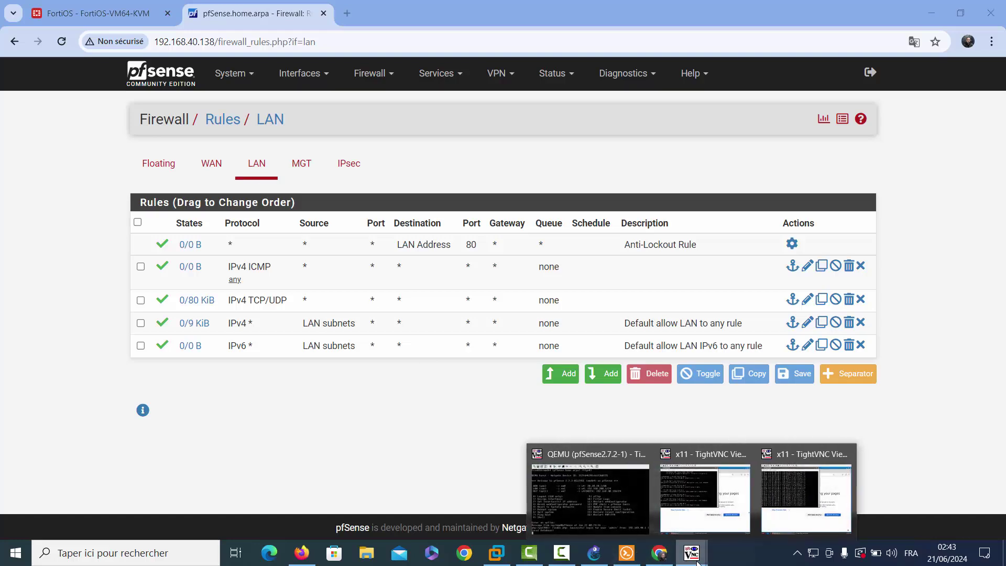
# Step: Load 192.168.100.1 in the webterm's Firefox and accept the self-signed certificate risk
pyautogui.click(702, 485)
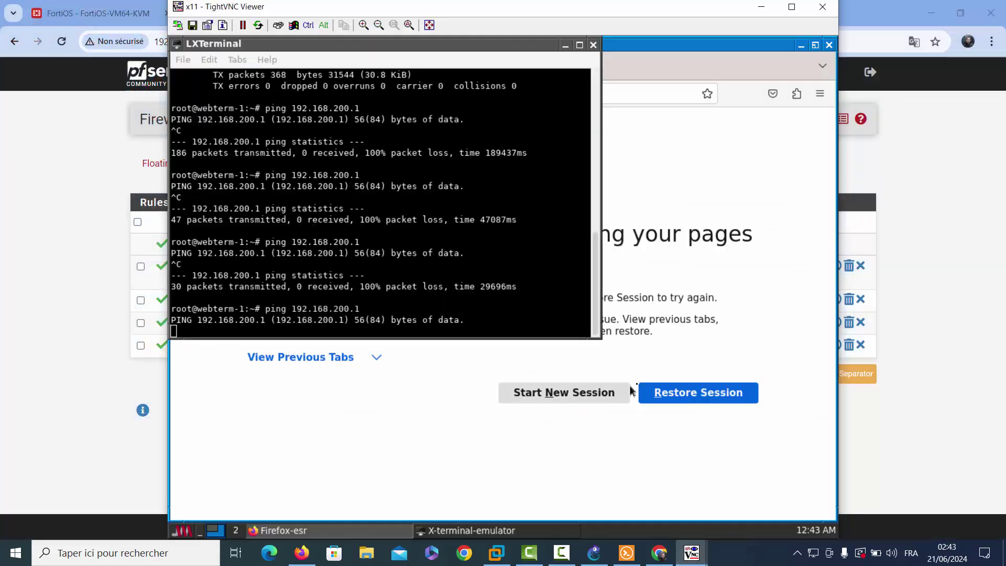
pyautogui.click(678, 457)
pyautogui.click(478, 94)
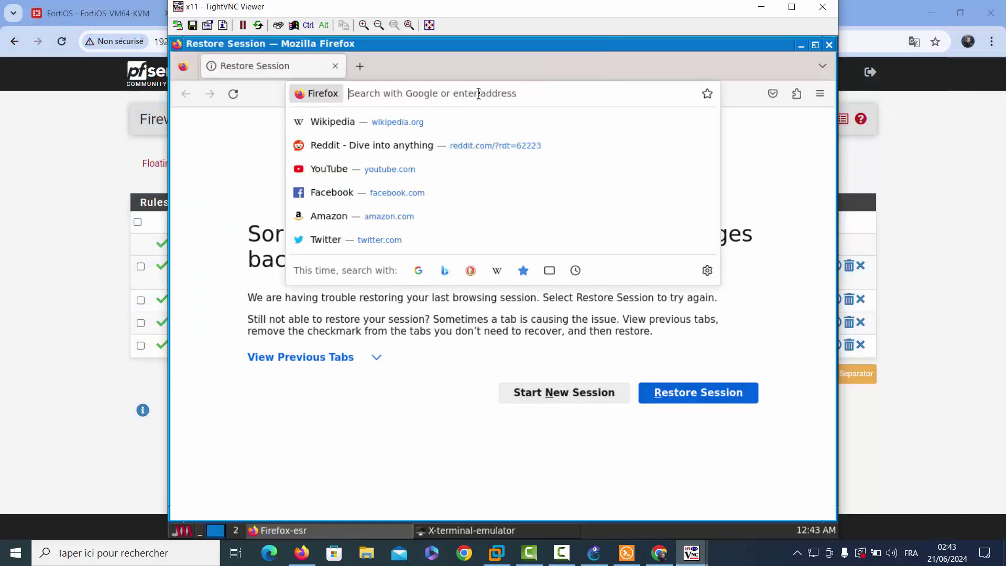
pyautogui.write('192.168.')
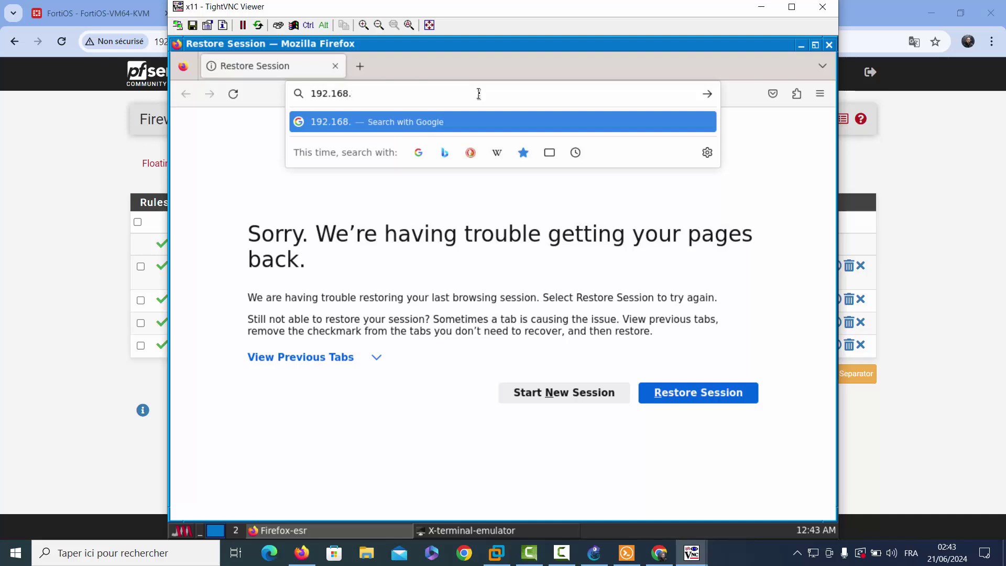
pyautogui.write('100')
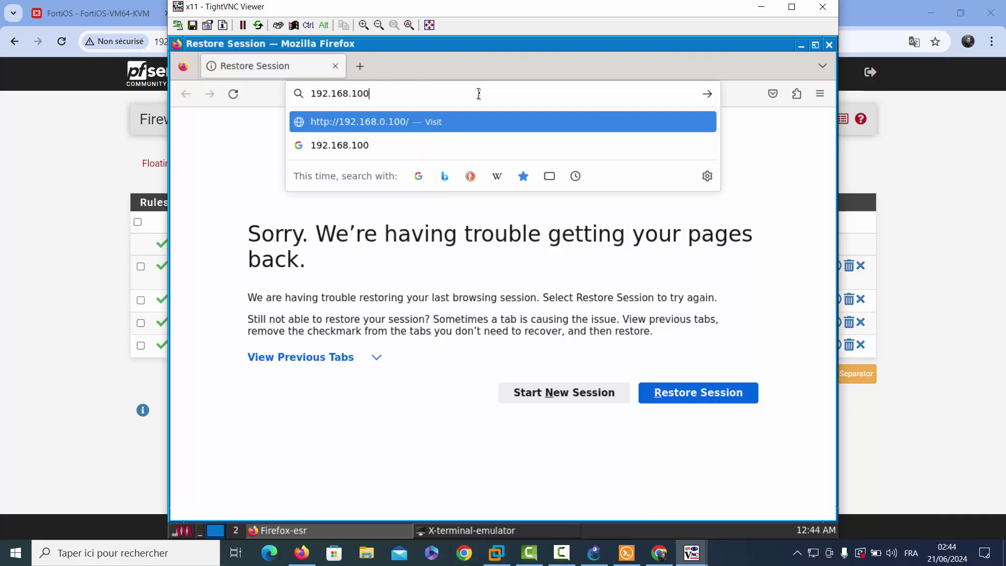
pyautogui.write('.1')
pyautogui.press('Return')
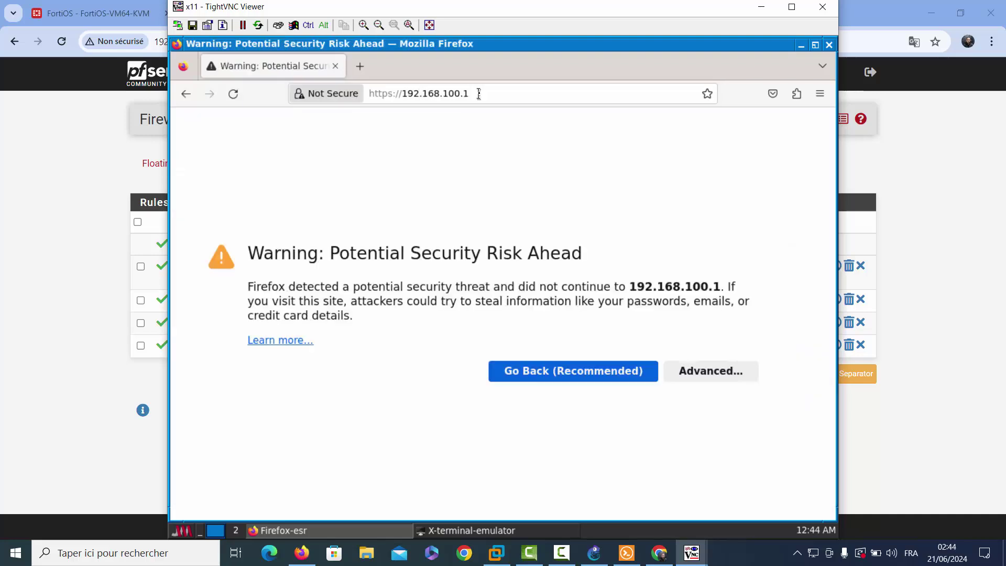
pyautogui.click(730, 368)
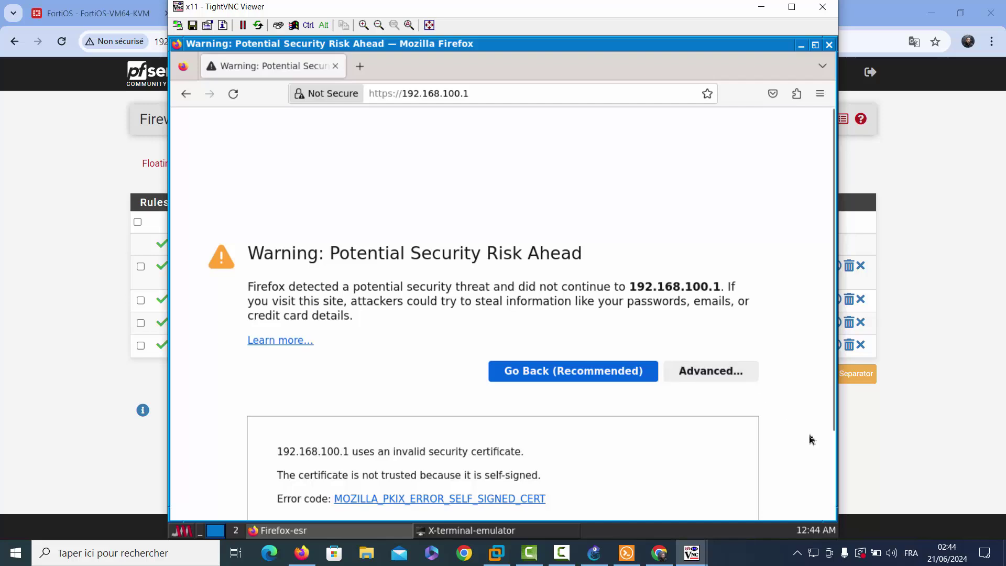
pyautogui.scroll(-3, 832, 466)
pyautogui.click(703, 469)
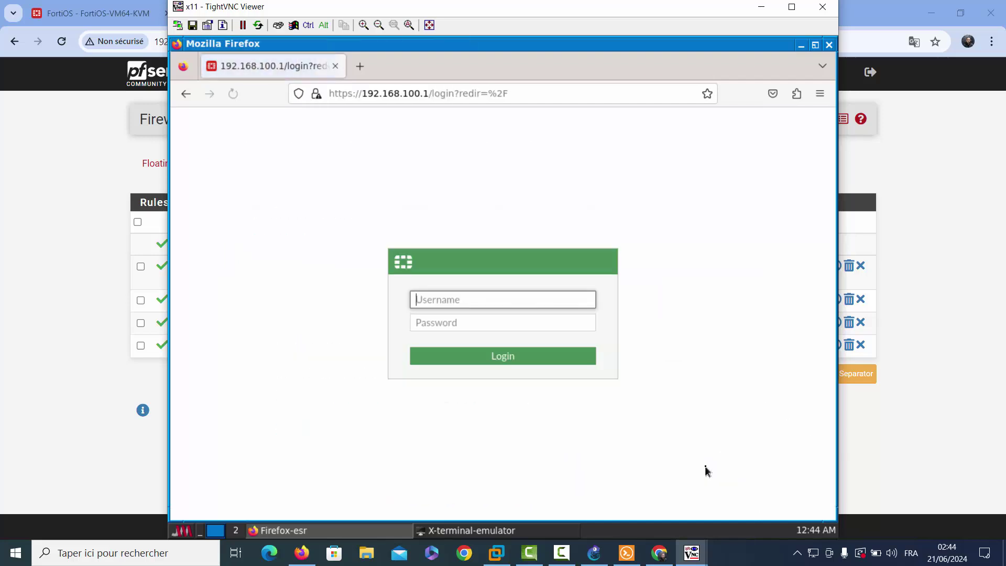
# Step: Close the webterm's LXTerminal and the TightVNC viewer window
pyautogui.click(881, 450)
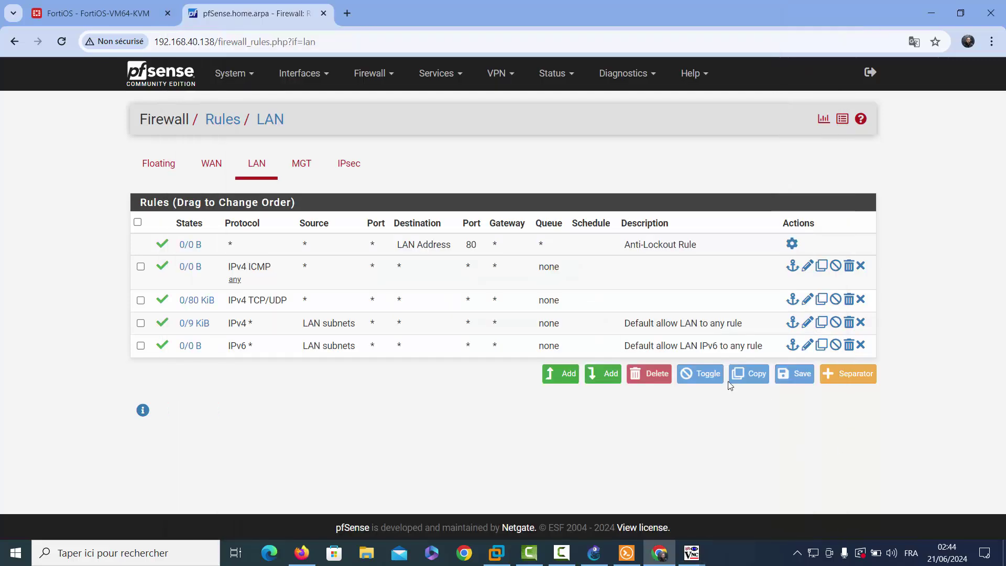
pyautogui.moveTo(702, 547)
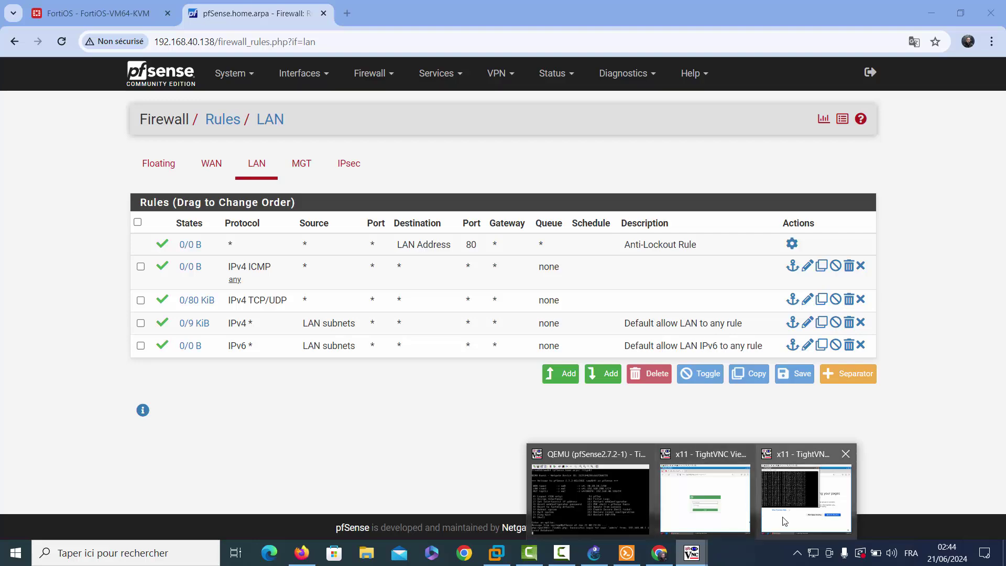
pyautogui.moveTo(784, 521)
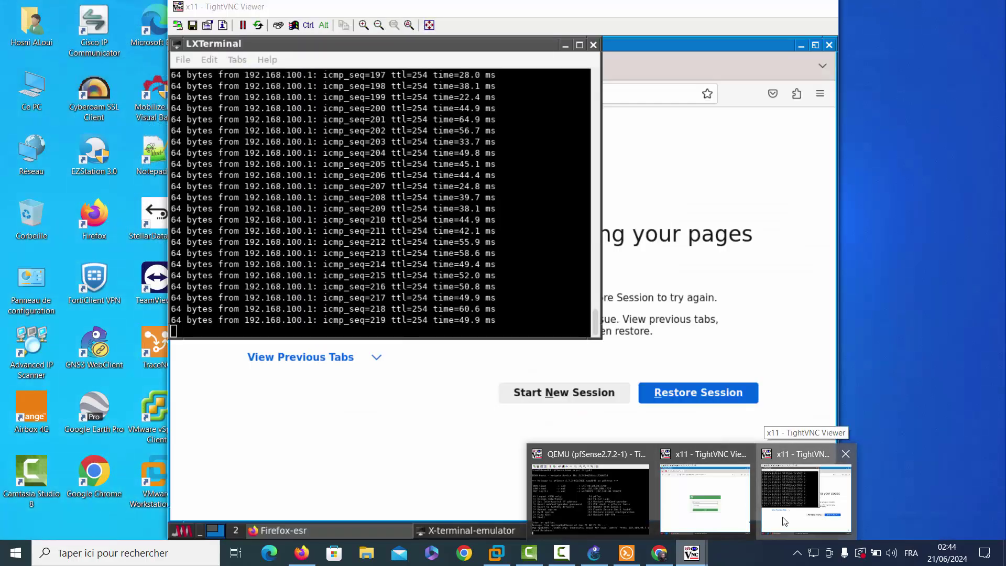
pyautogui.click(782, 519)
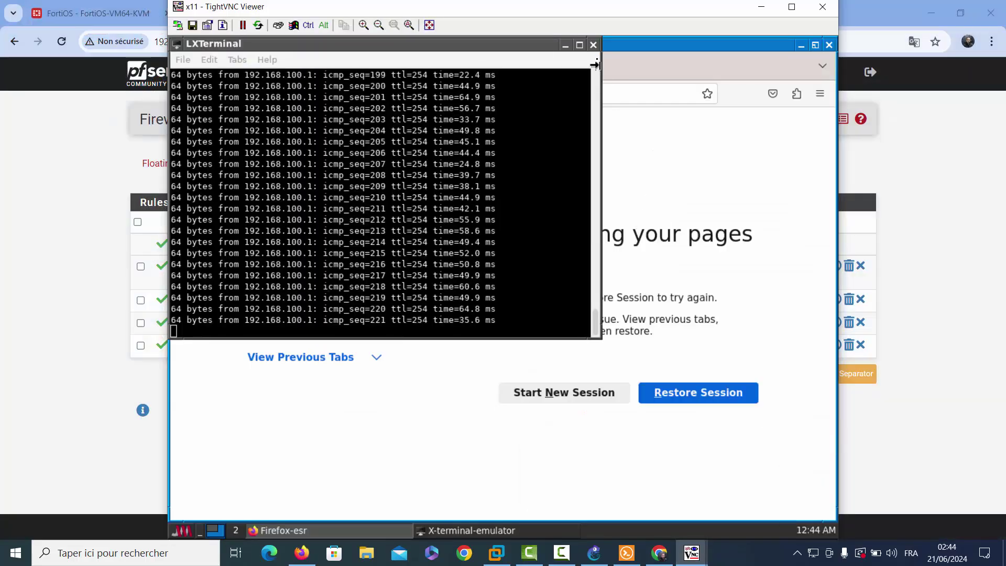
pyautogui.click(593, 45)
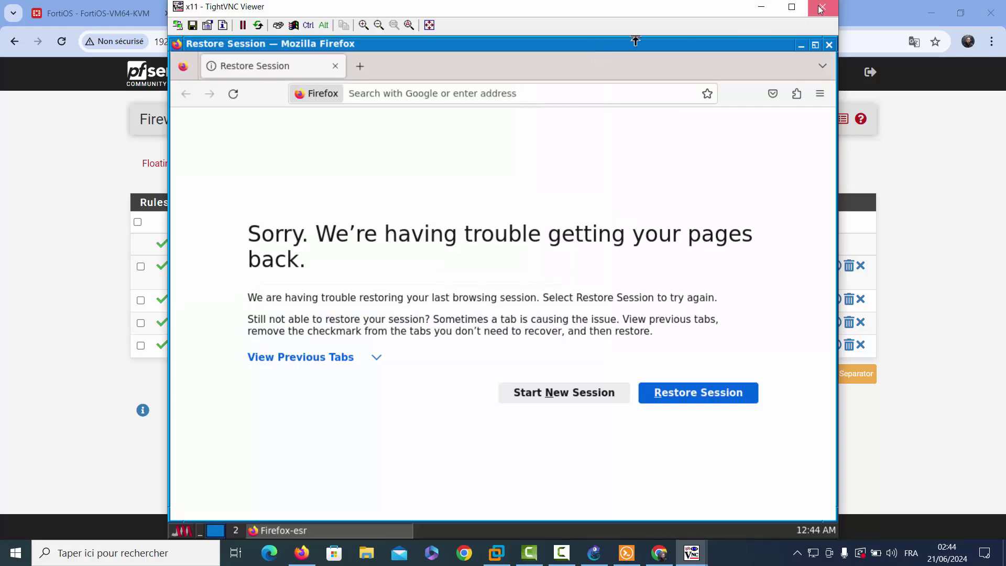
pyautogui.click(822, 6)
pyautogui.click(594, 552)
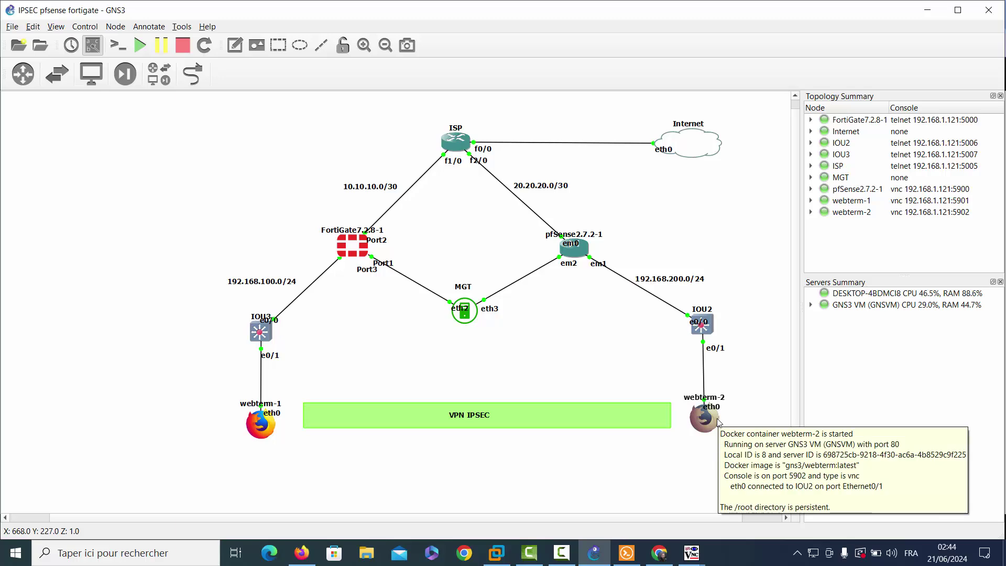
pyautogui.doubleClick(265, 427)
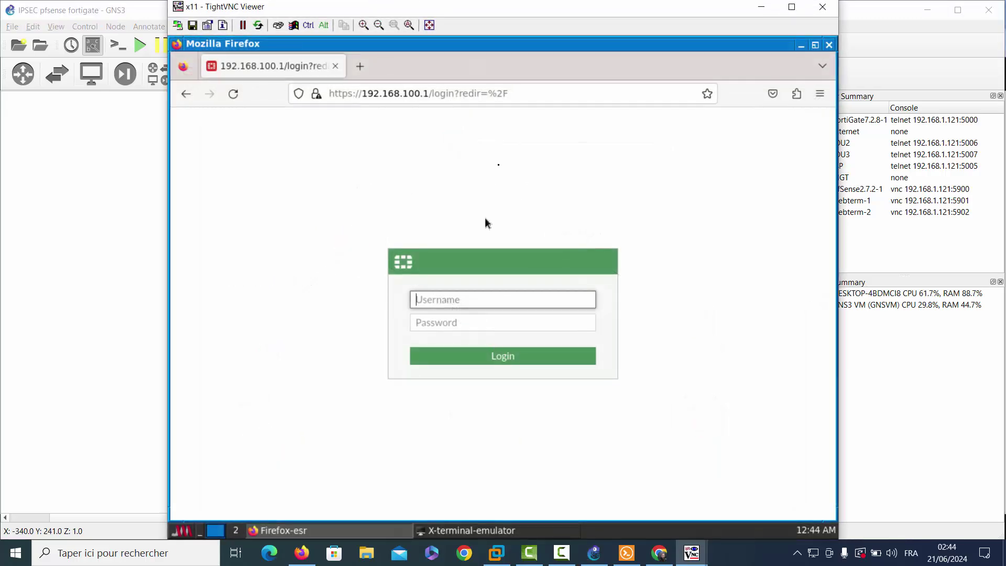
pyautogui.click(405, 94)
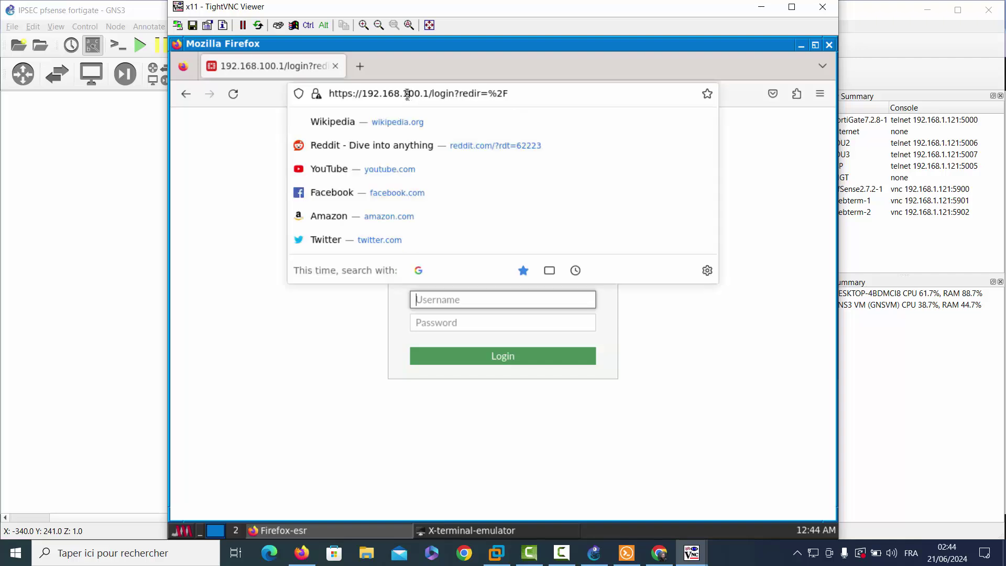
pyautogui.write('2')
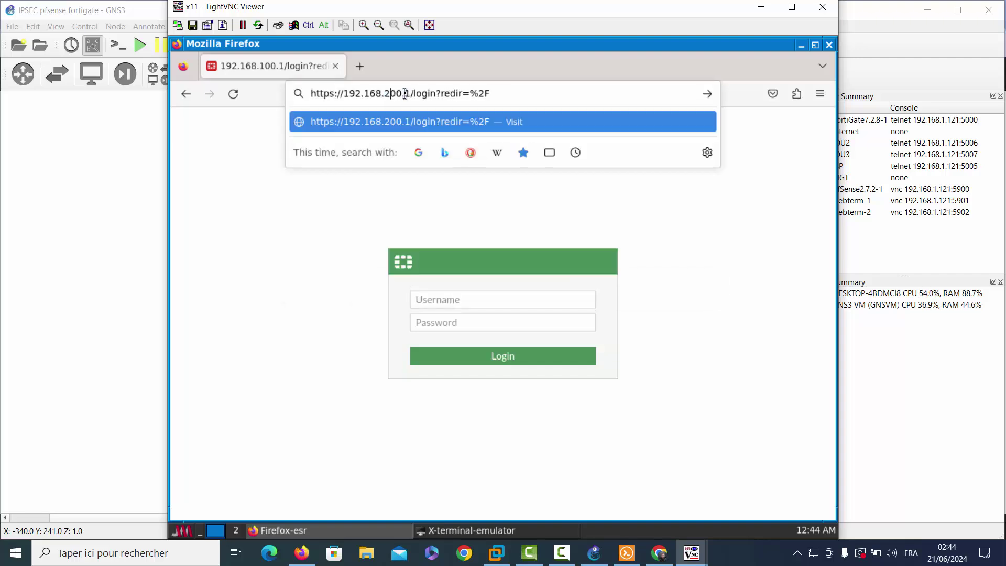
pyautogui.press('Return')
pyautogui.moveTo(511, 96); pyautogui.dragTo(412, 95)
pyautogui.press('BackSpace')
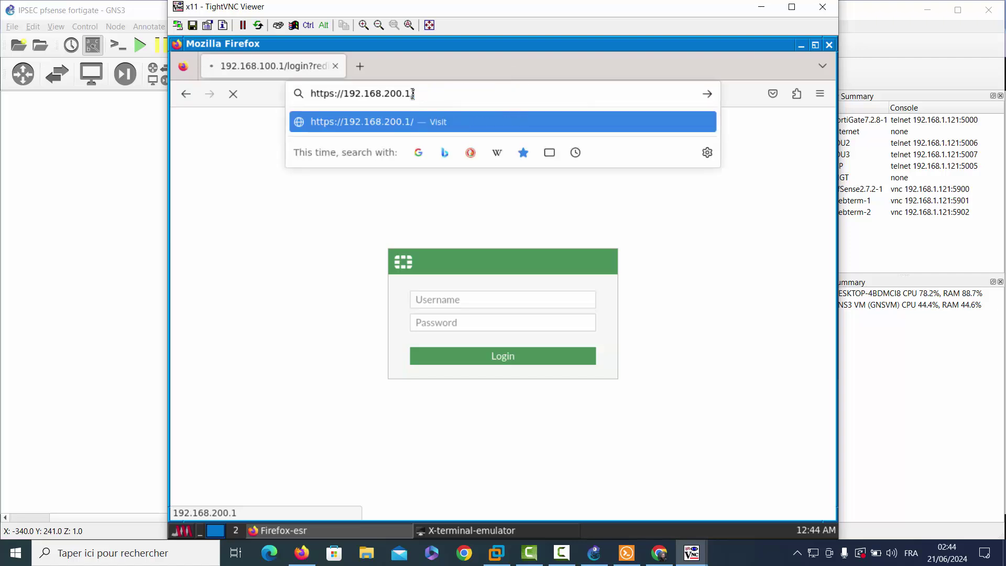
pyautogui.press('Return')
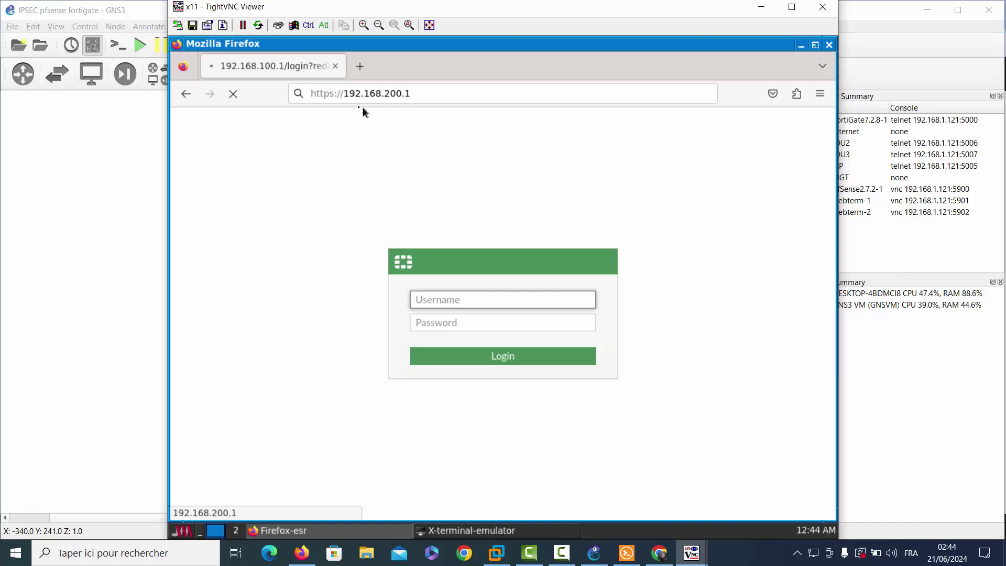
pyautogui.click(331, 92)
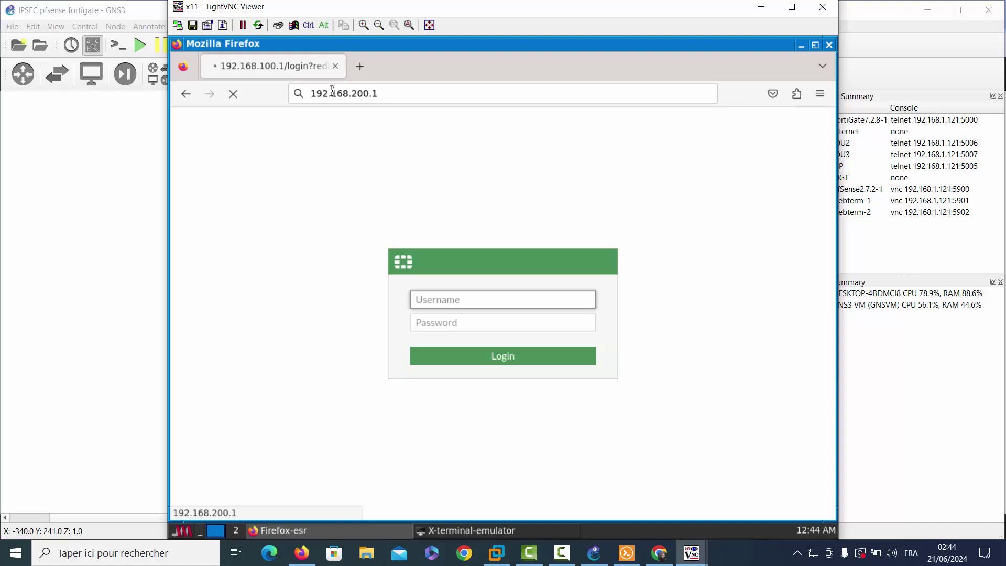
pyautogui.click(408, 93)
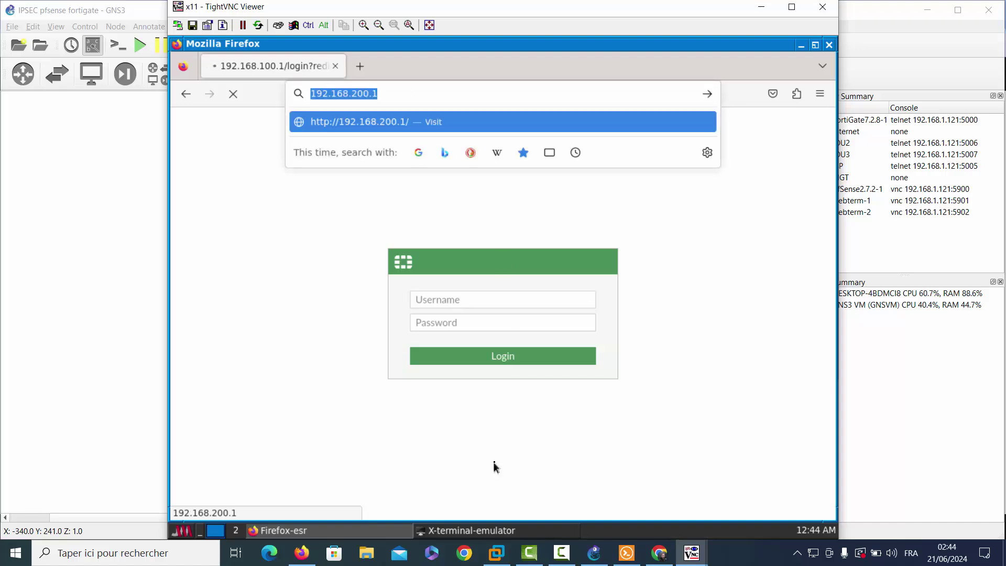
# Step: Stop the ping to 192.168.200.1 after 100% loss and return to pfSense's IPsec rules
pyautogui.click(468, 530)
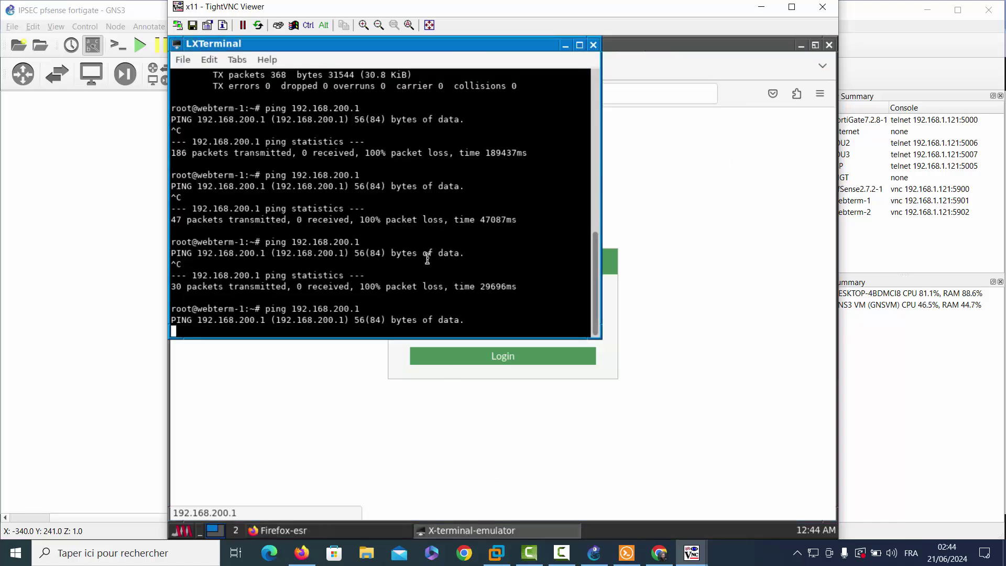
pyautogui.hotkey('ctrl', 'c')
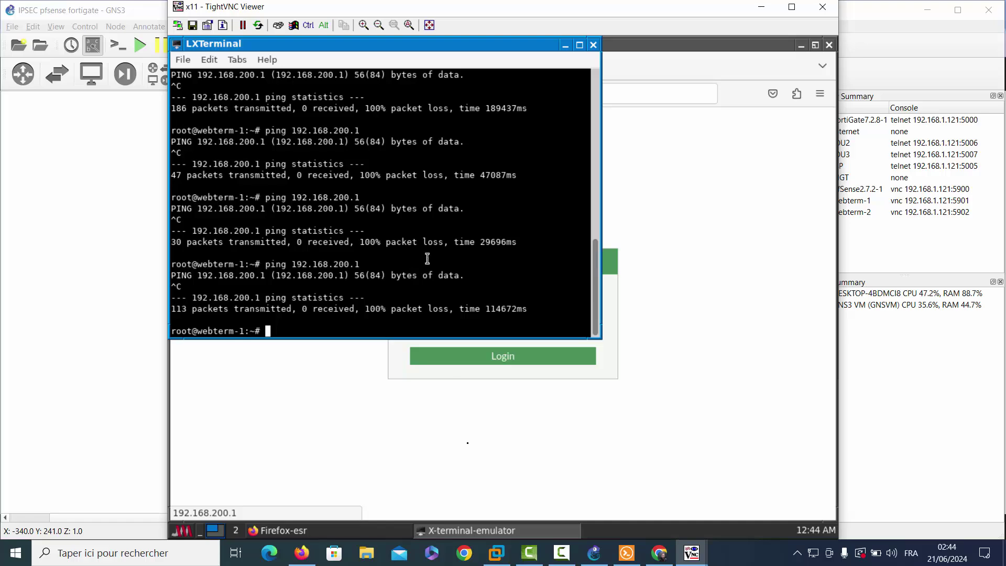
pyautogui.click(561, 553)
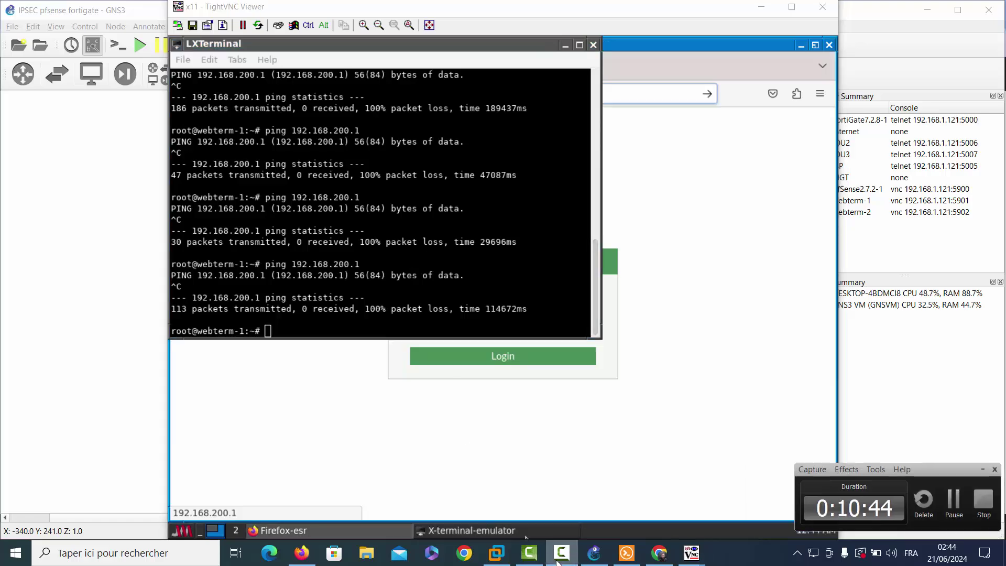
pyautogui.click(949, 506)
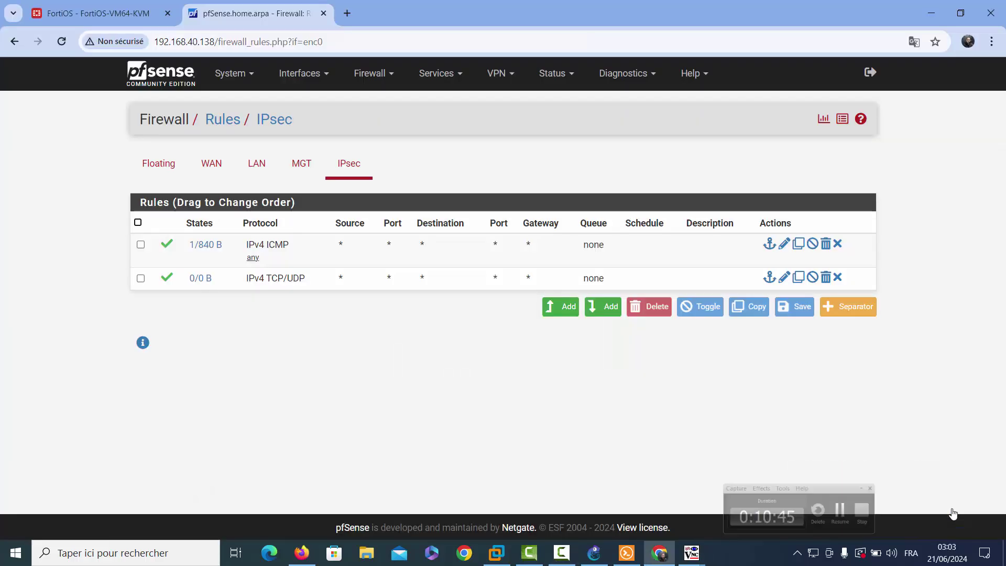
# Step: In a fresh CLI Console, set the ping source to 192.168.100.1 with 'execute ping-options source'
pyautogui.click(112, 14)
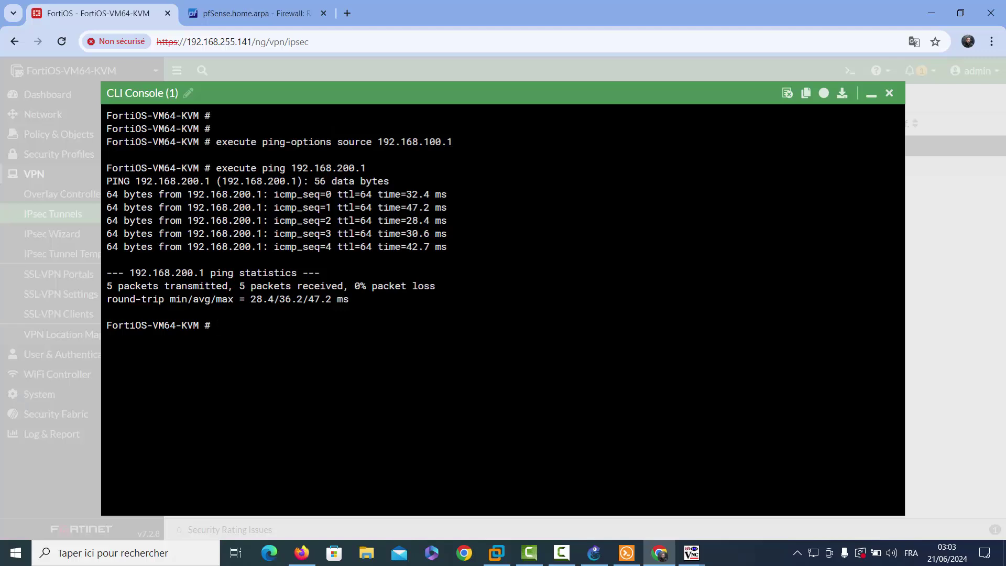
pyautogui.click(888, 93)
pyautogui.click(850, 71)
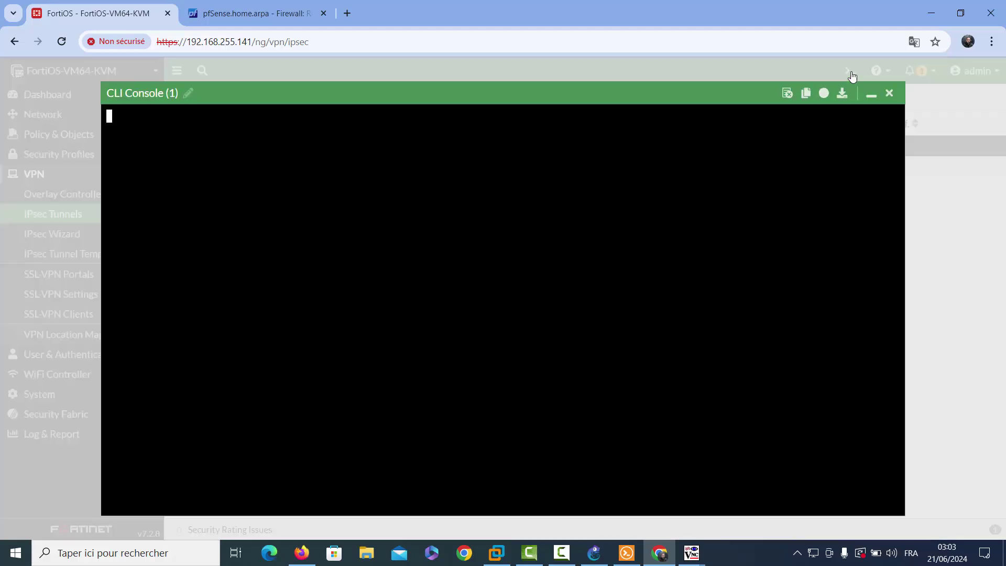
pyautogui.press('Return')
pyautogui.press('Return')
pyautogui.press('Return')
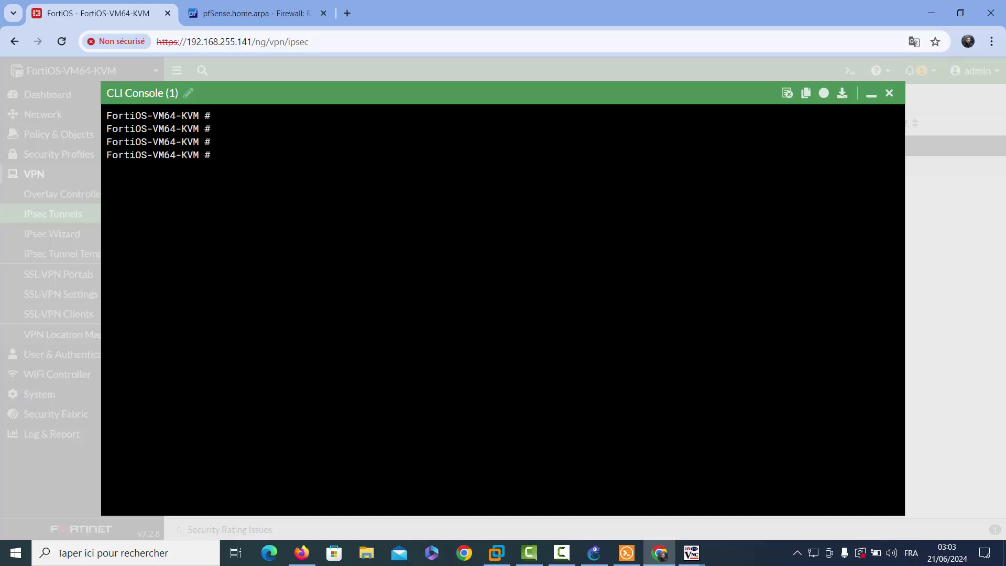
pyautogui.write('execute ping')
pyautogui.press('Tab')
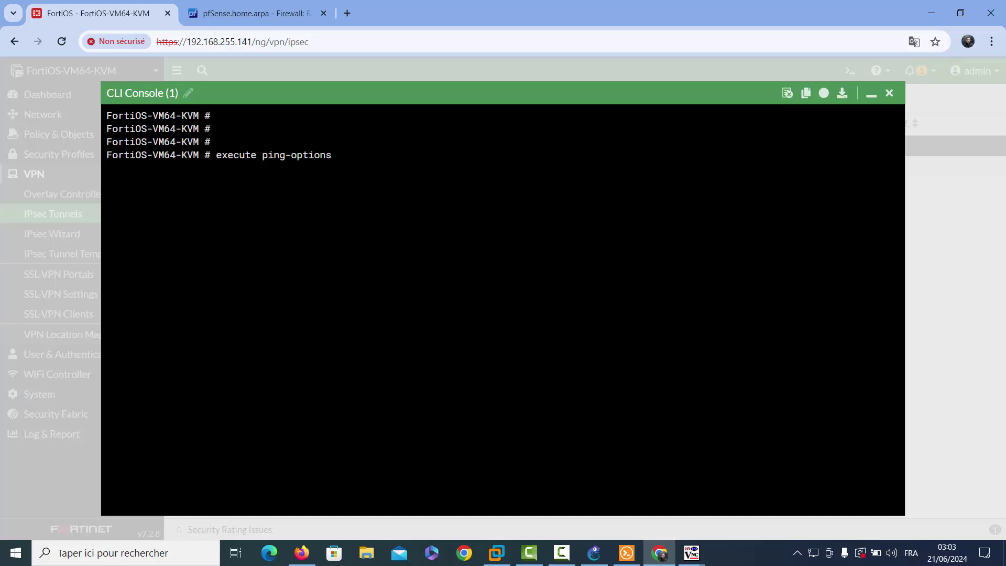
pyautogui.write('so')
pyautogui.press('Tab')
pyautogui.write('192.168.100.1')
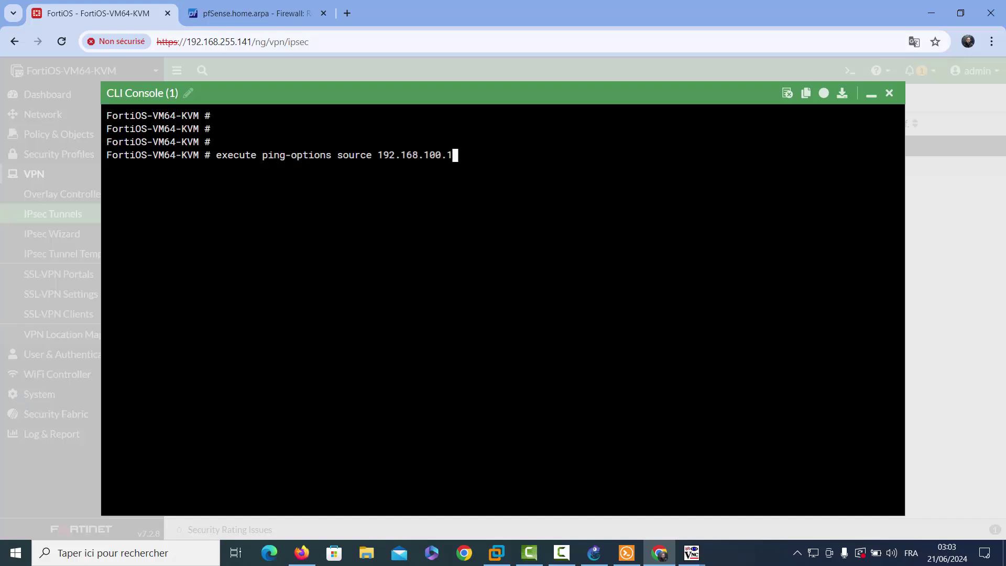
pyautogui.press('Return')
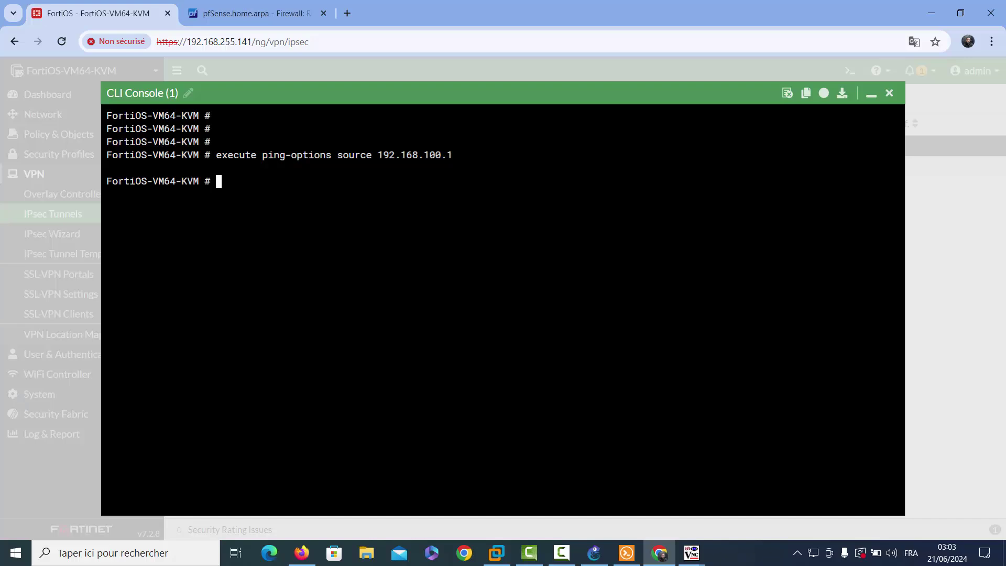
# Step: Run 'execute ping 192.168.200.1' and get a 67.2 ms reply across the tunnel
pyautogui.write('z')
pyautogui.press('BackSpace')
pyautogui.write('e')
pyautogui.press('Tab')
pyautogui.write('ping 192.')
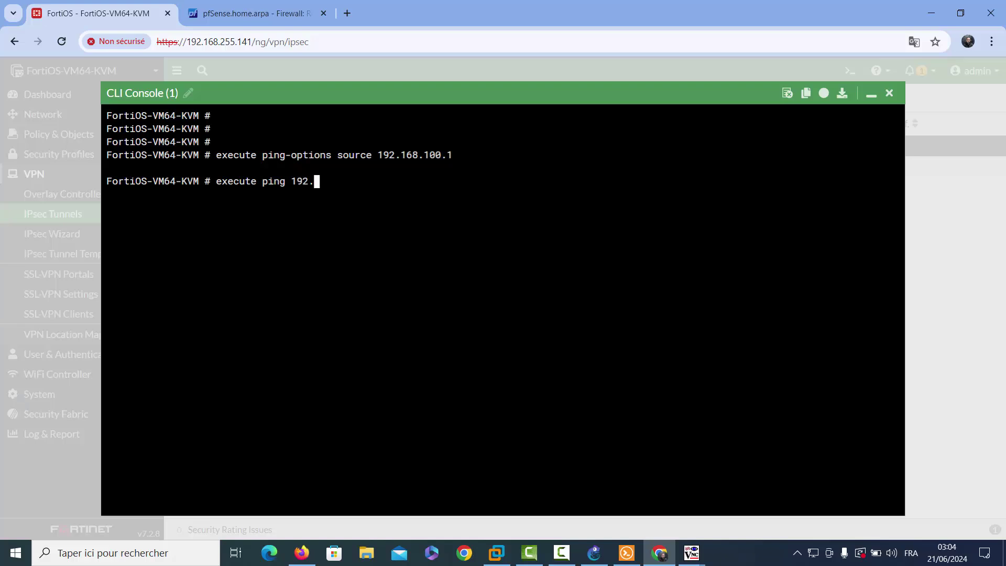
pyautogui.write('168.200.1')
pyautogui.press('Return')
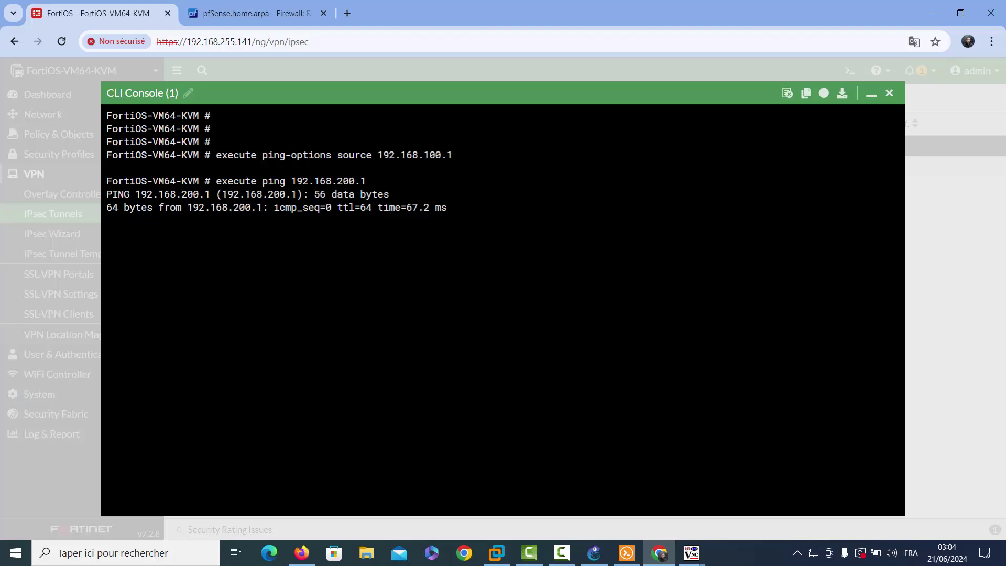
pyautogui.click(271, 16)
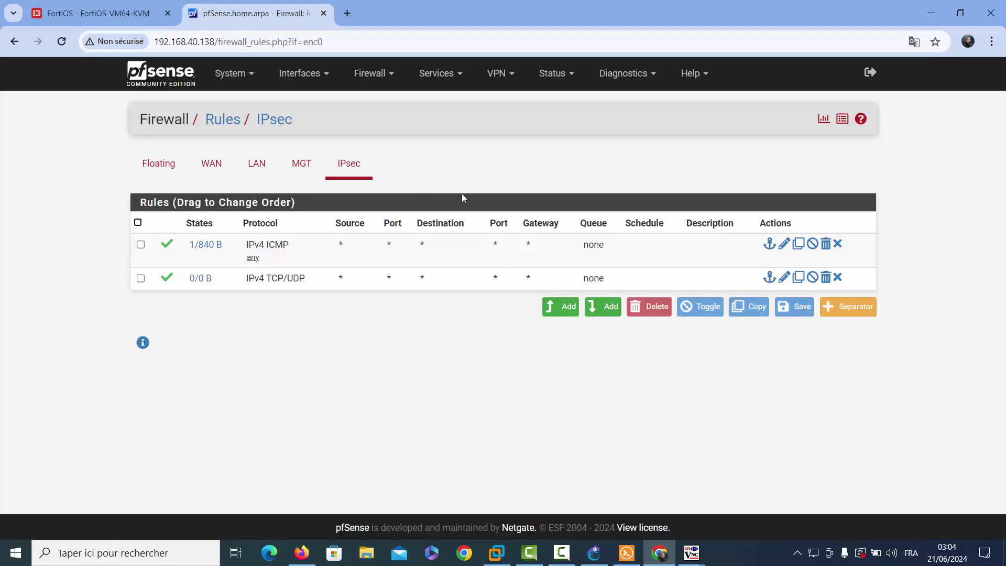
# Step: Refresh pfSense's IPsec rule counters, confirm FortiOS's 0% ping loss, and open Firewall Policy
pyautogui.click(343, 165)
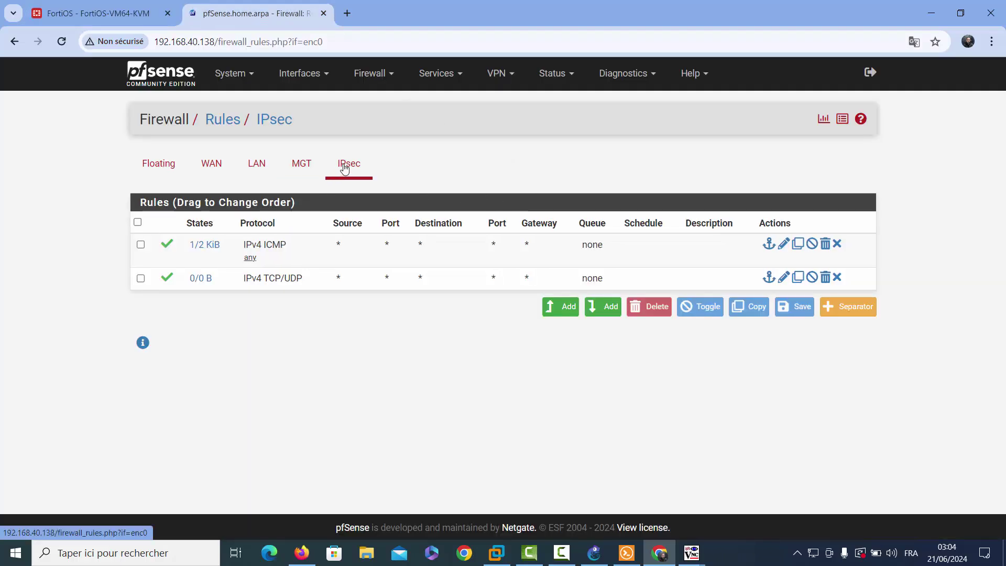
pyautogui.click(36, 7)
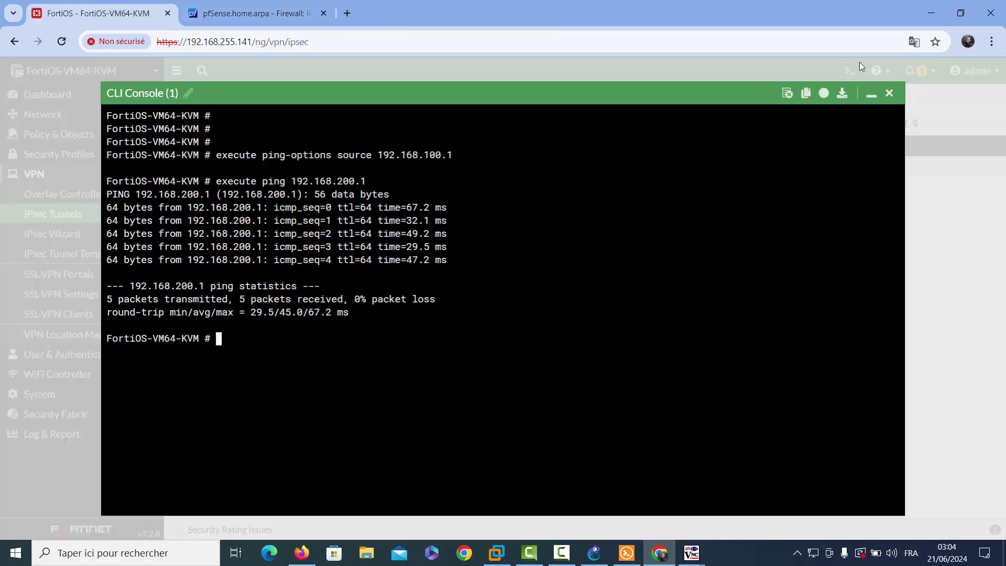
pyautogui.click(887, 93)
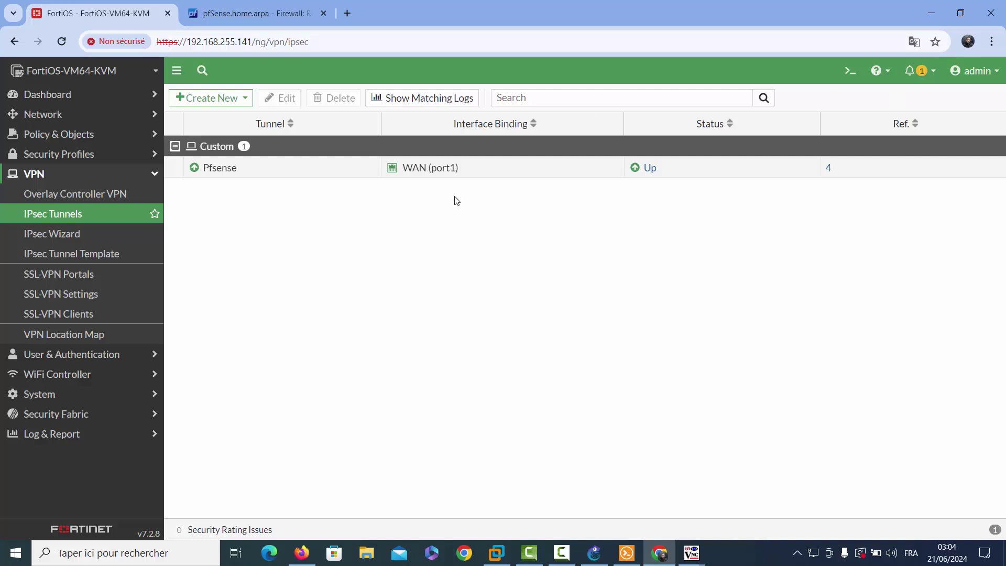
pyautogui.click(92, 137)
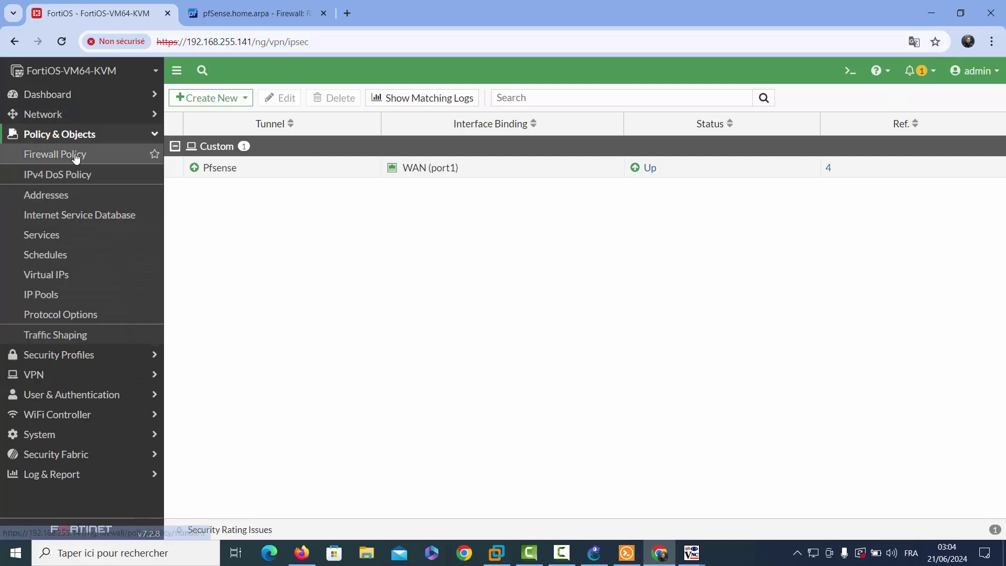
pyautogui.click(76, 155)
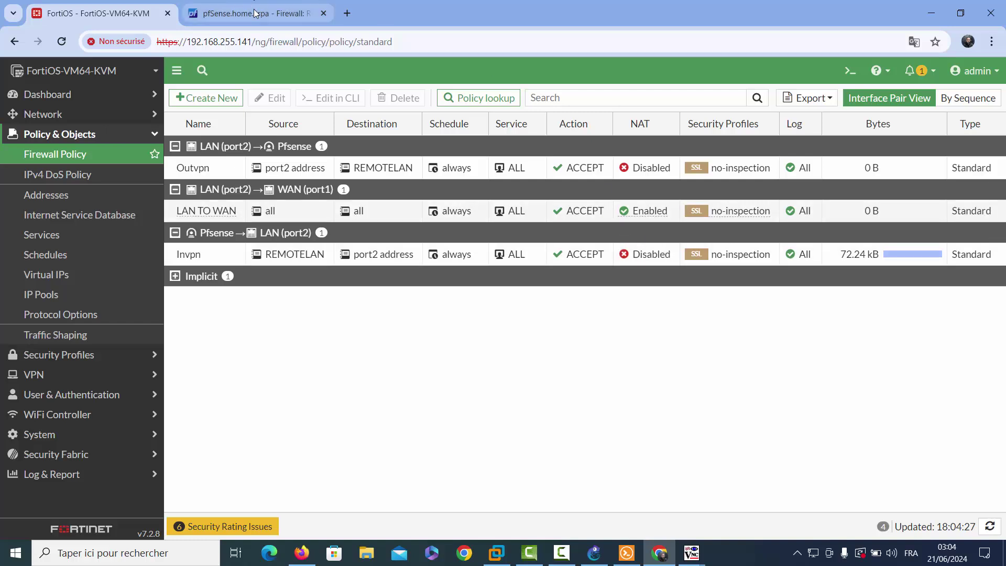
pyautogui.click(236, 13)
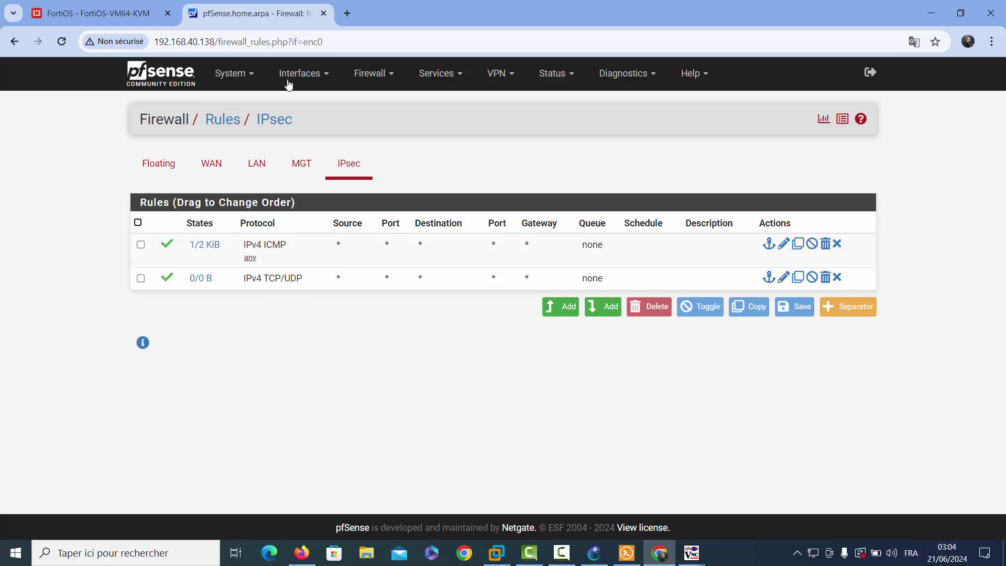
# Step: Restart the webterm's ping to 192.168.200.1, then close its LXTerminal
pyautogui.moveTo(692, 552)
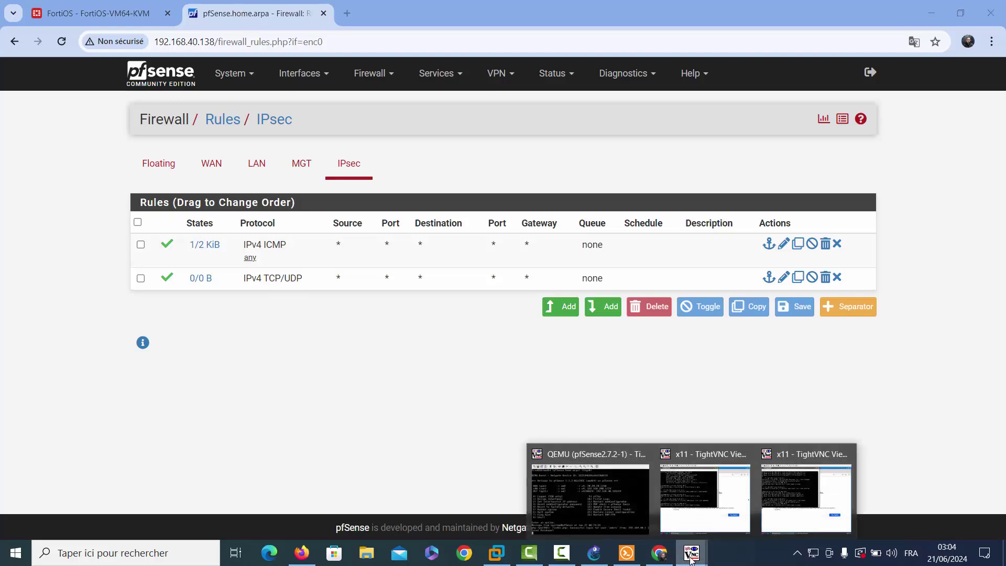
pyautogui.click(707, 495)
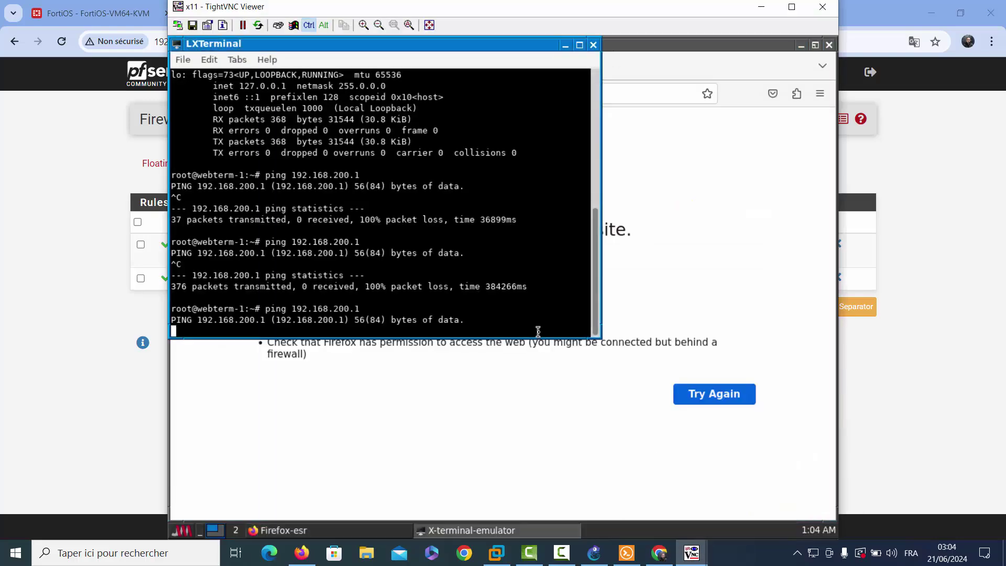
pyautogui.hotkey('ctrl', 'c')
pyautogui.press('Up')
pyautogui.press('Return')
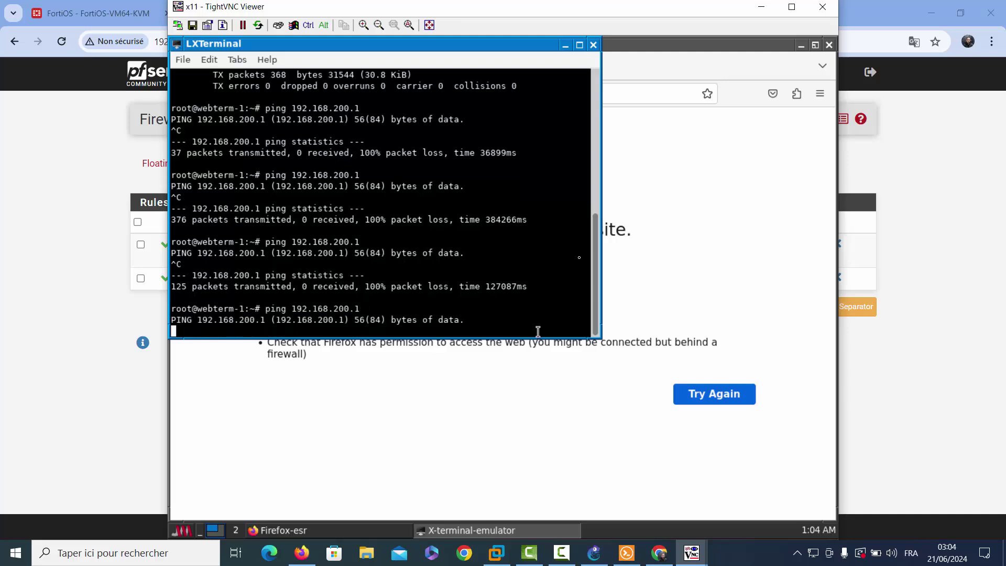
pyautogui.click(668, 46)
pyautogui.click(593, 45)
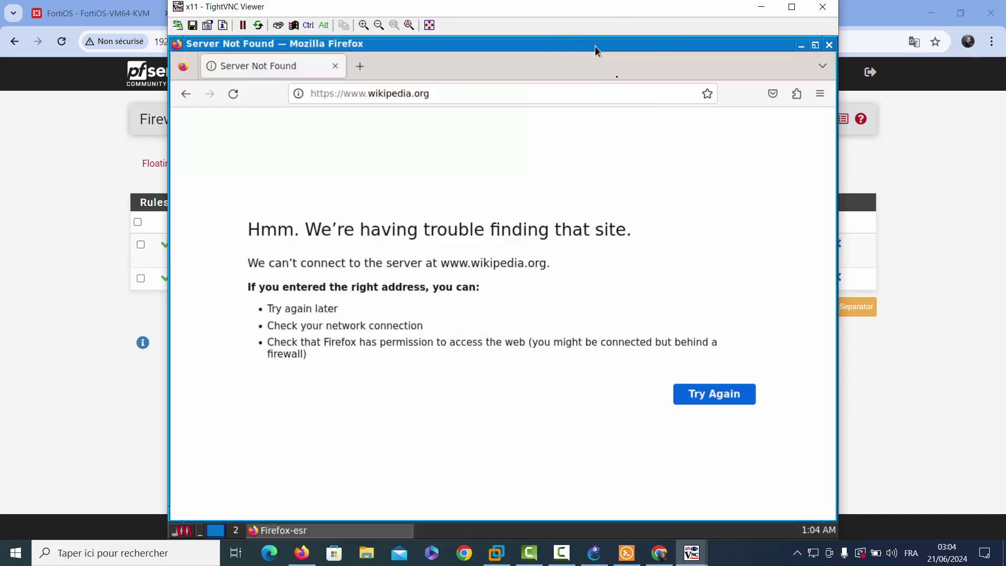
pyautogui.click(822, 66)
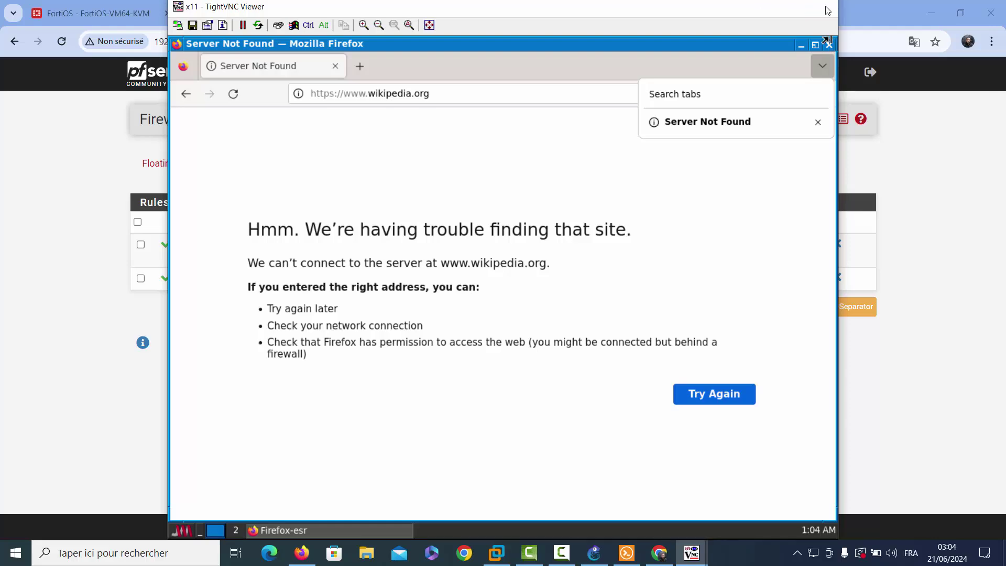
pyautogui.click(859, 334)
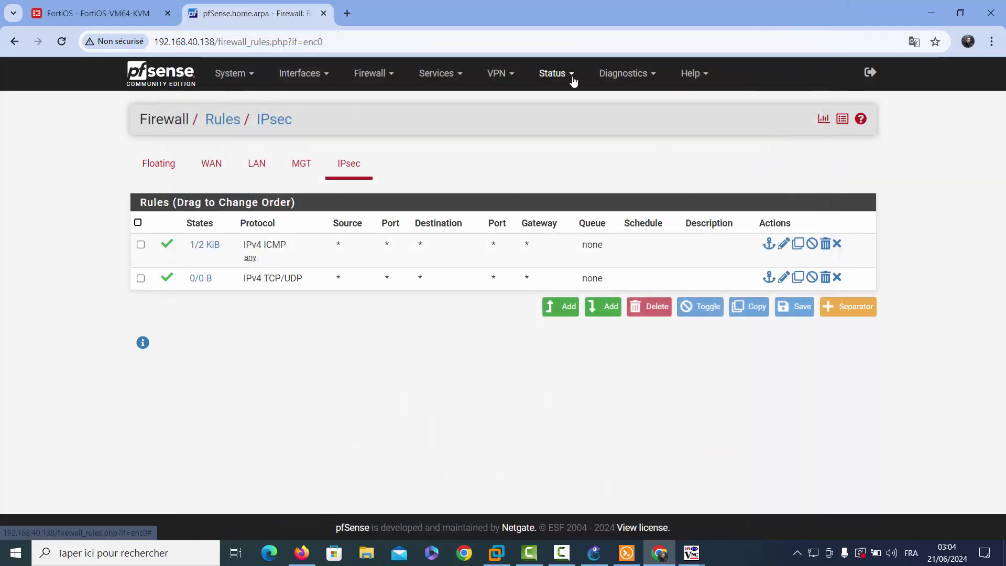
# Step: Ping 192.168.100.1 from pfSense Diagnostics with LAN as source, getting 3/3 replies
pyautogui.click(556, 74)
pyautogui.click(619, 76)
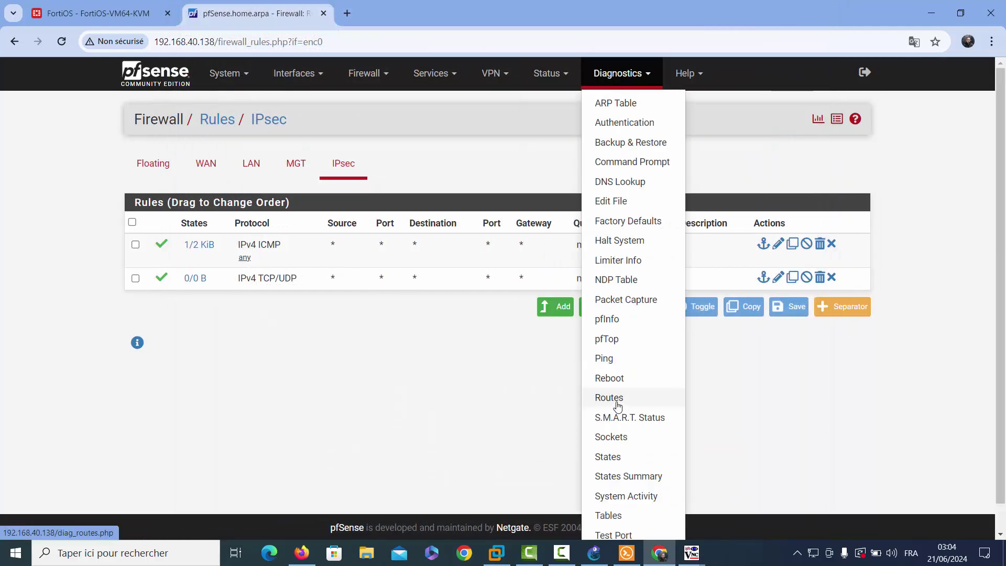
pyautogui.click(605, 358)
pyautogui.click(413, 191)
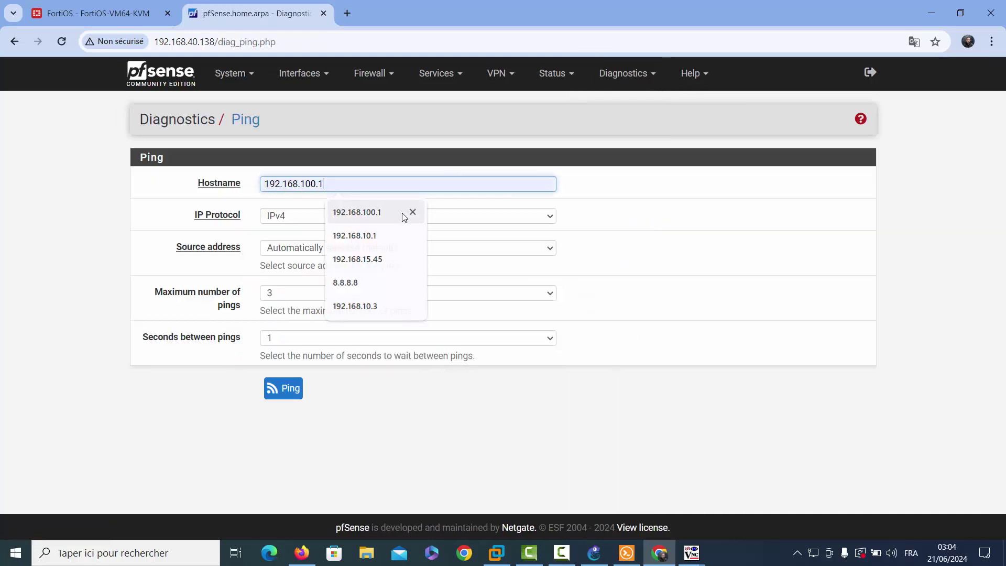
pyautogui.click(401, 212)
pyautogui.click(343, 248)
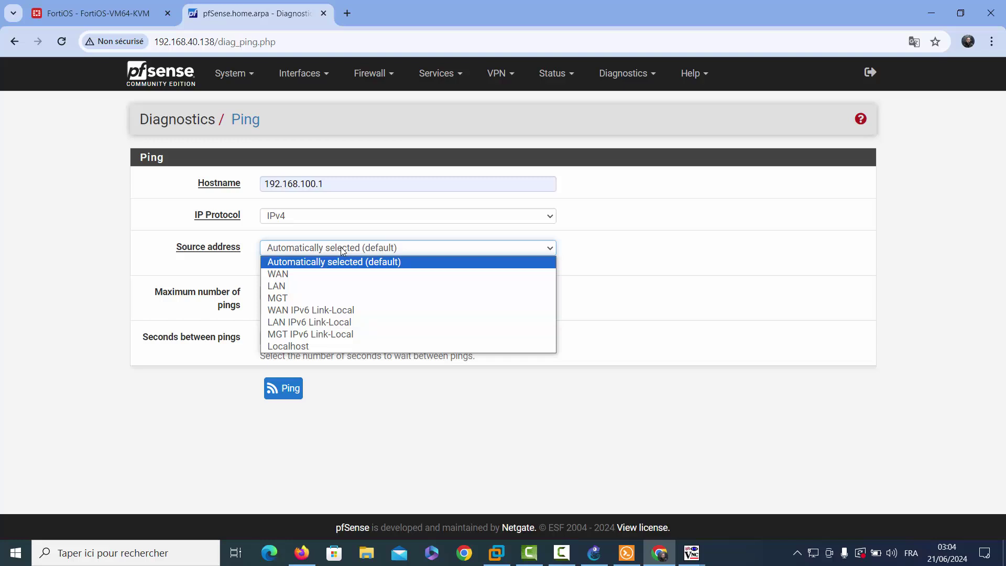
pyautogui.click(333, 286)
pyautogui.click(287, 393)
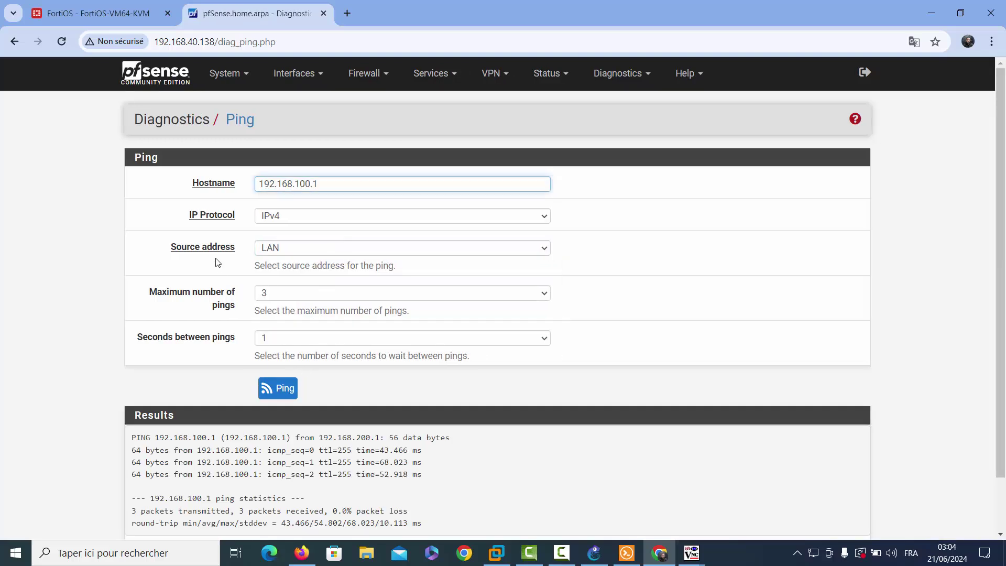
pyautogui.click(102, 15)
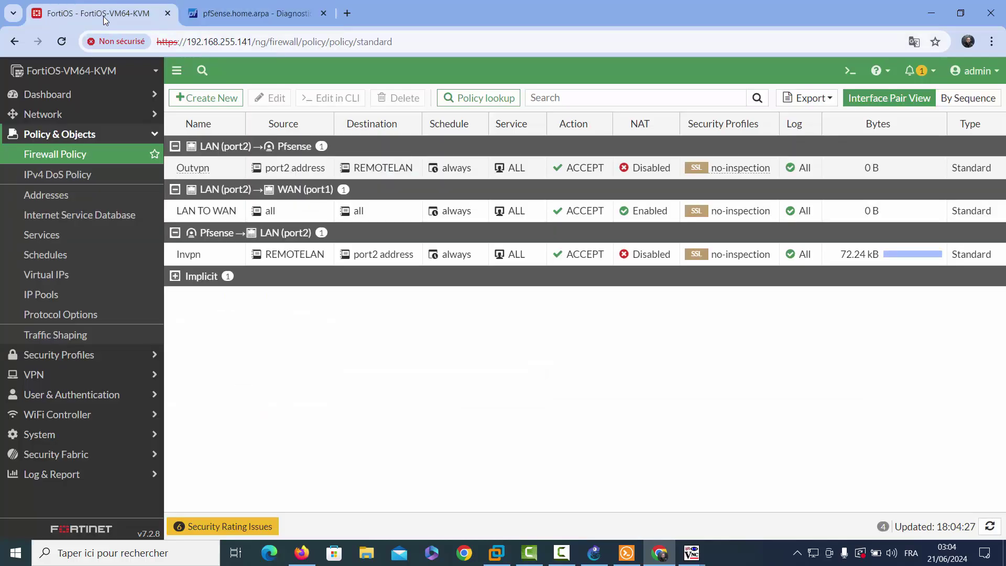
# Step: Close the TightVNC and QEMU pfSense console windows and browse all GNS3 devices
pyautogui.moveTo(692, 556)
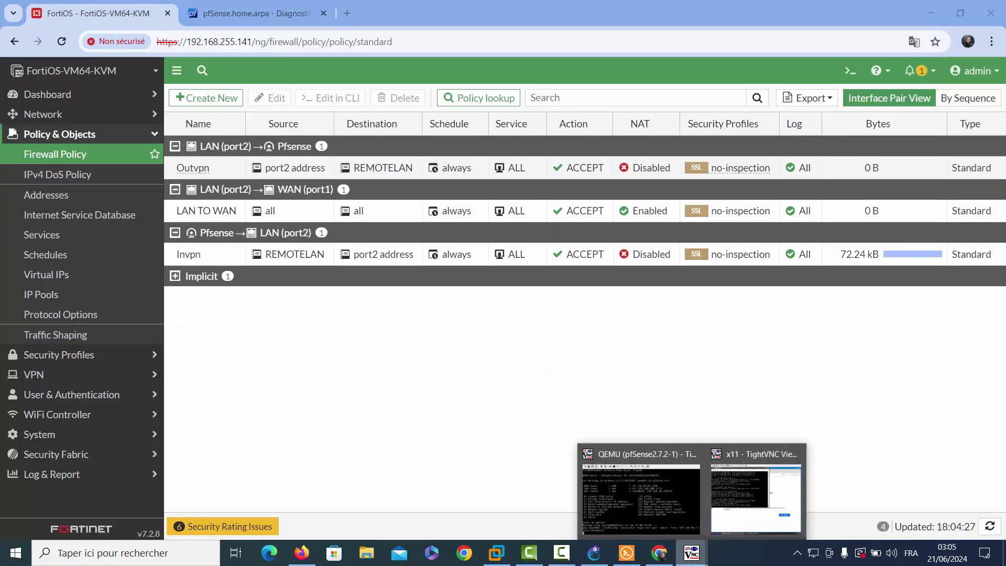
pyautogui.click(796, 454)
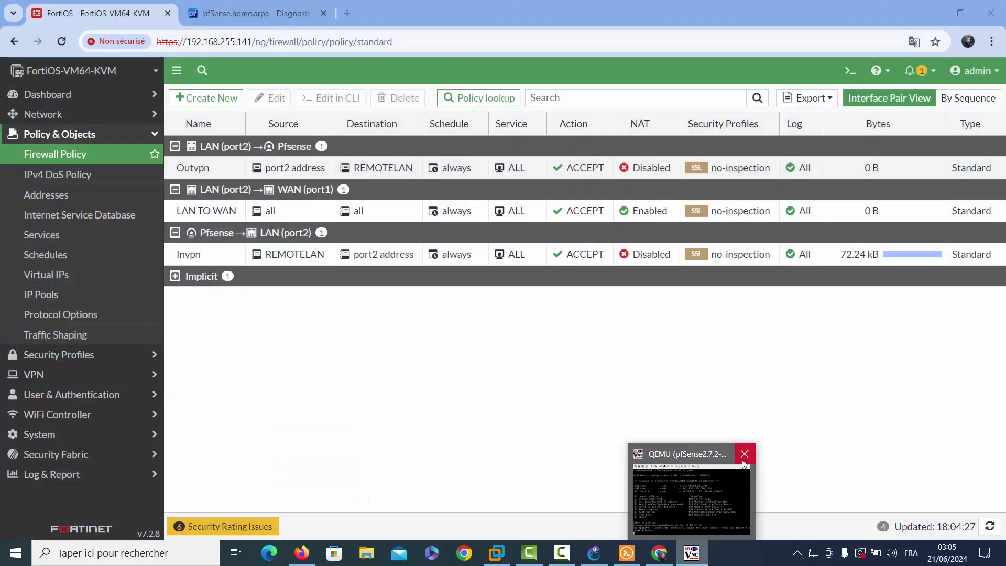
pyautogui.click(745, 454)
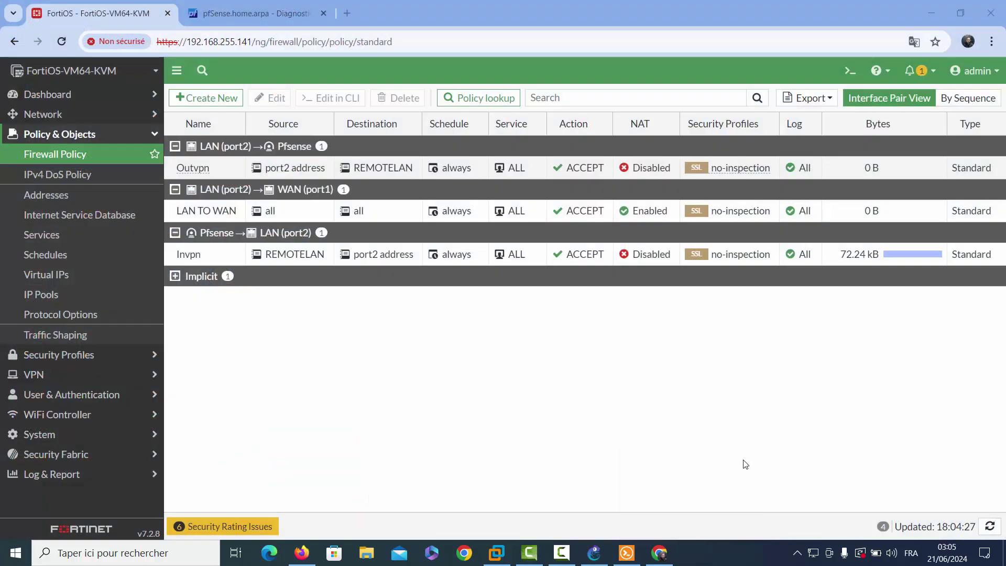
pyautogui.click(593, 556)
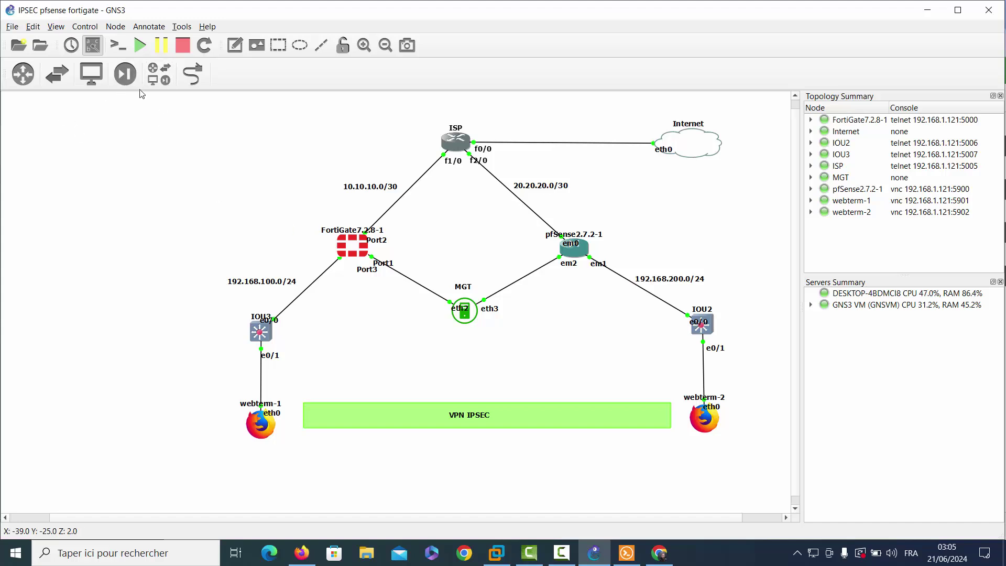
pyautogui.click(159, 74)
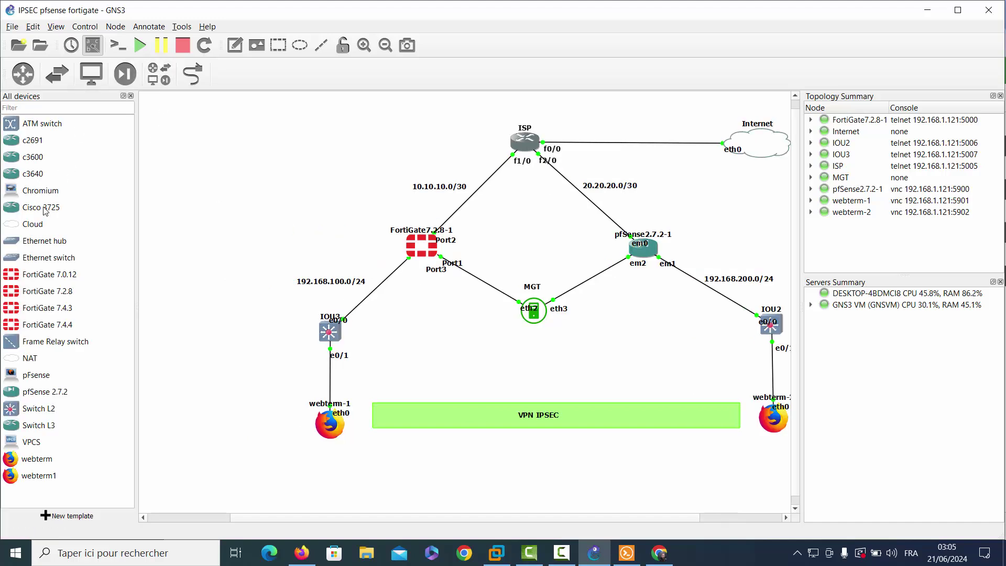